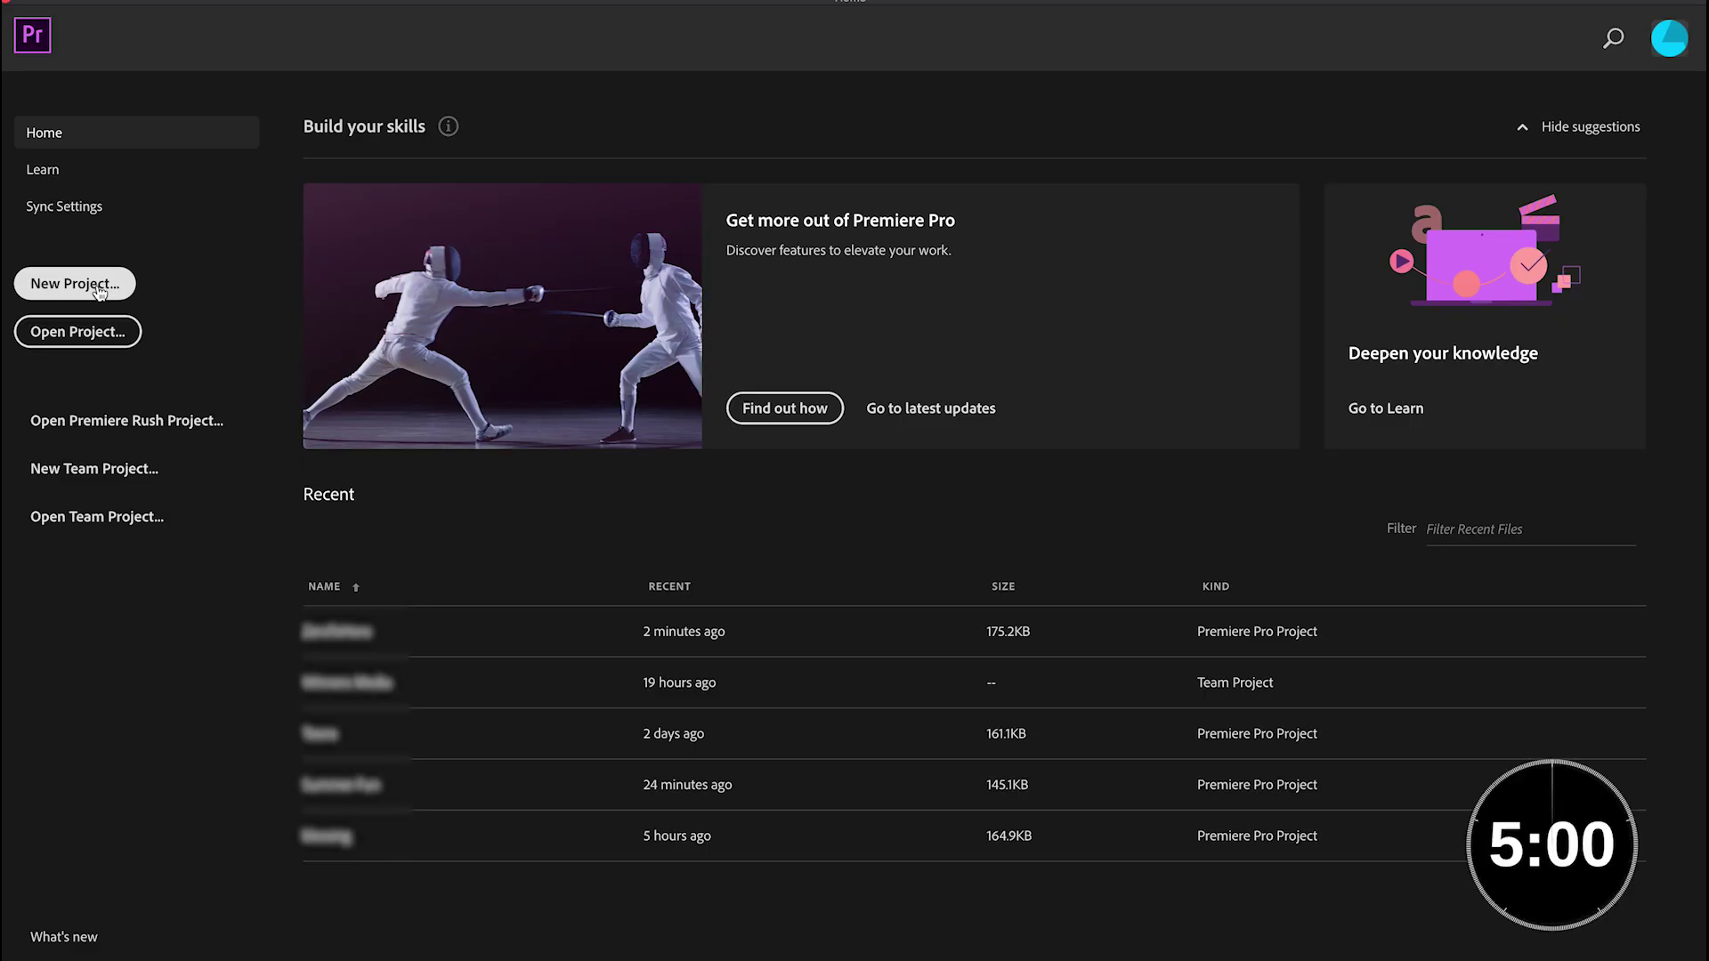
# Step: Create a new Premiere Pro project named 'Summer Fun'
pyautogui.click(137, 267)
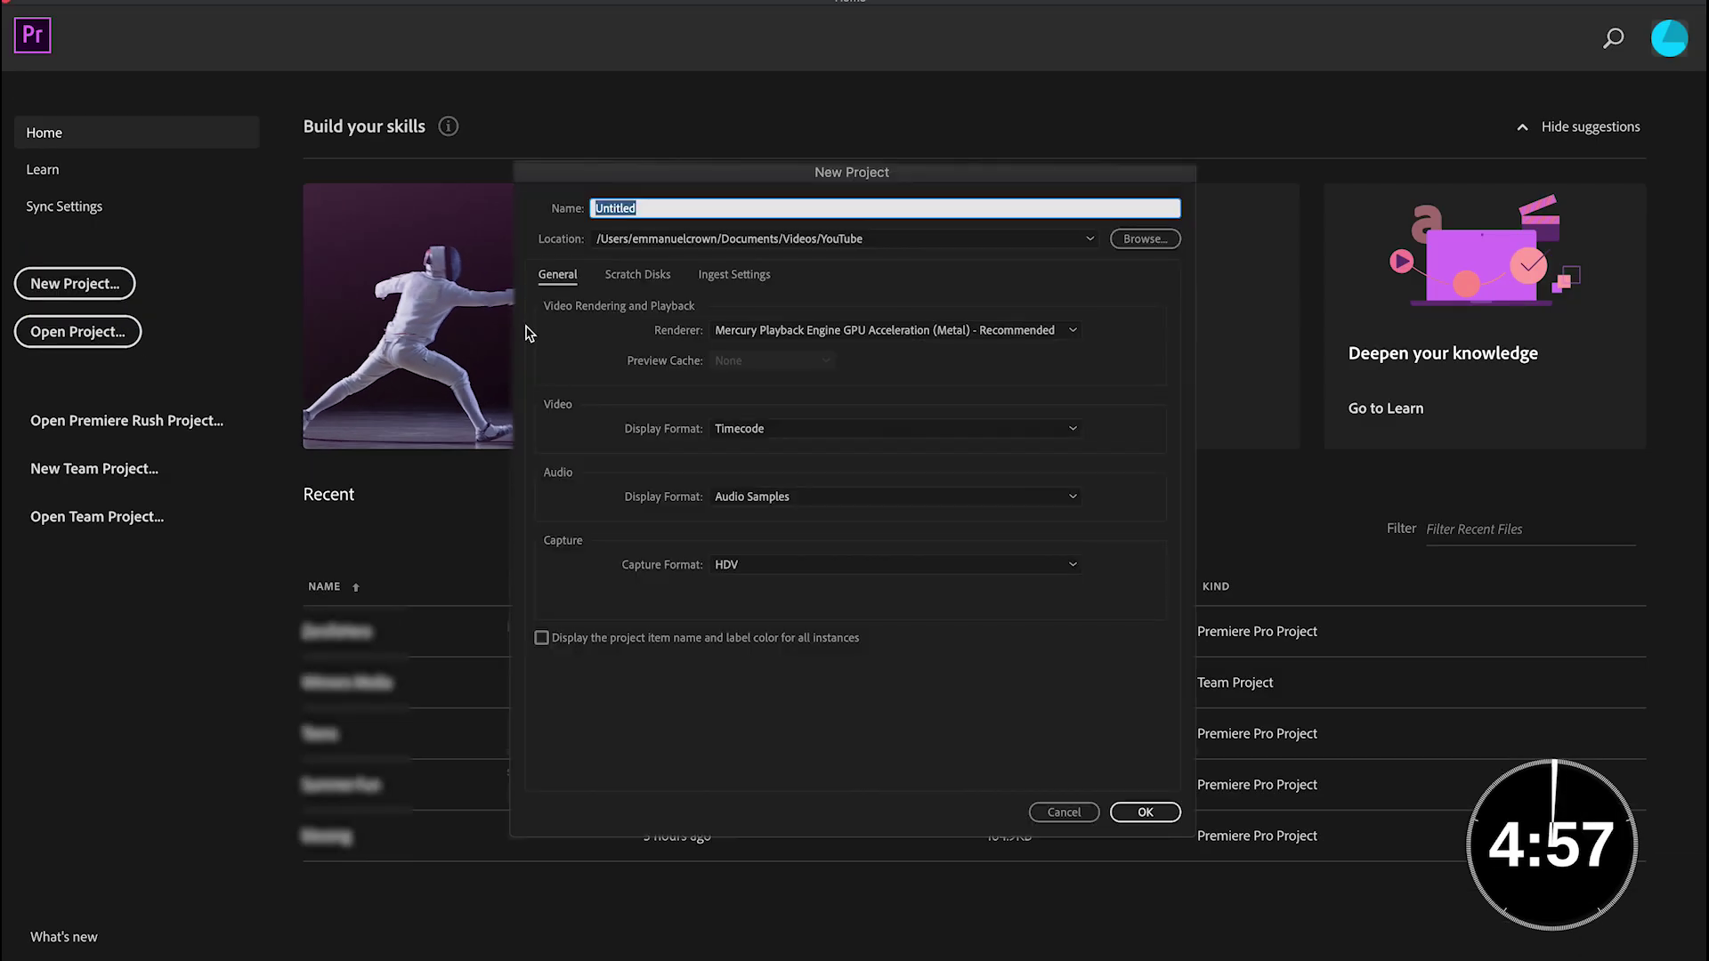
pyautogui.write('Summ')
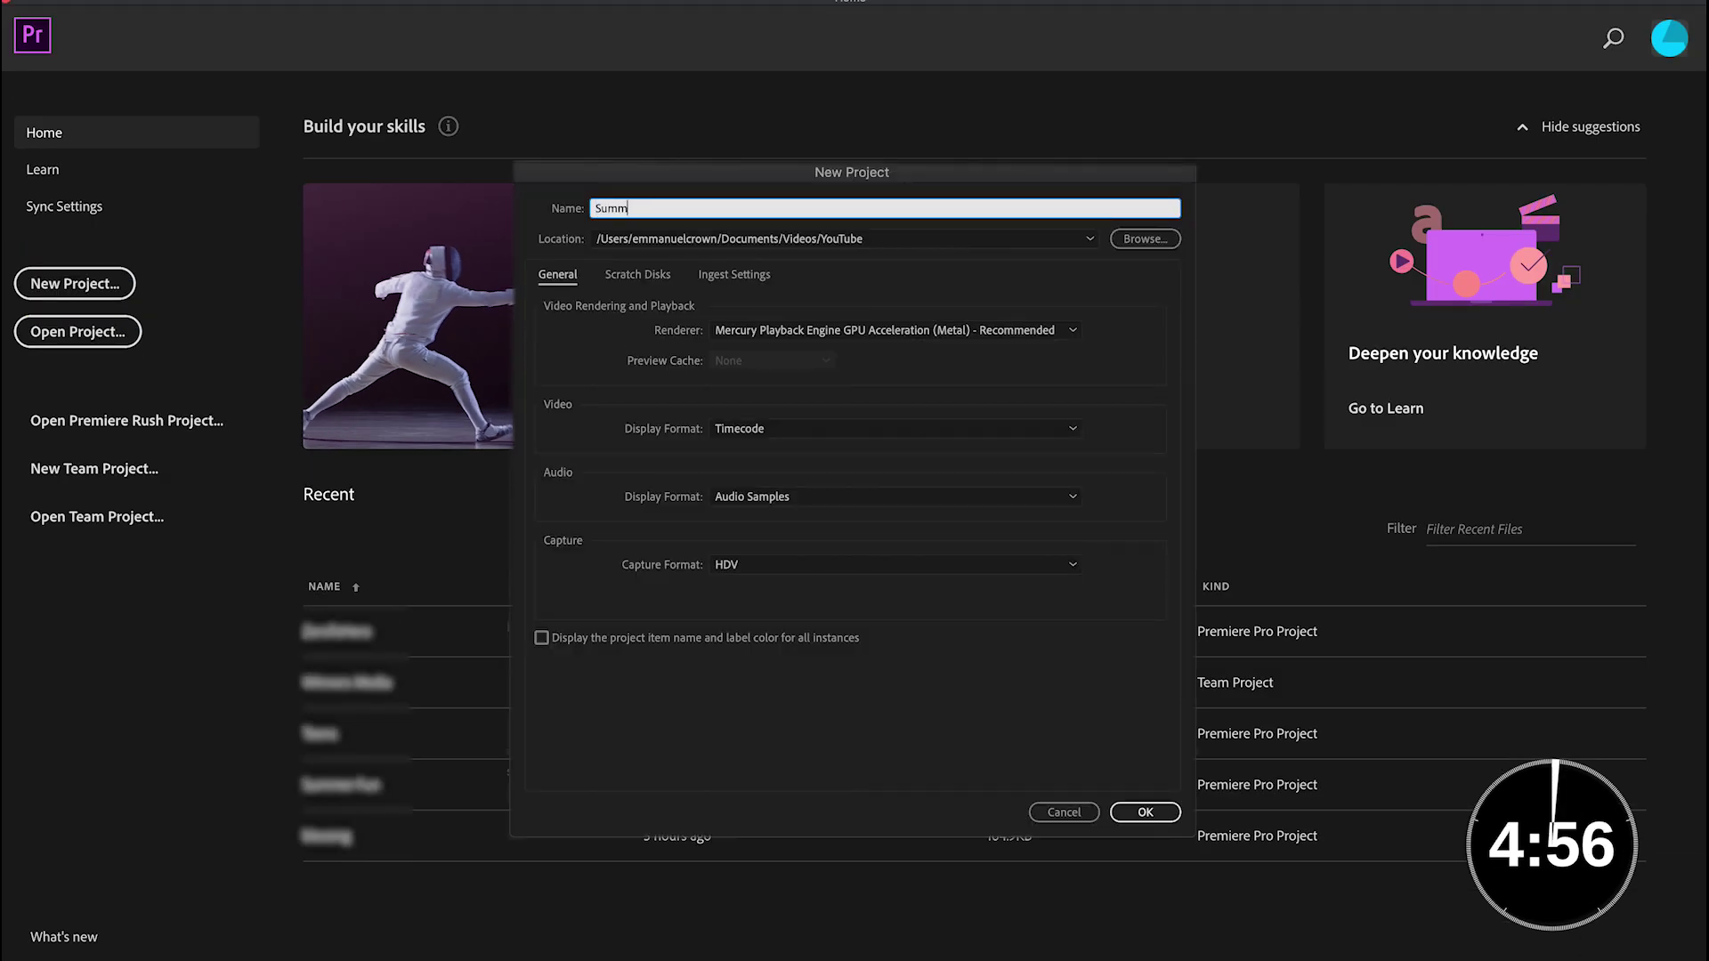
pyautogui.write('er Fun')
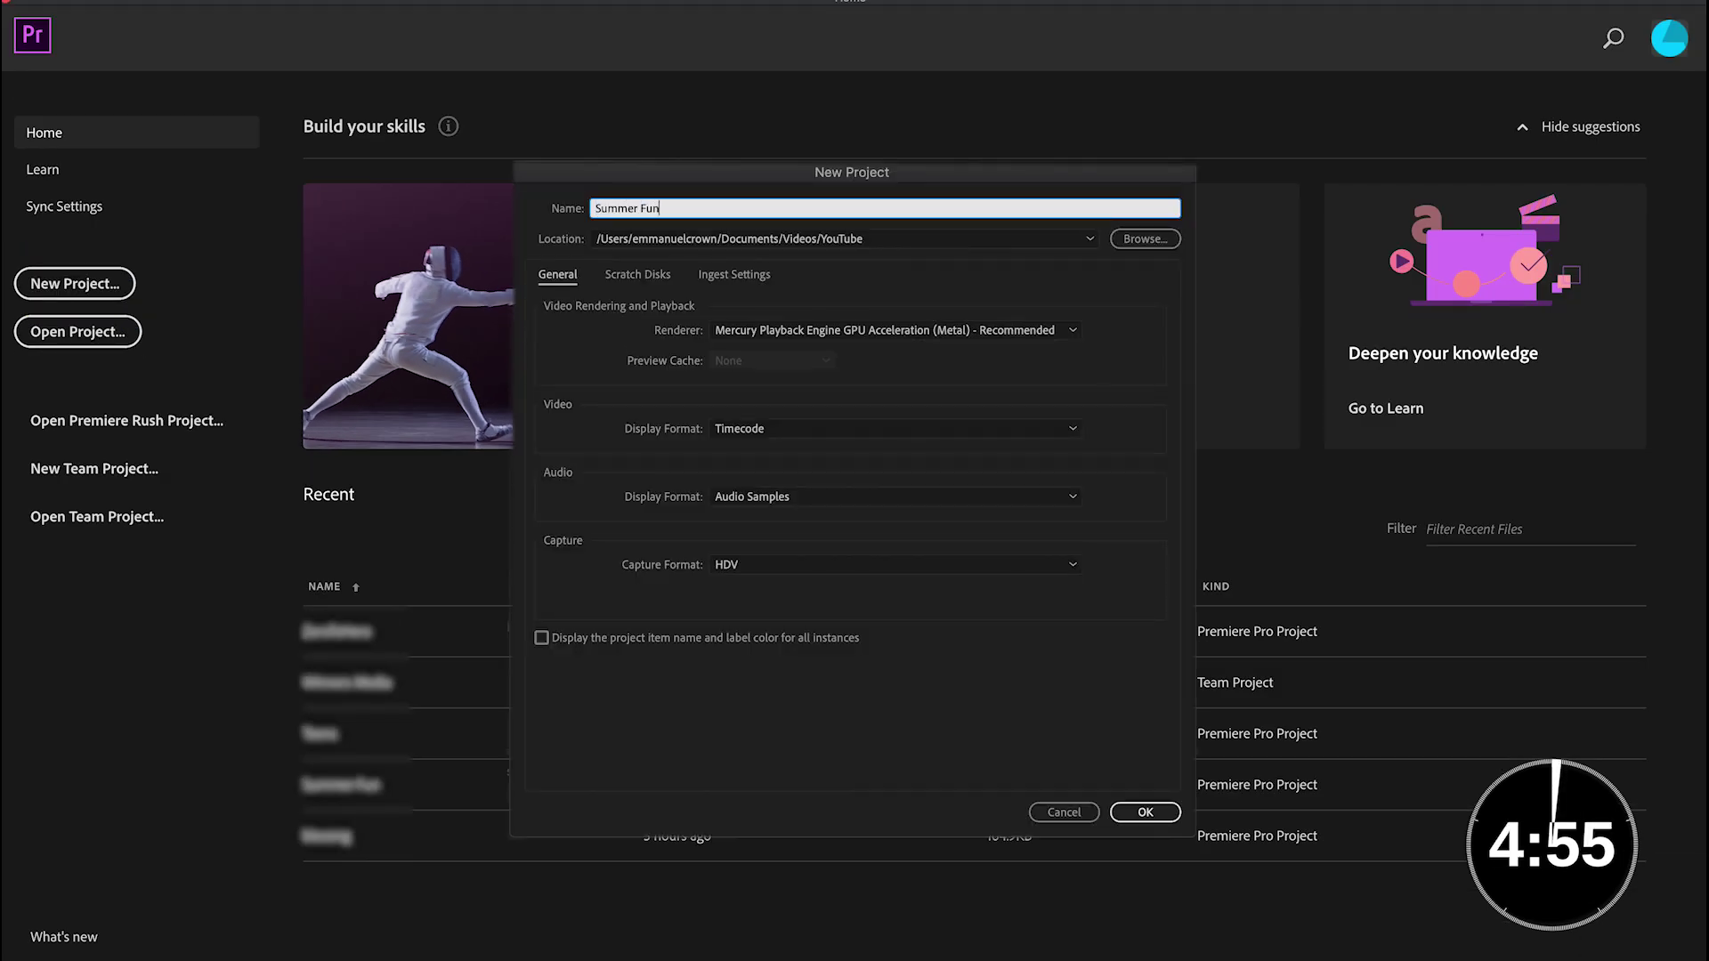
pyautogui.click(1158, 814)
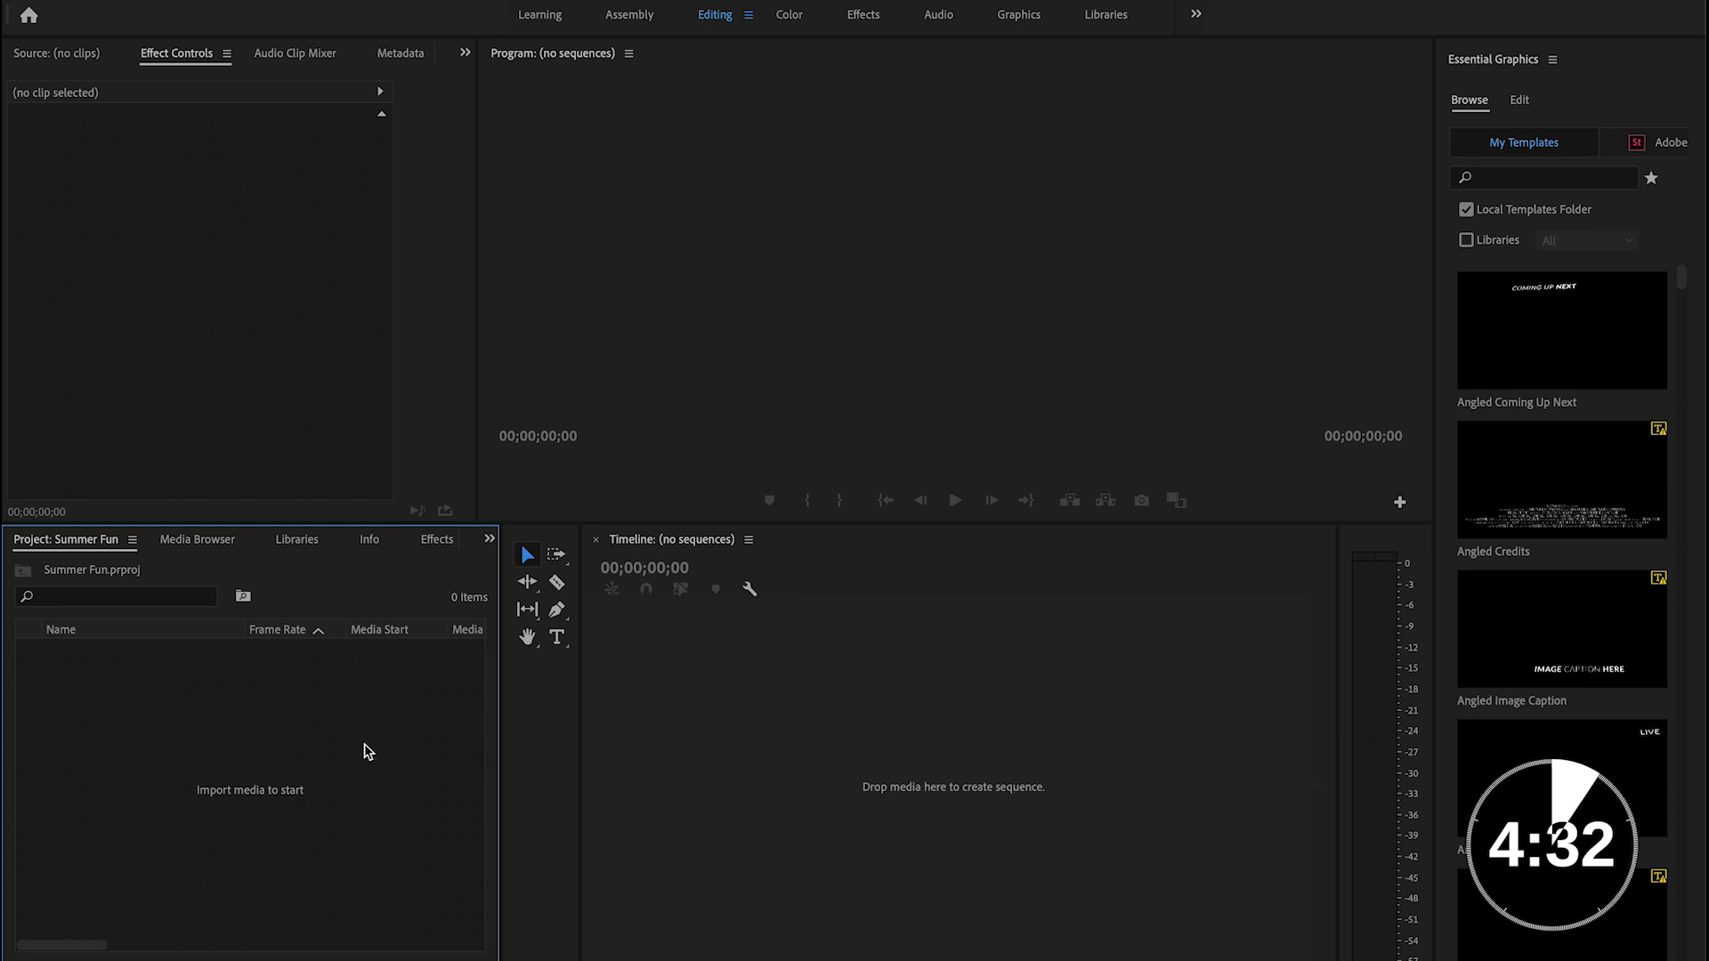
# Step: Import Paint_colors_2.mp4, Summer_Swin.mp4, Swim Dive.mp4 and bensound-summer.mp3 into the project
pyautogui.click(174, 0)
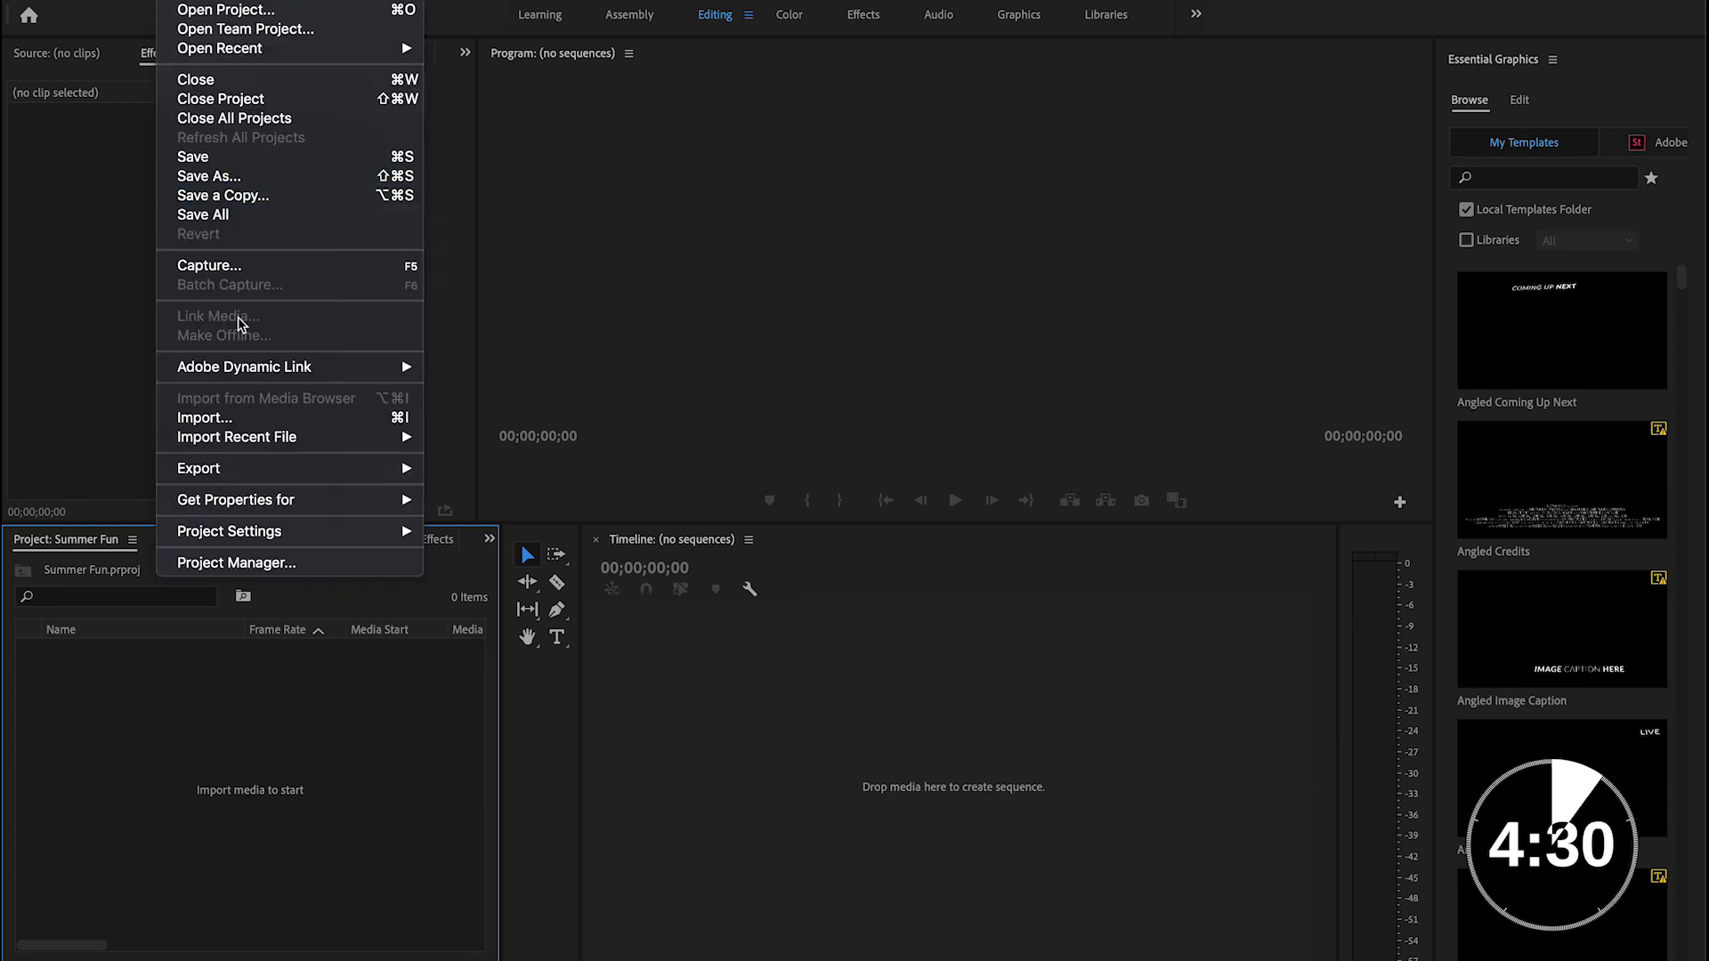
pyautogui.click(239, 419)
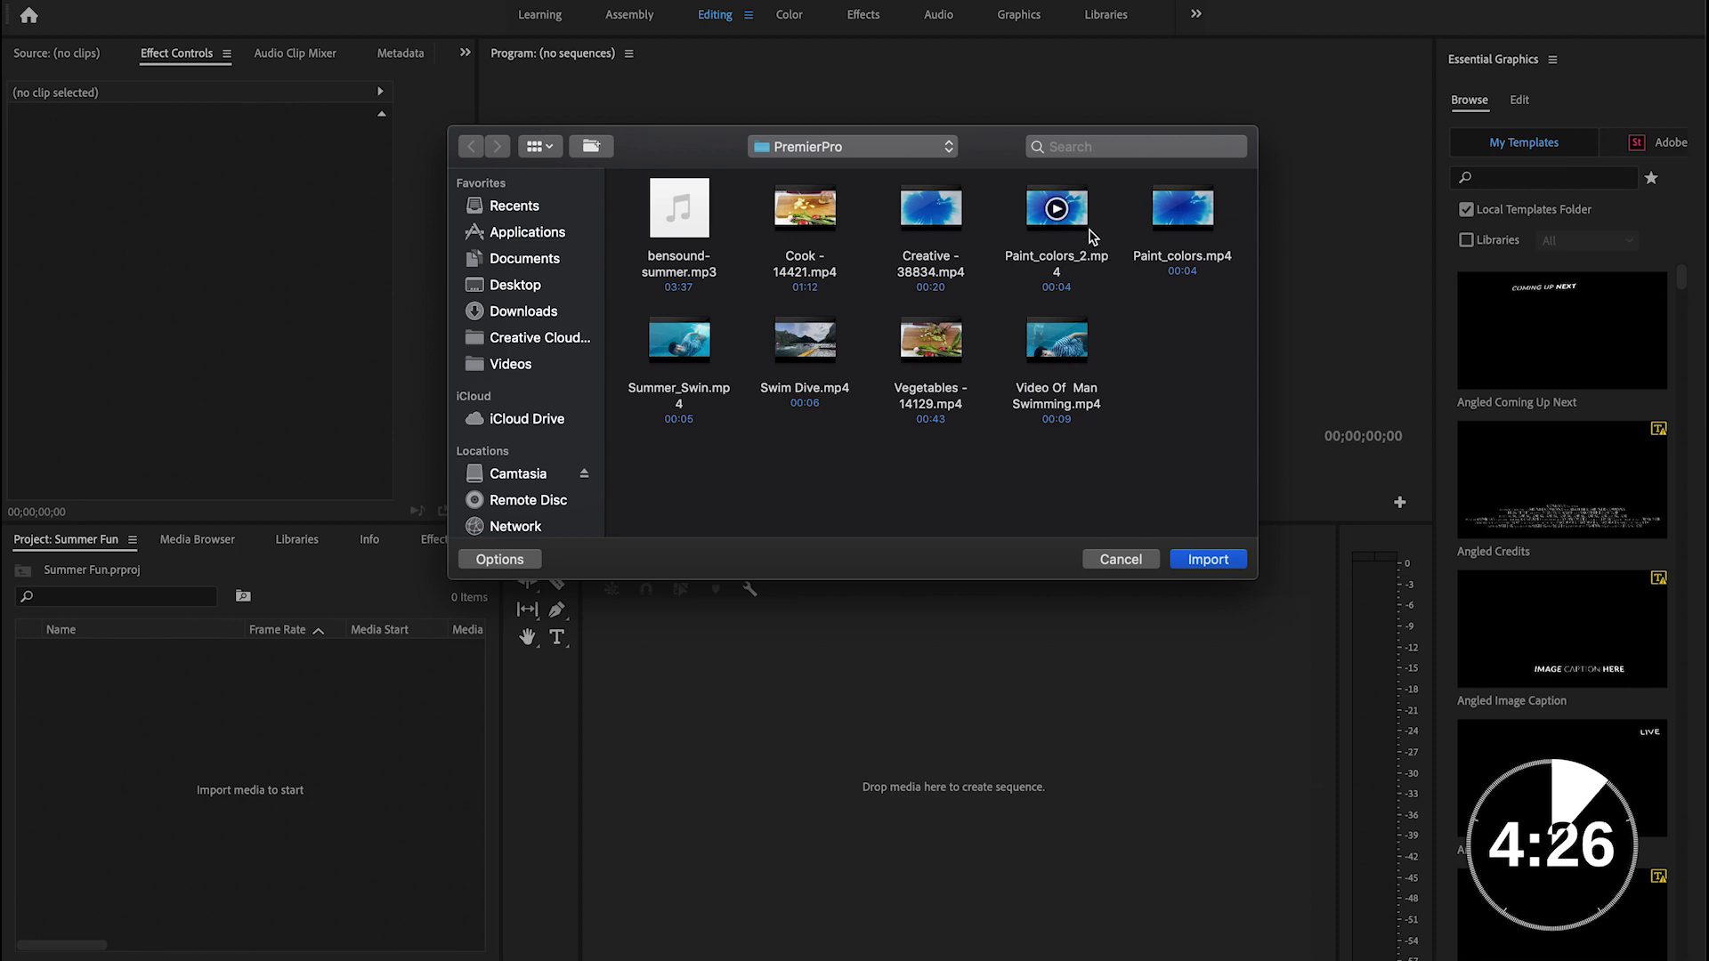
pyautogui.click(1055, 207)
pyautogui.keyDown('super'); pyautogui.click(691, 360); pyautogui.keyUp('super')
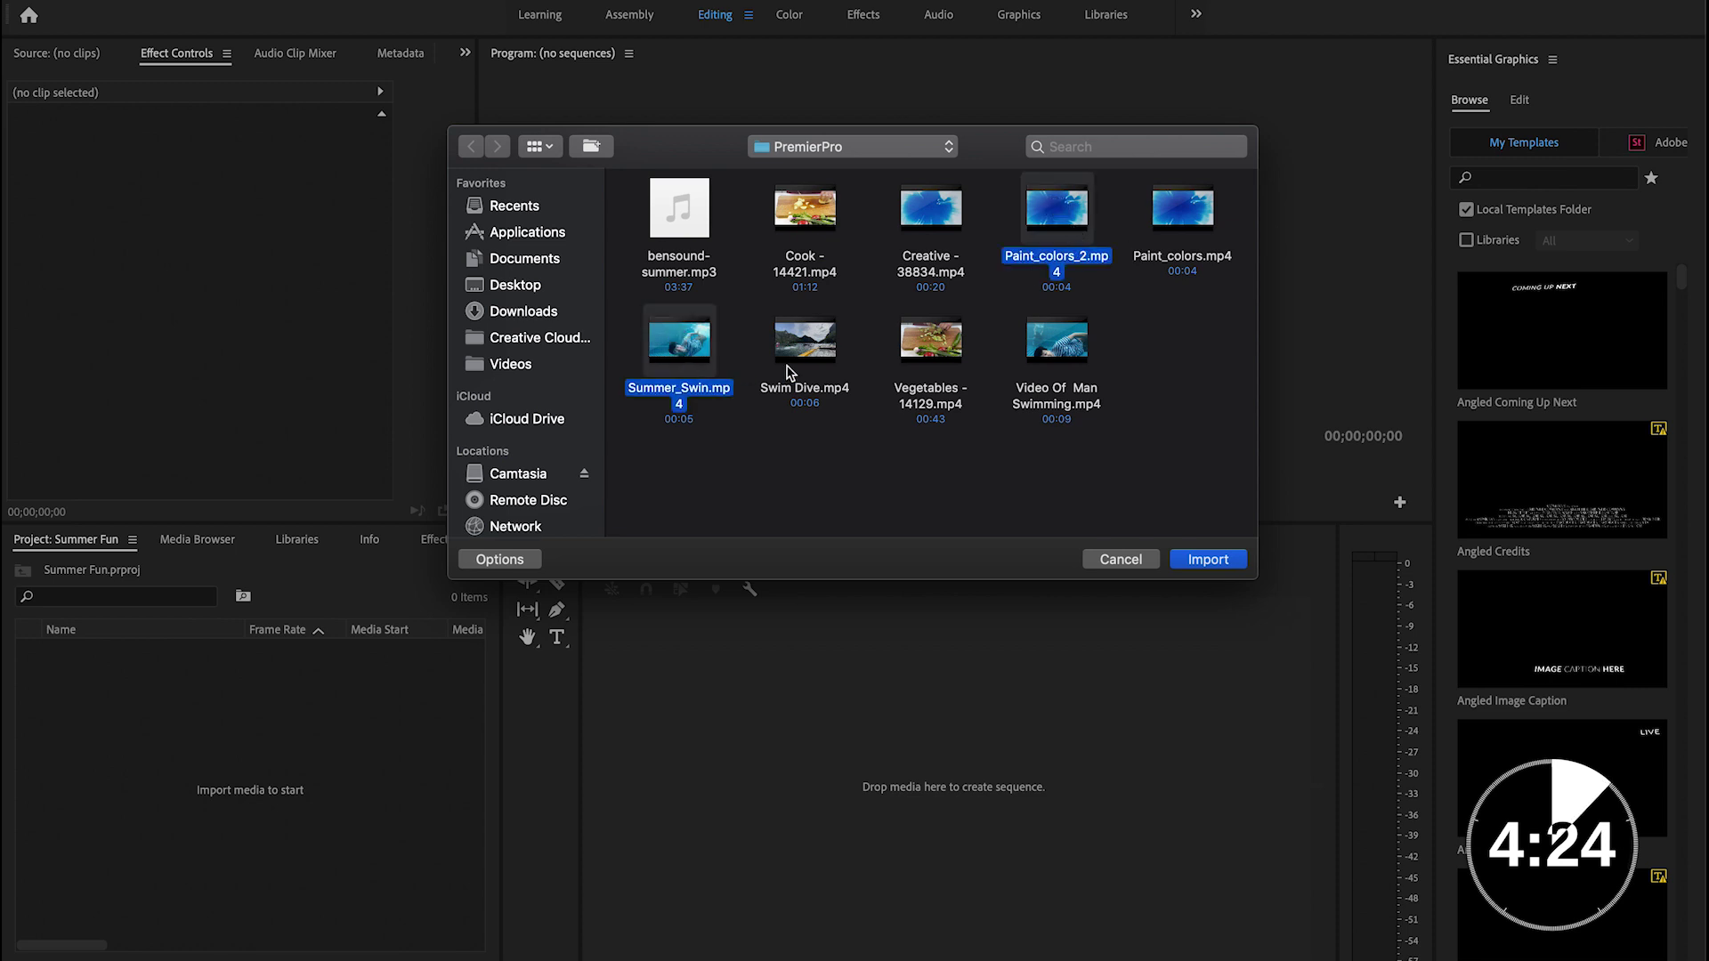
pyautogui.keyDown('super'); pyautogui.click(810, 365); pyautogui.keyUp('super')
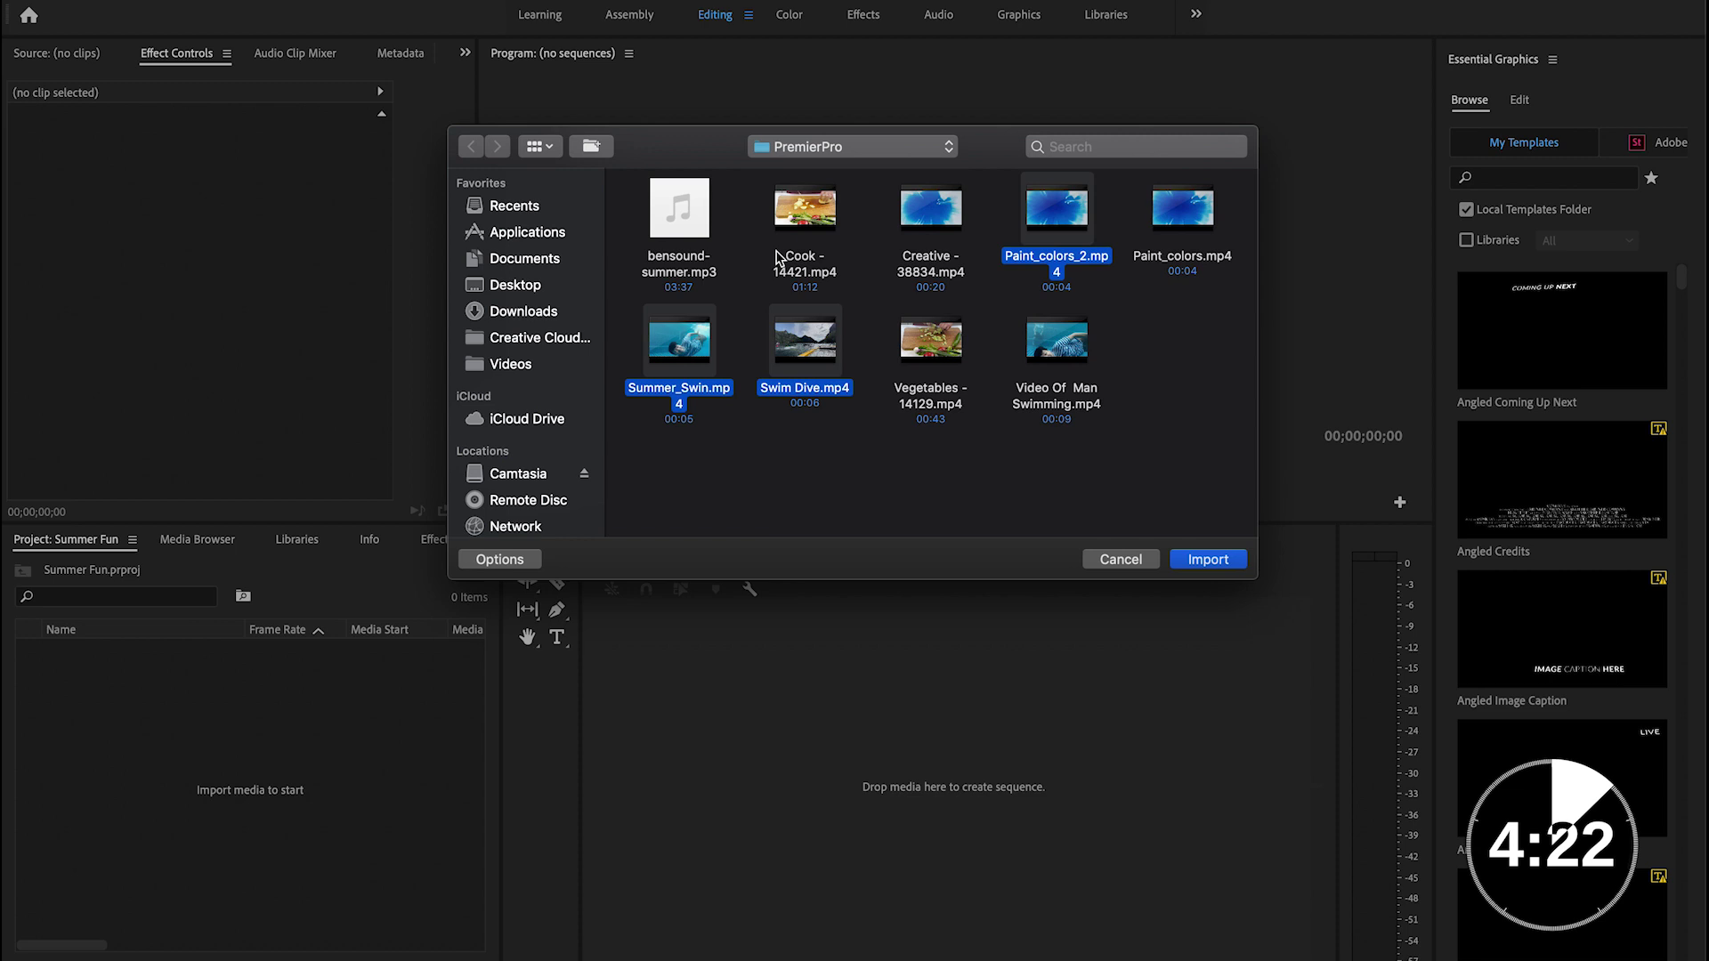
pyautogui.keyDown('super'); pyautogui.click(679, 214); pyautogui.keyUp('super')
pyautogui.click(1211, 559)
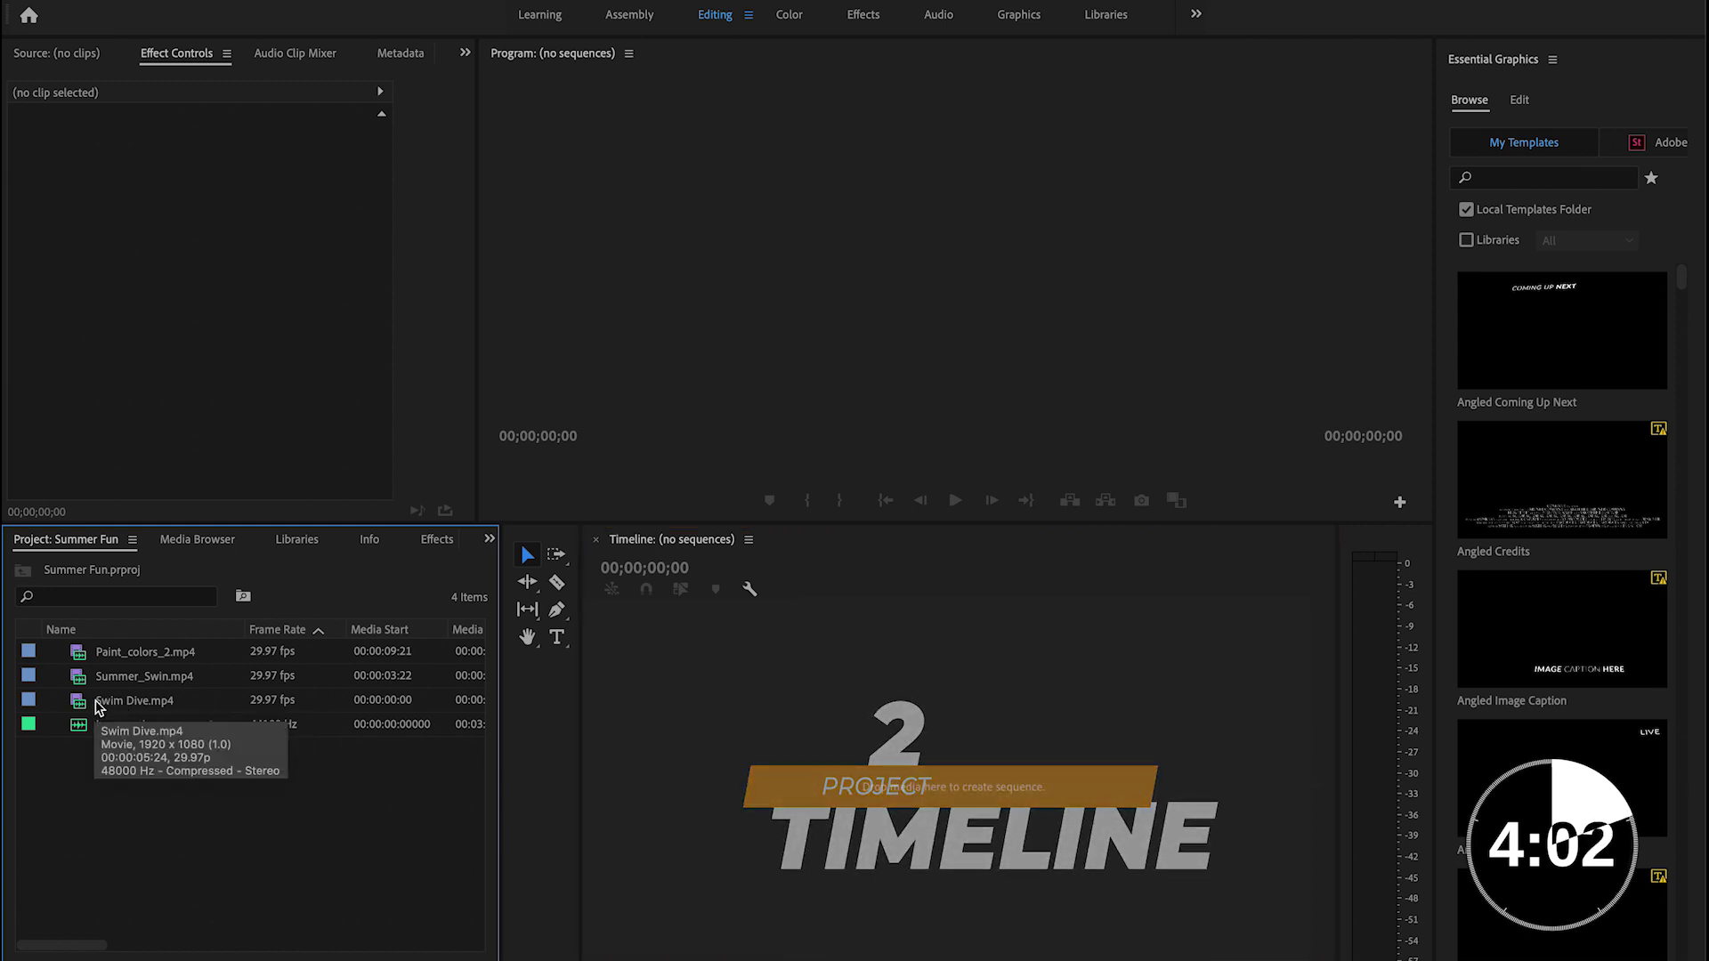
# Step: Build a Swim Dive sequence from the Swim Dive.mp4 clip and select Summer_Swin
pyautogui.moveTo(111, 706); pyautogui.dragTo(591, 722)
pyautogui.moveTo(754, 719); pyautogui.dragTo(756, 718)
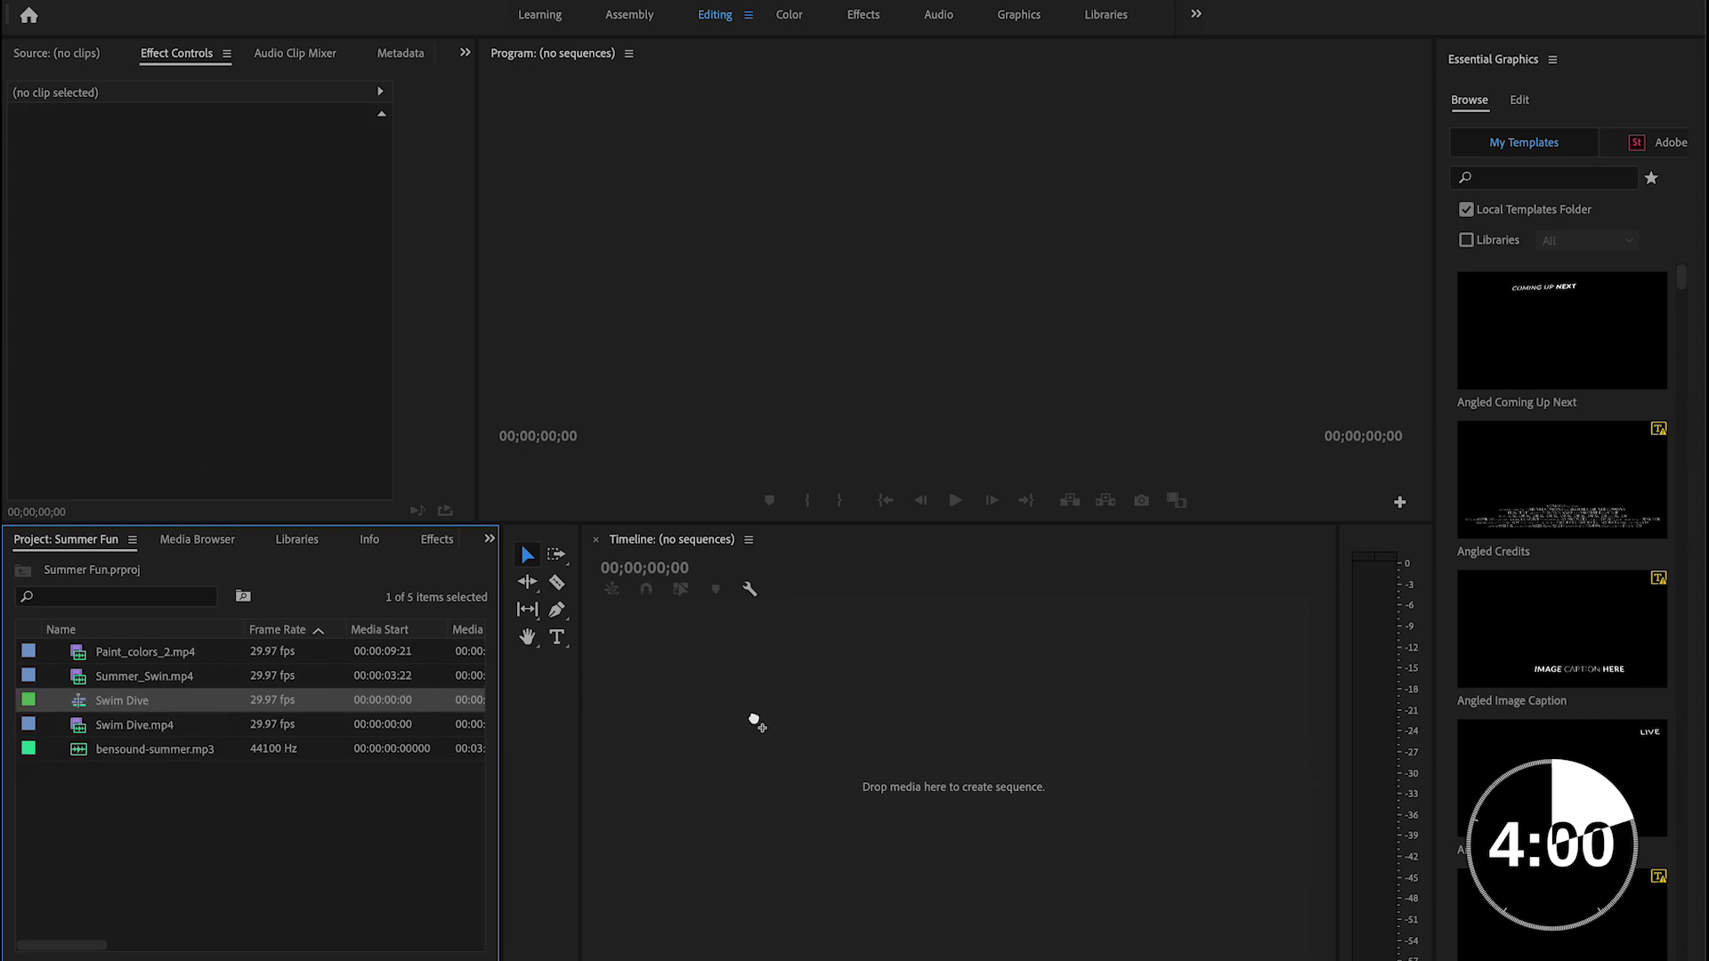
pyautogui.click(147, 680)
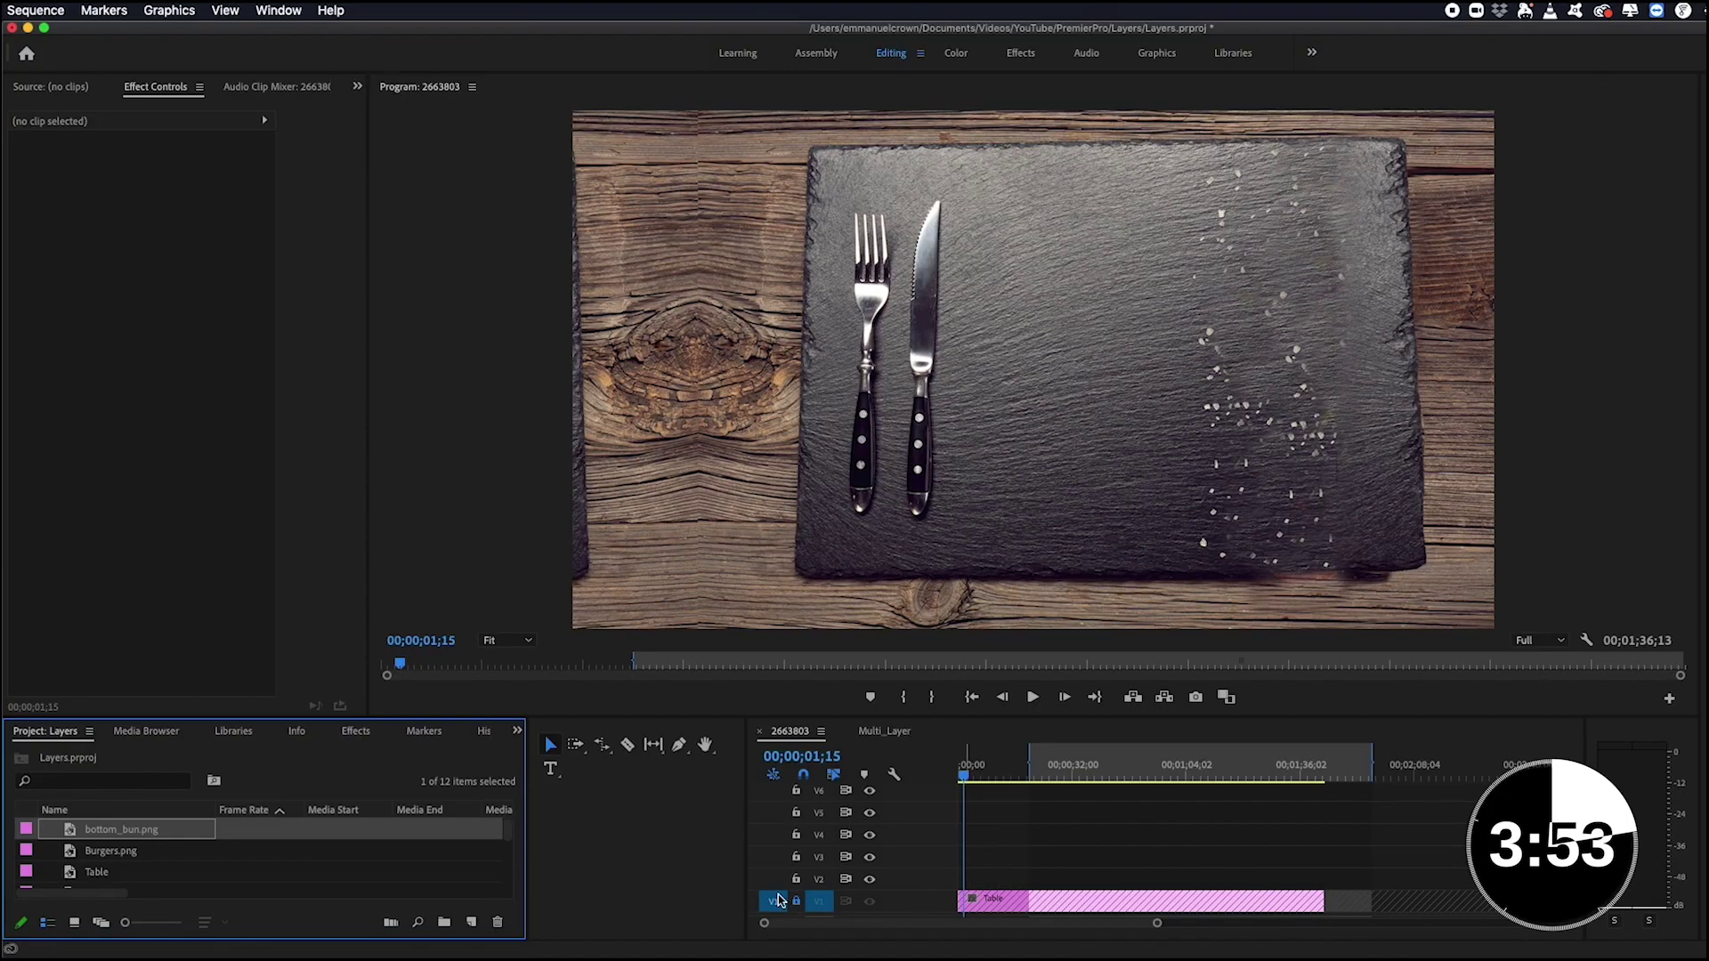
# Step: Stack bottom bun on V2, patty on V3, top bun on V4, aligning the top bun over the bottom bun
pyautogui.moveTo(121, 829); pyautogui.dragTo(966, 882)
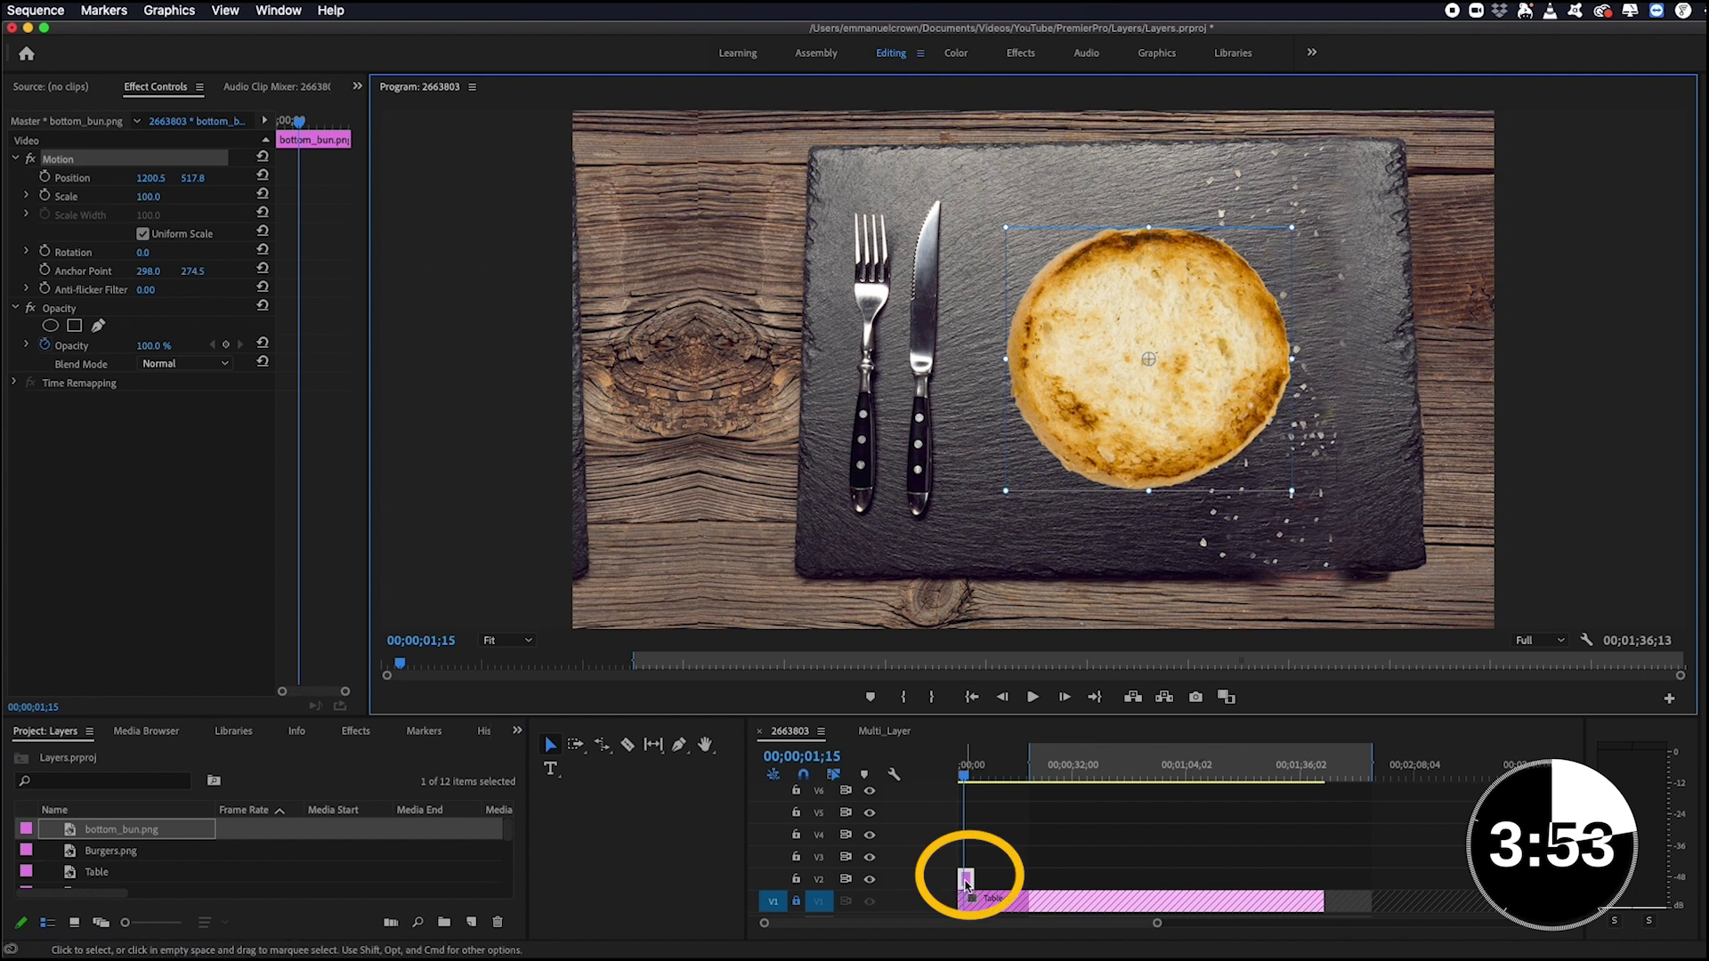
pyautogui.moveTo(111, 851); pyautogui.dragTo(966, 861)
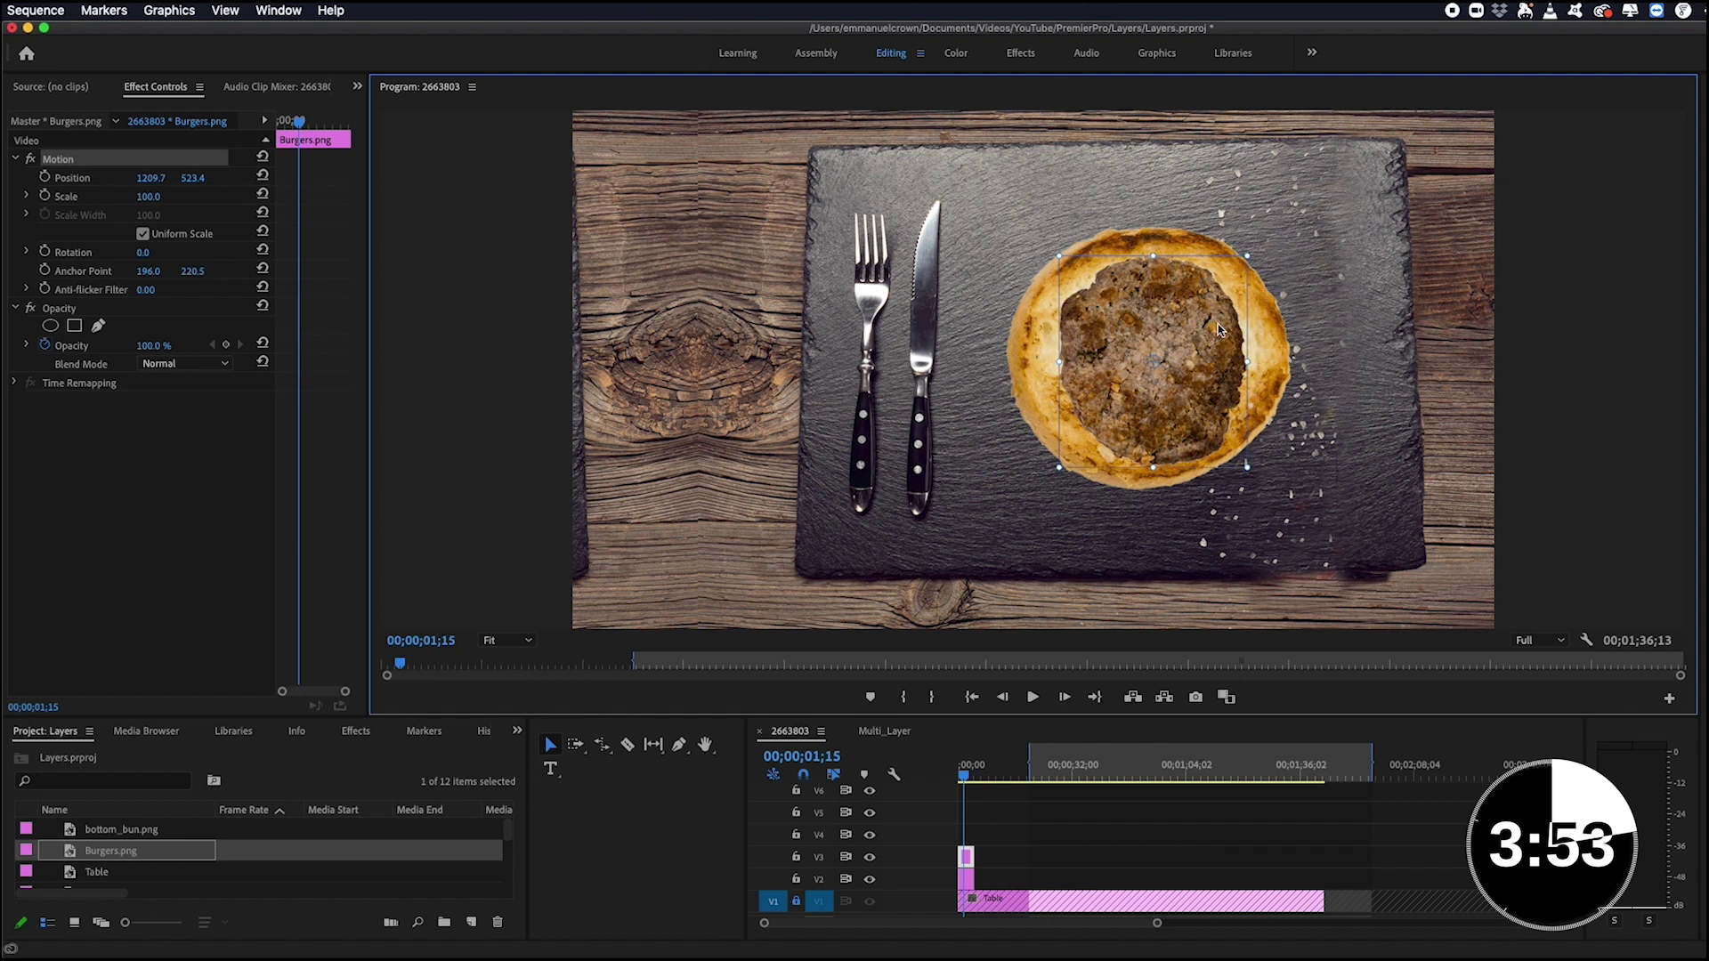
pyautogui.click(967, 841)
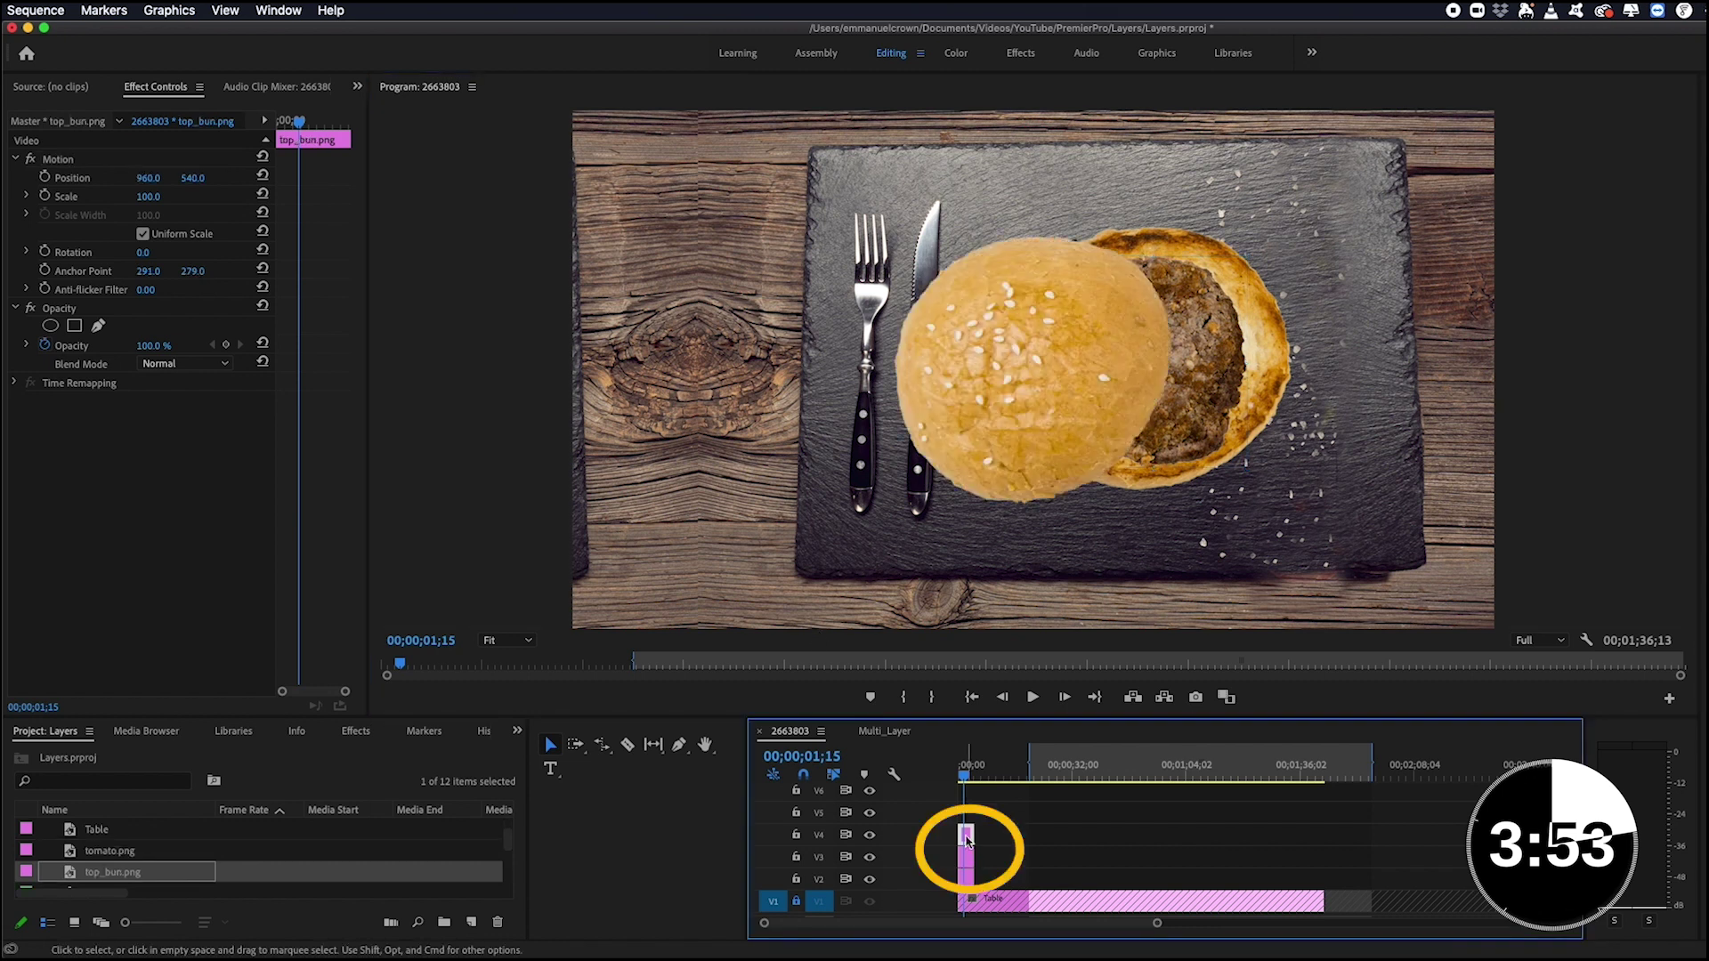
pyautogui.click(1059, 415)
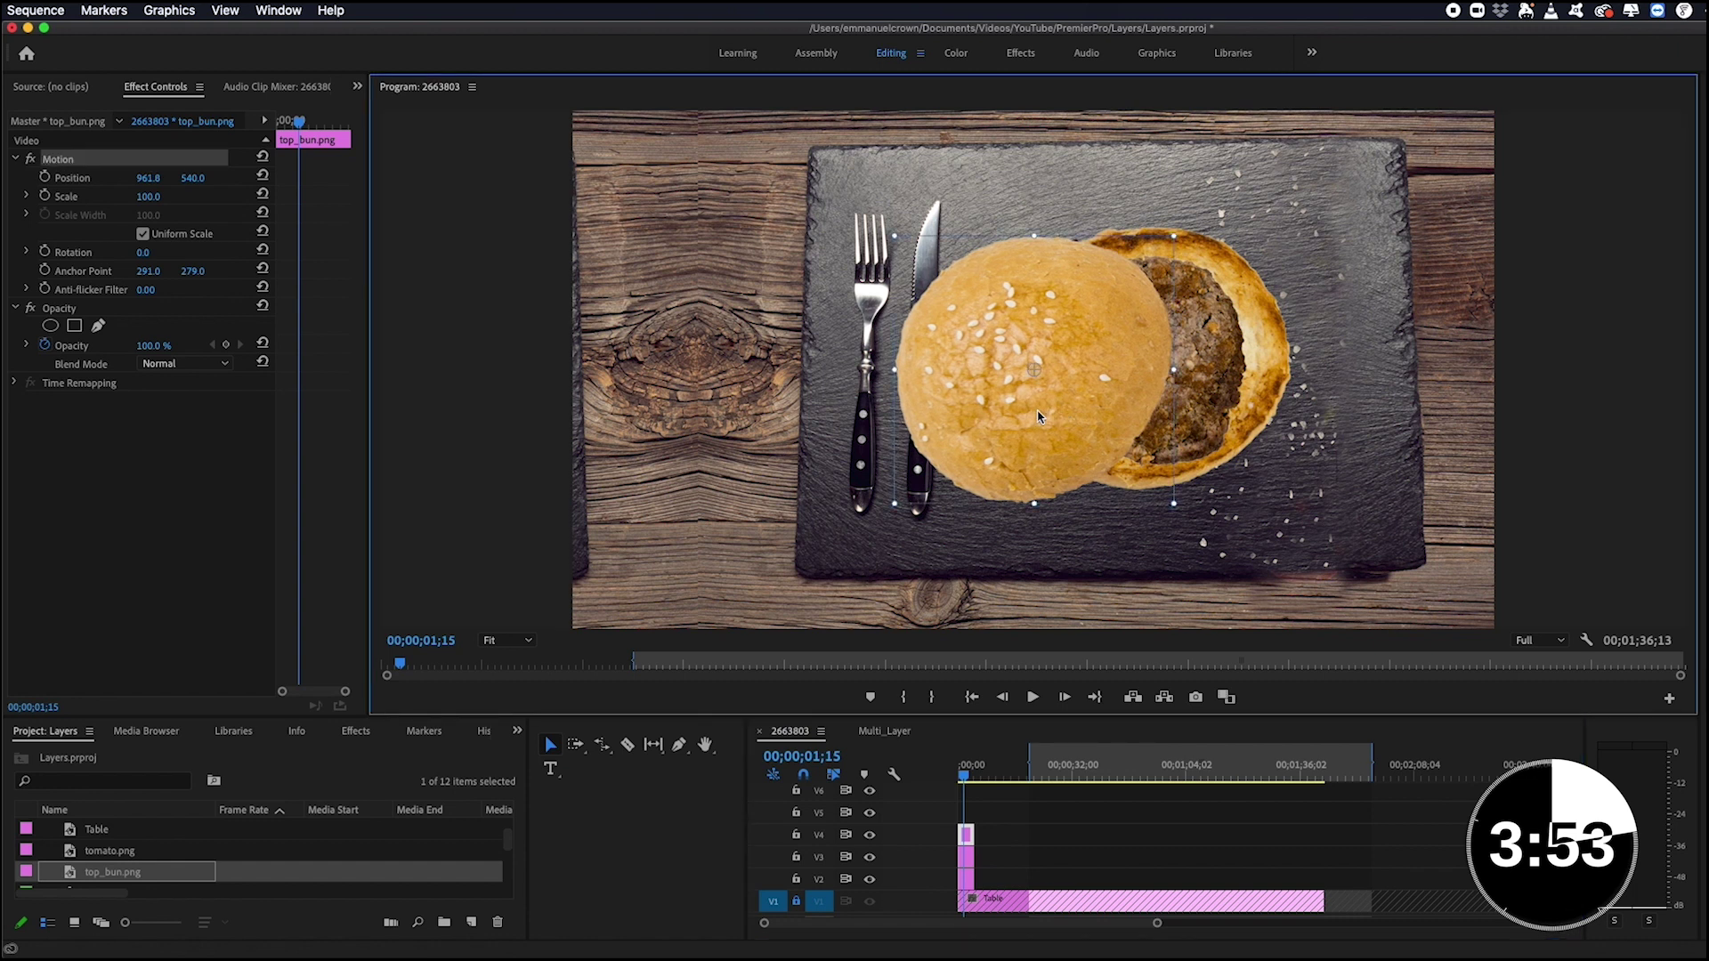
pyautogui.moveTo(1037, 417); pyautogui.dragTo(1153, 409)
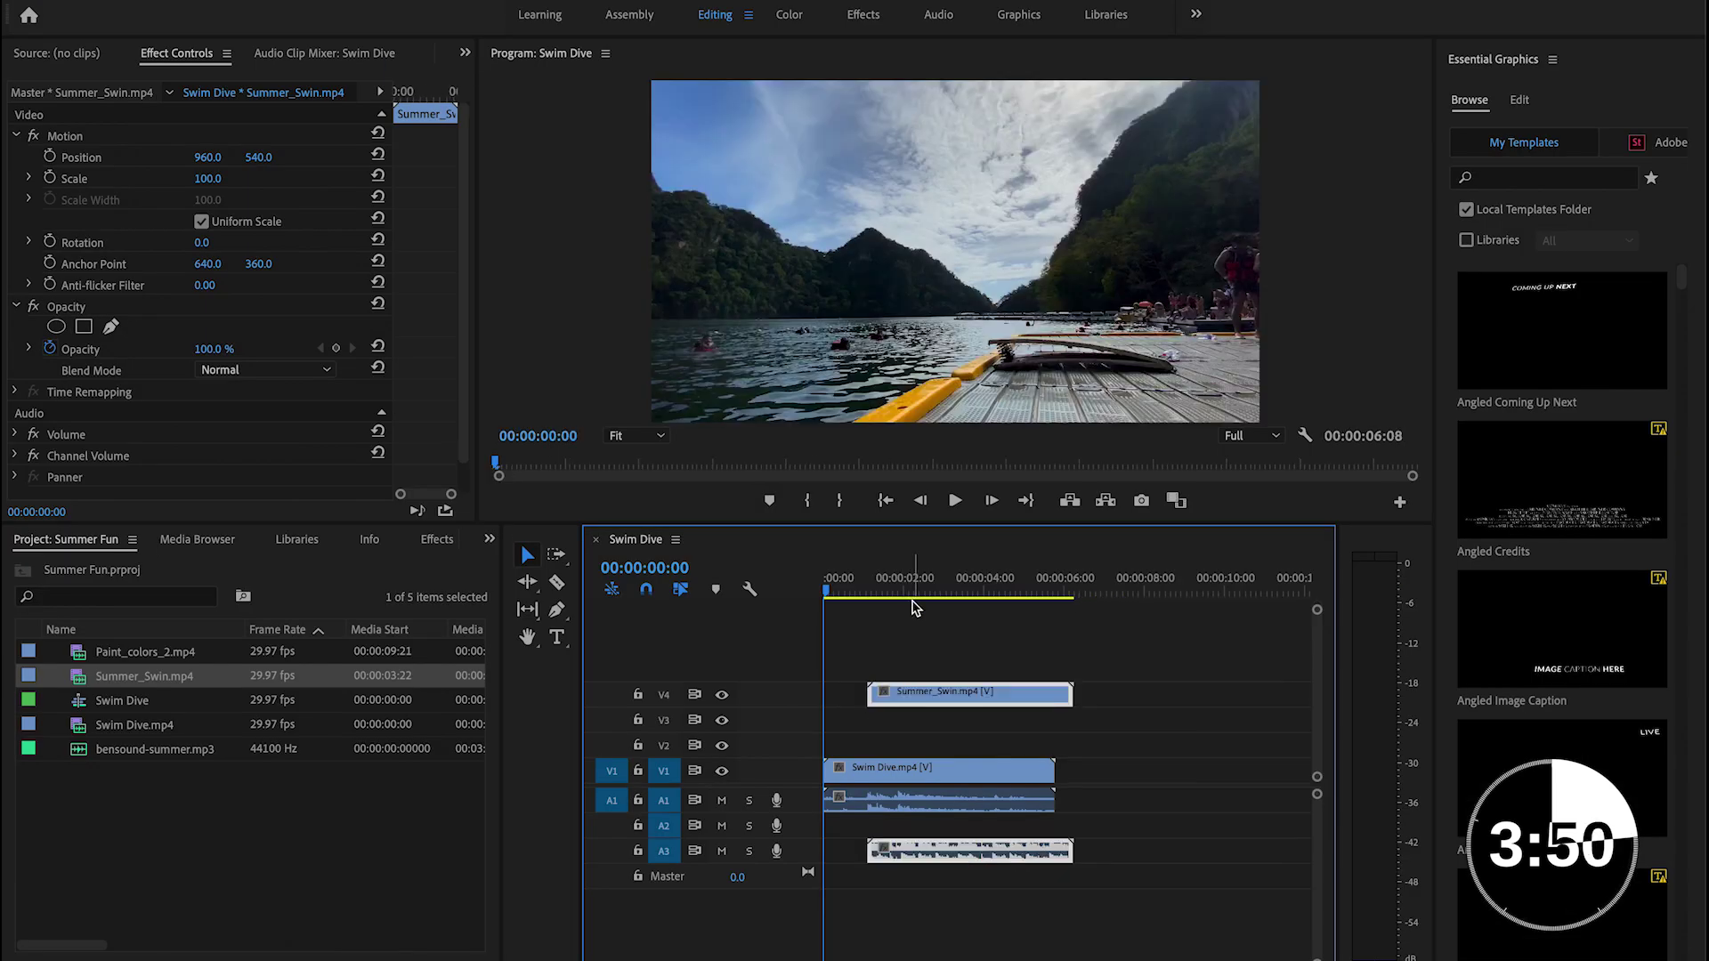
pyautogui.click(924, 583)
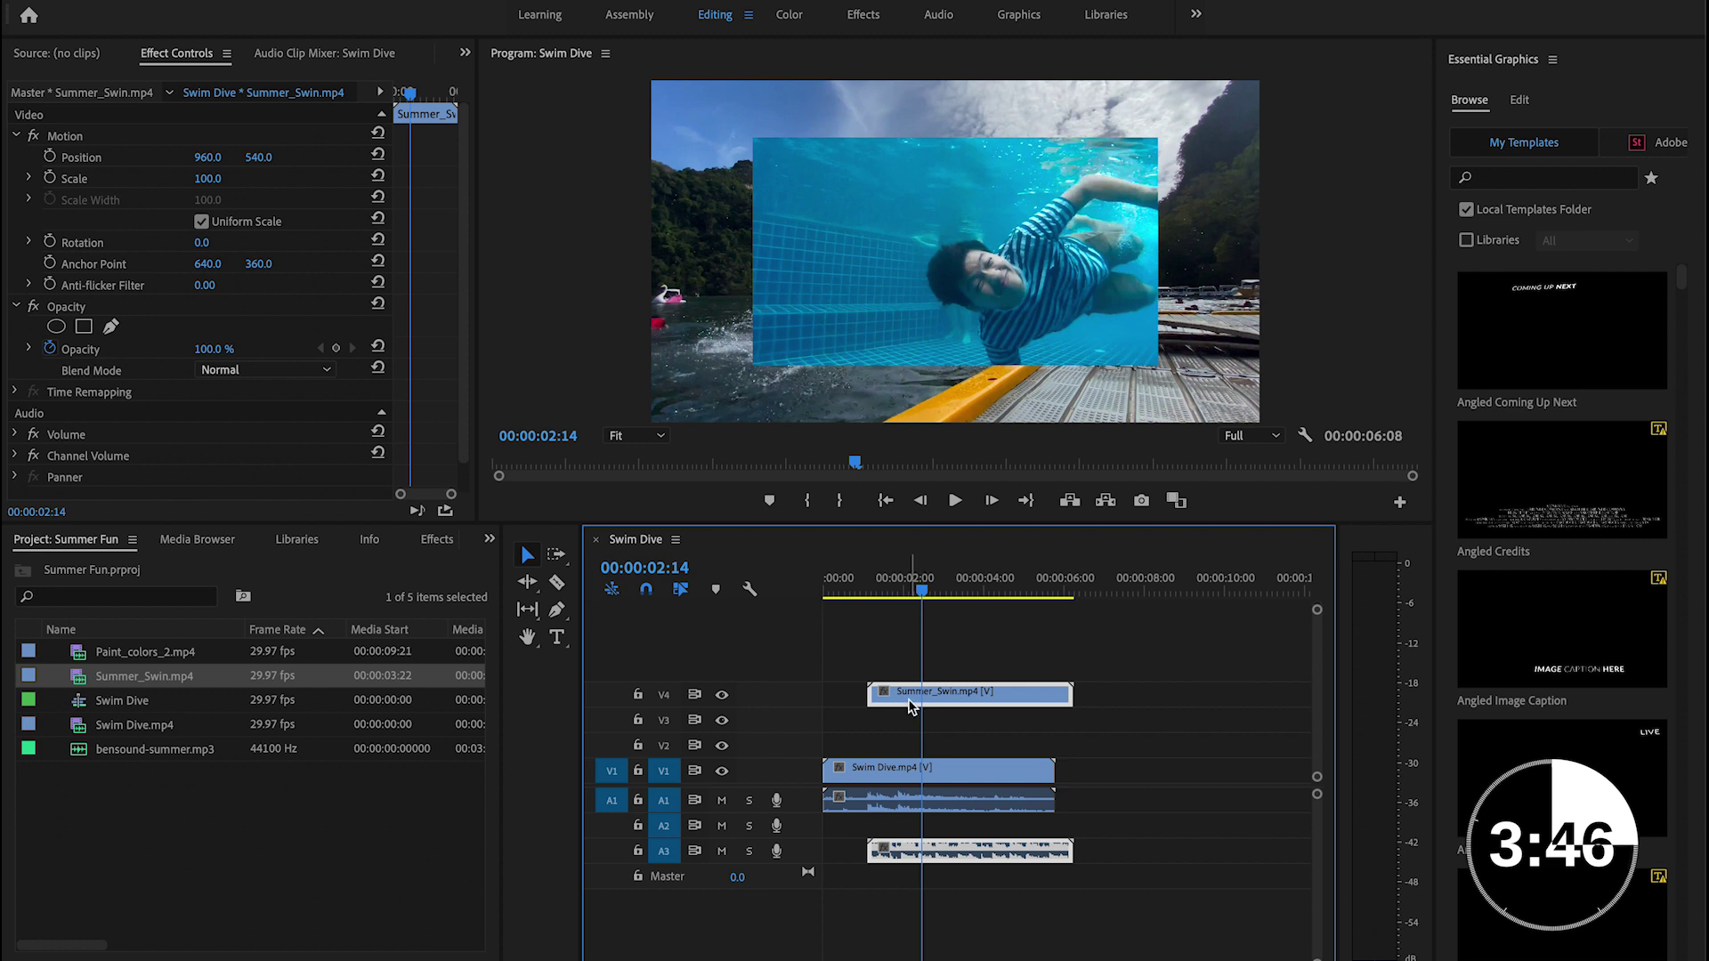
# Step: Move Summer_Swin to V1 after Swim Dive with audio on A1, then append Paint_colors_2.mp4
pyautogui.moveTo(911, 706); pyautogui.dragTo(1082, 782)
pyautogui.moveTo(1095, 850); pyautogui.dragTo(1097, 808)
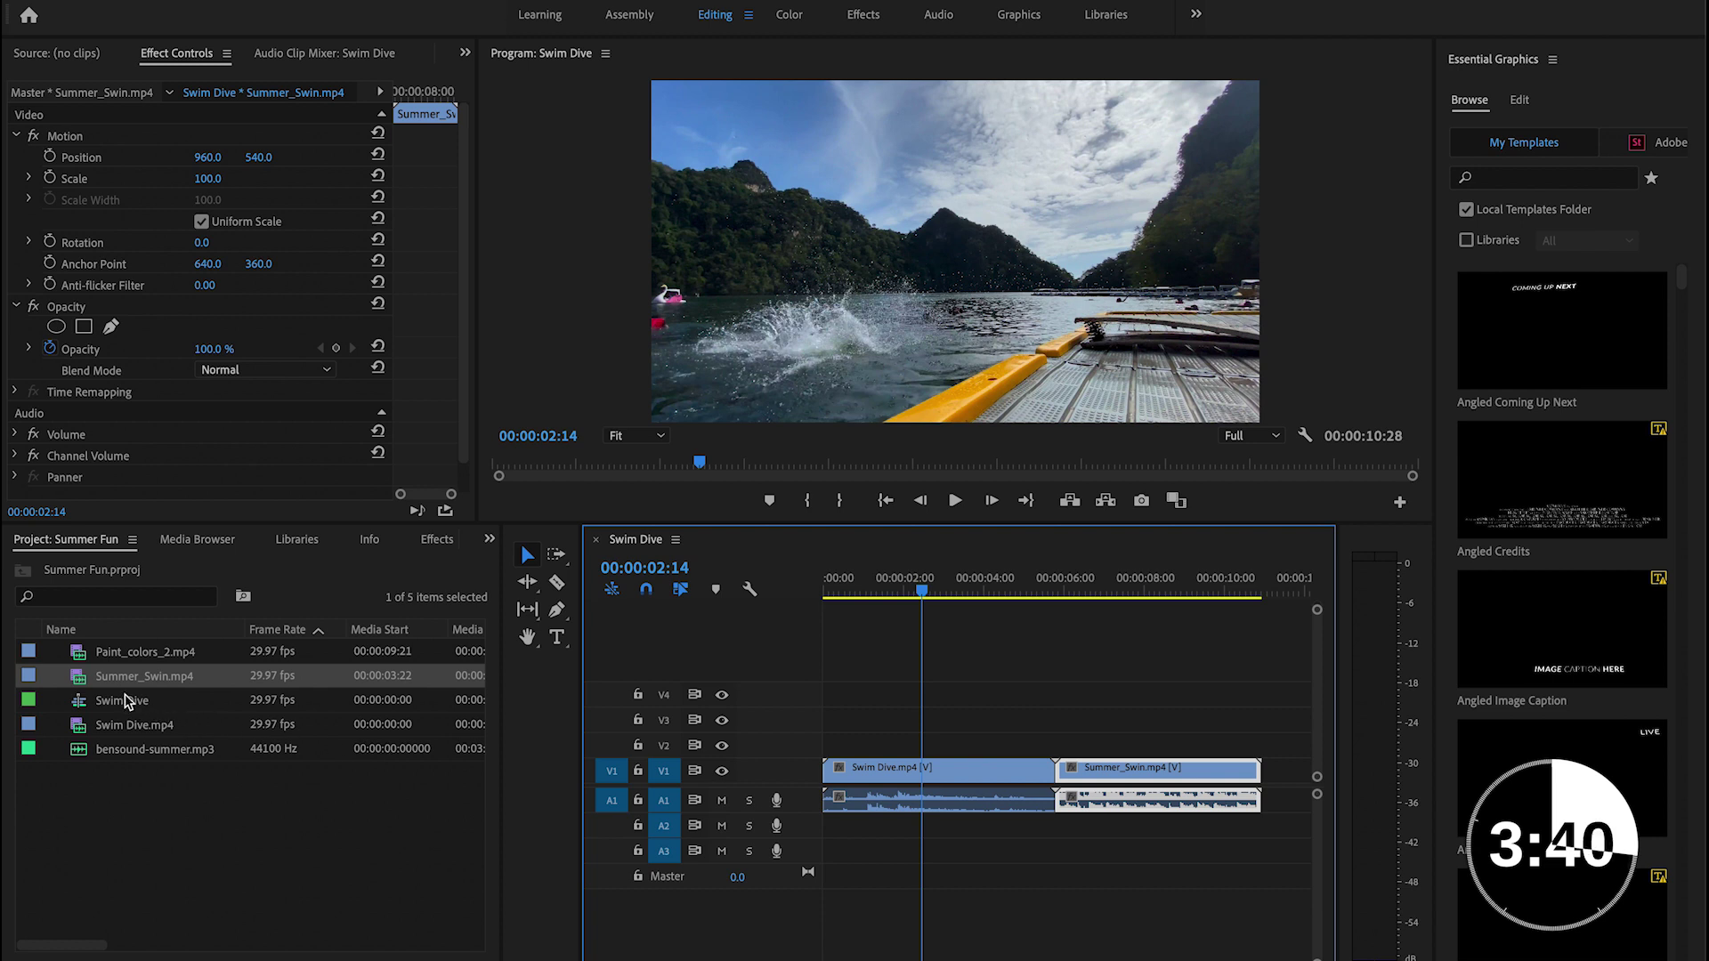
pyautogui.moveTo(116, 654); pyautogui.dragTo(1298, 771)
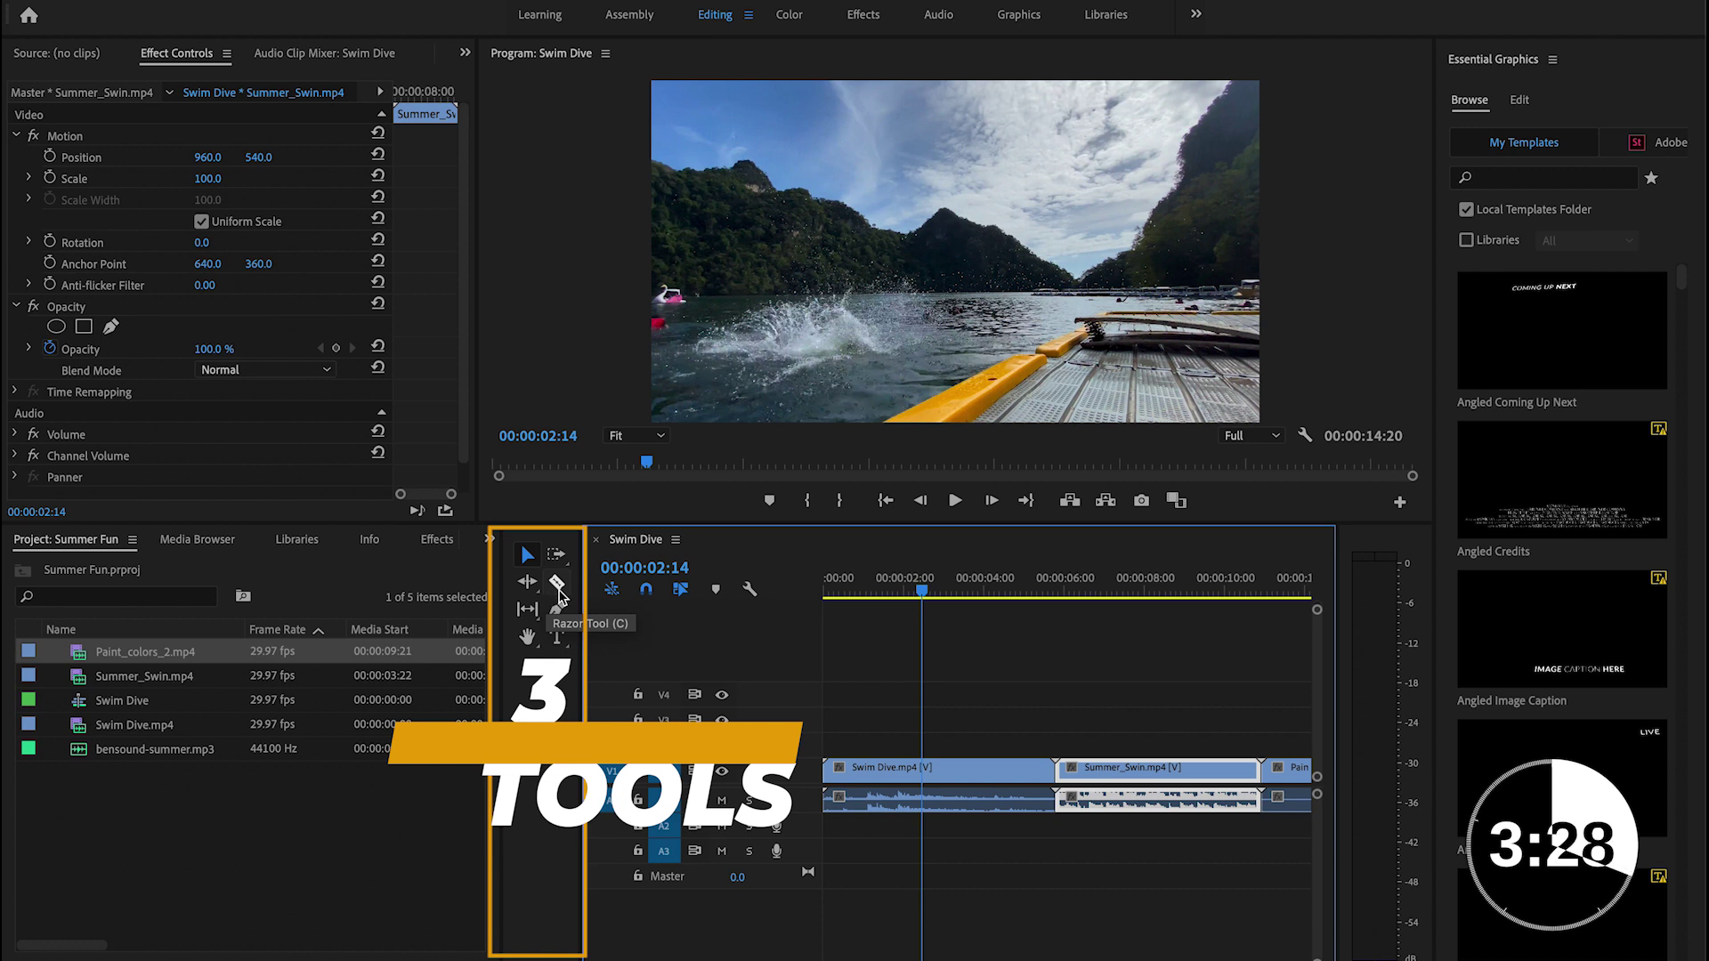
# Step: Razor the Swim Dive clip at 00:00:00:16 and again at the diver's mid-jump
pyautogui.click(559, 587)
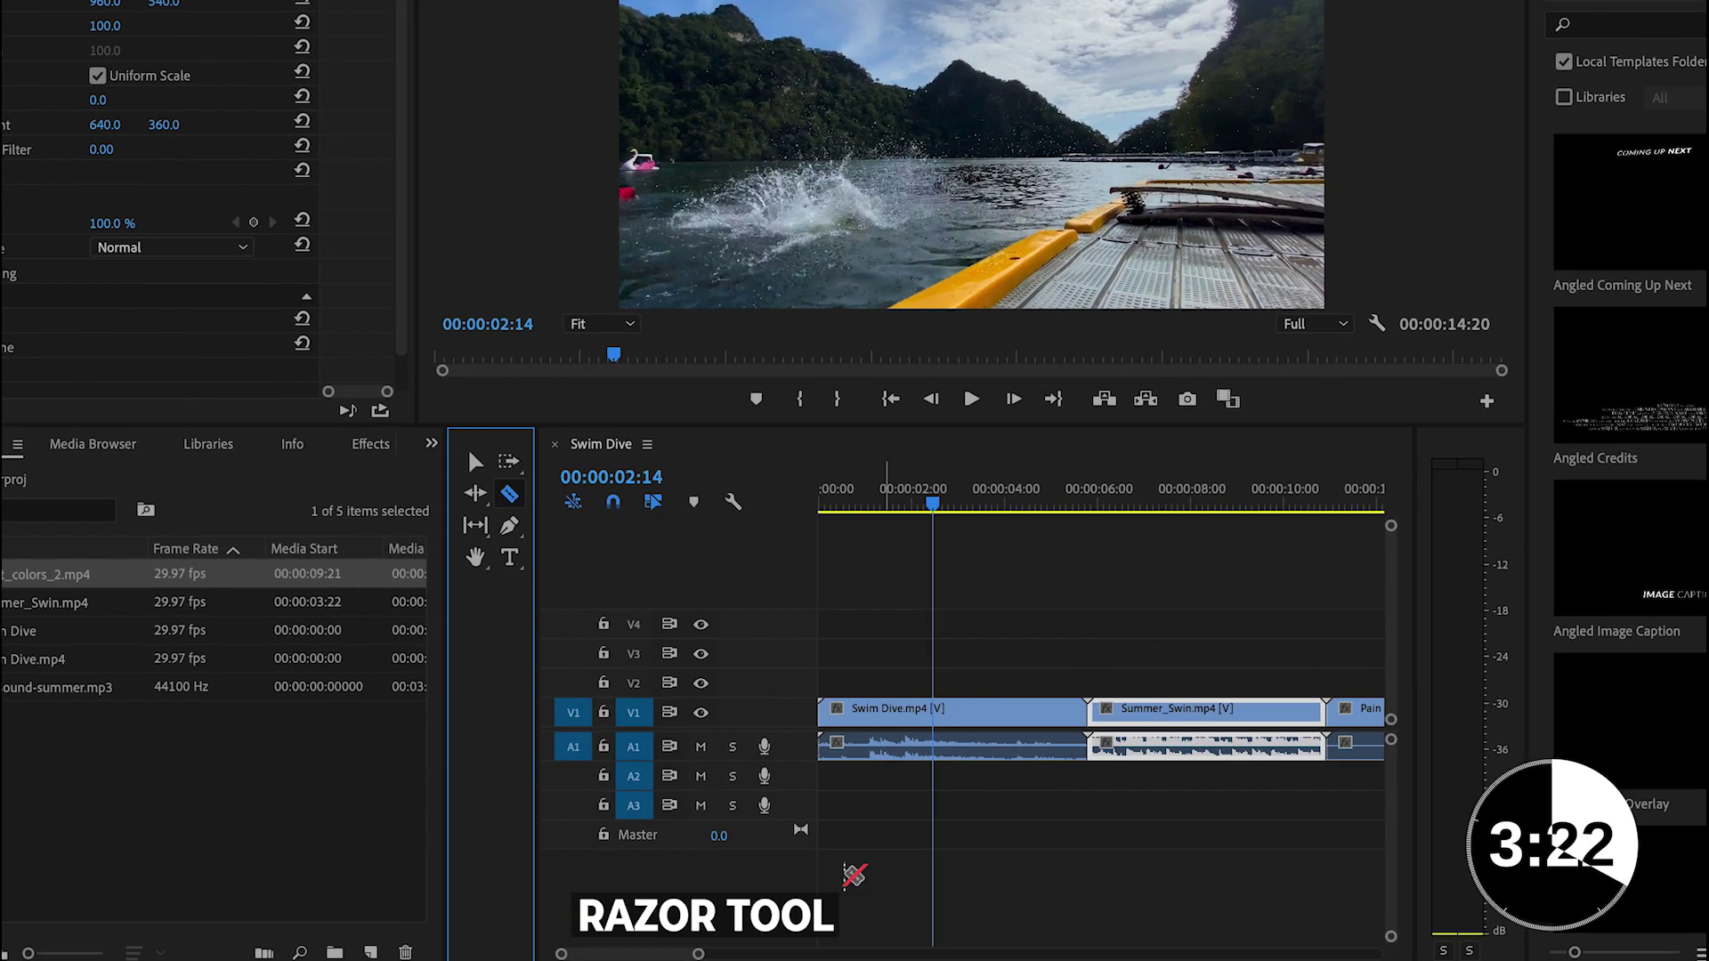
pyautogui.scroll(5, 659, 913)
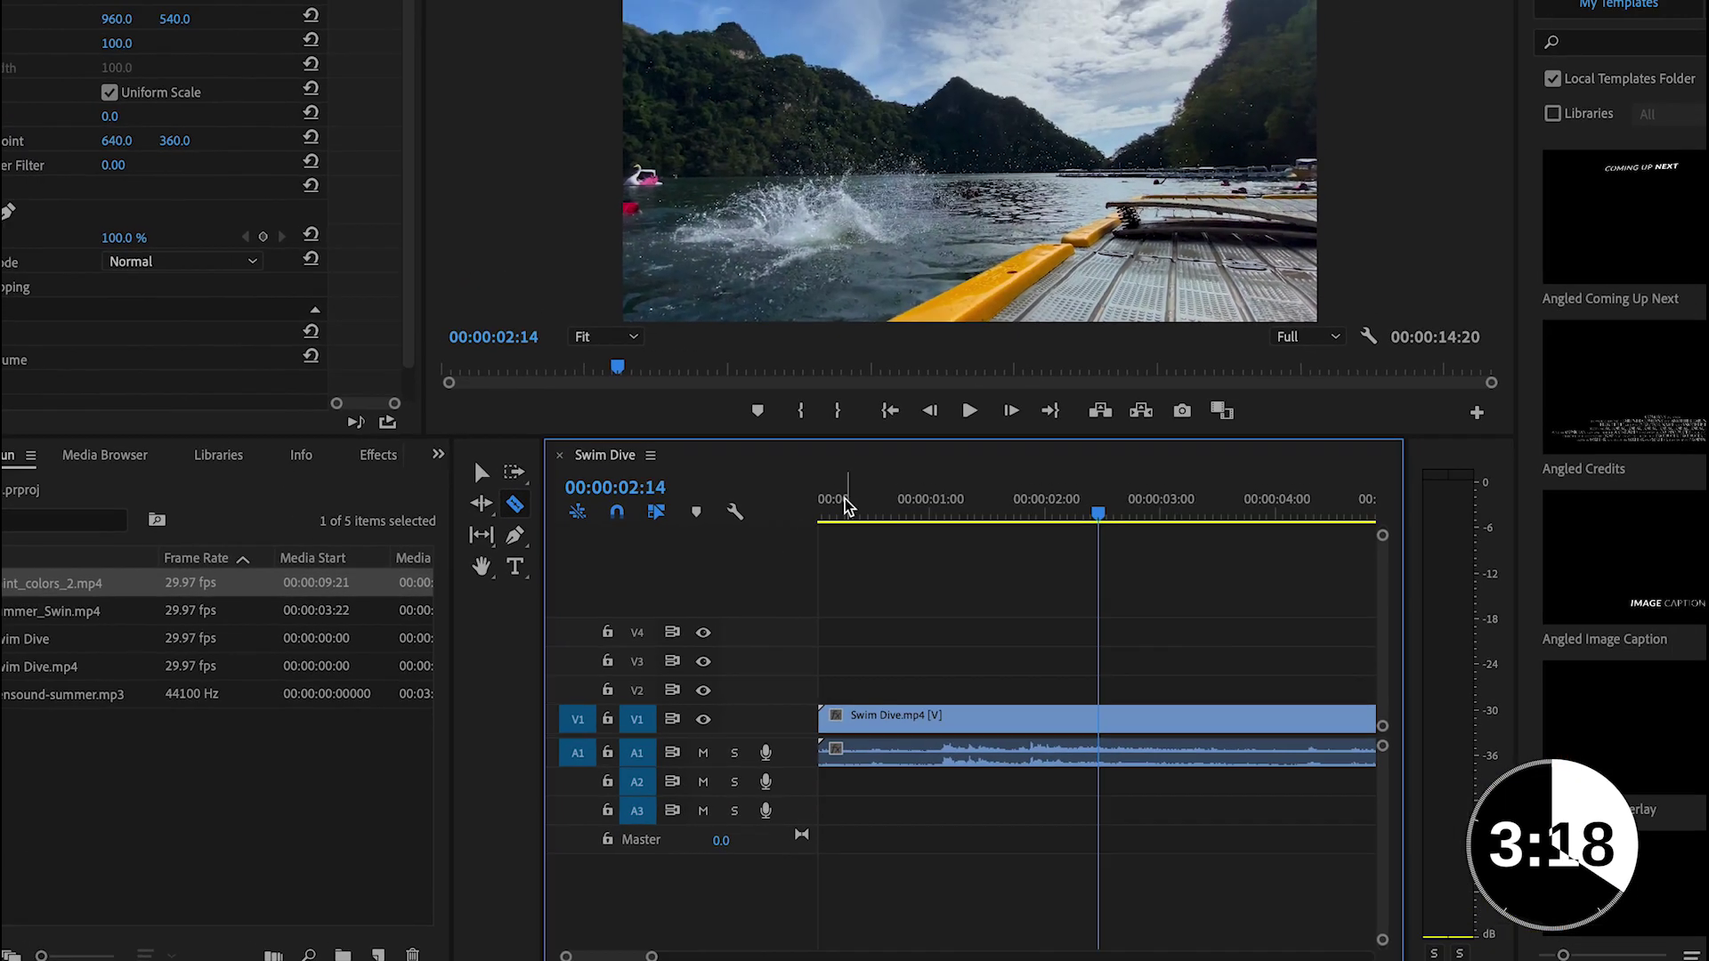
pyautogui.click(810, 410)
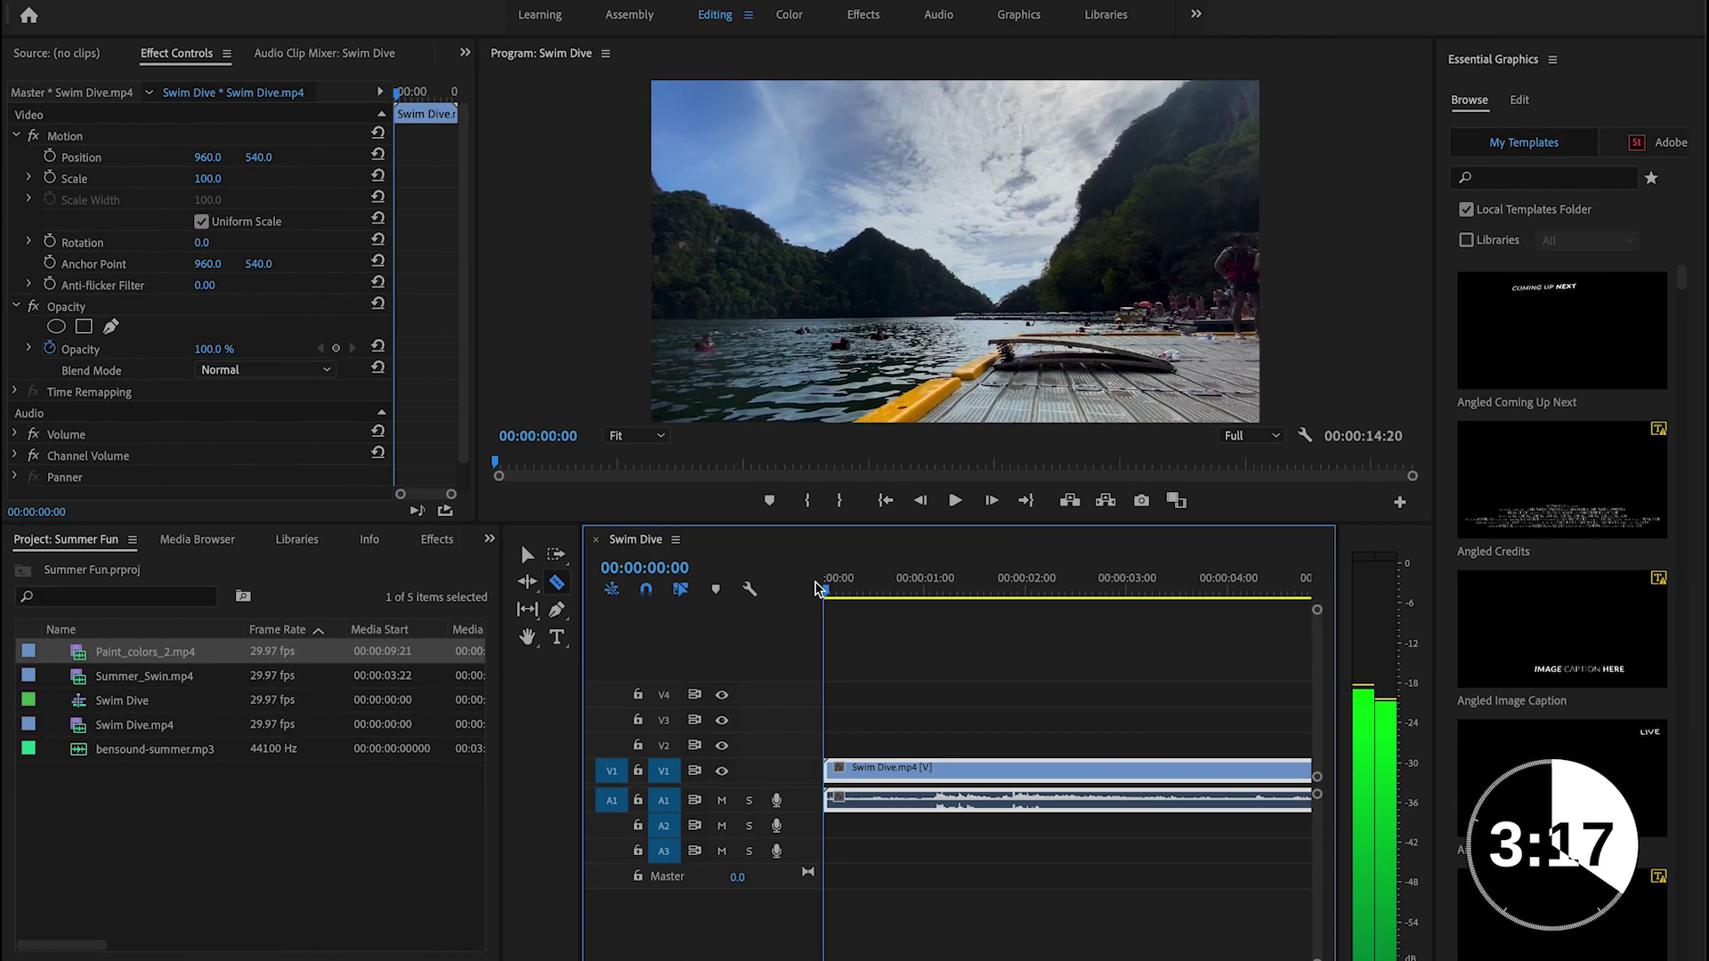
pyautogui.moveTo(819, 589); pyautogui.dragTo(879, 595)
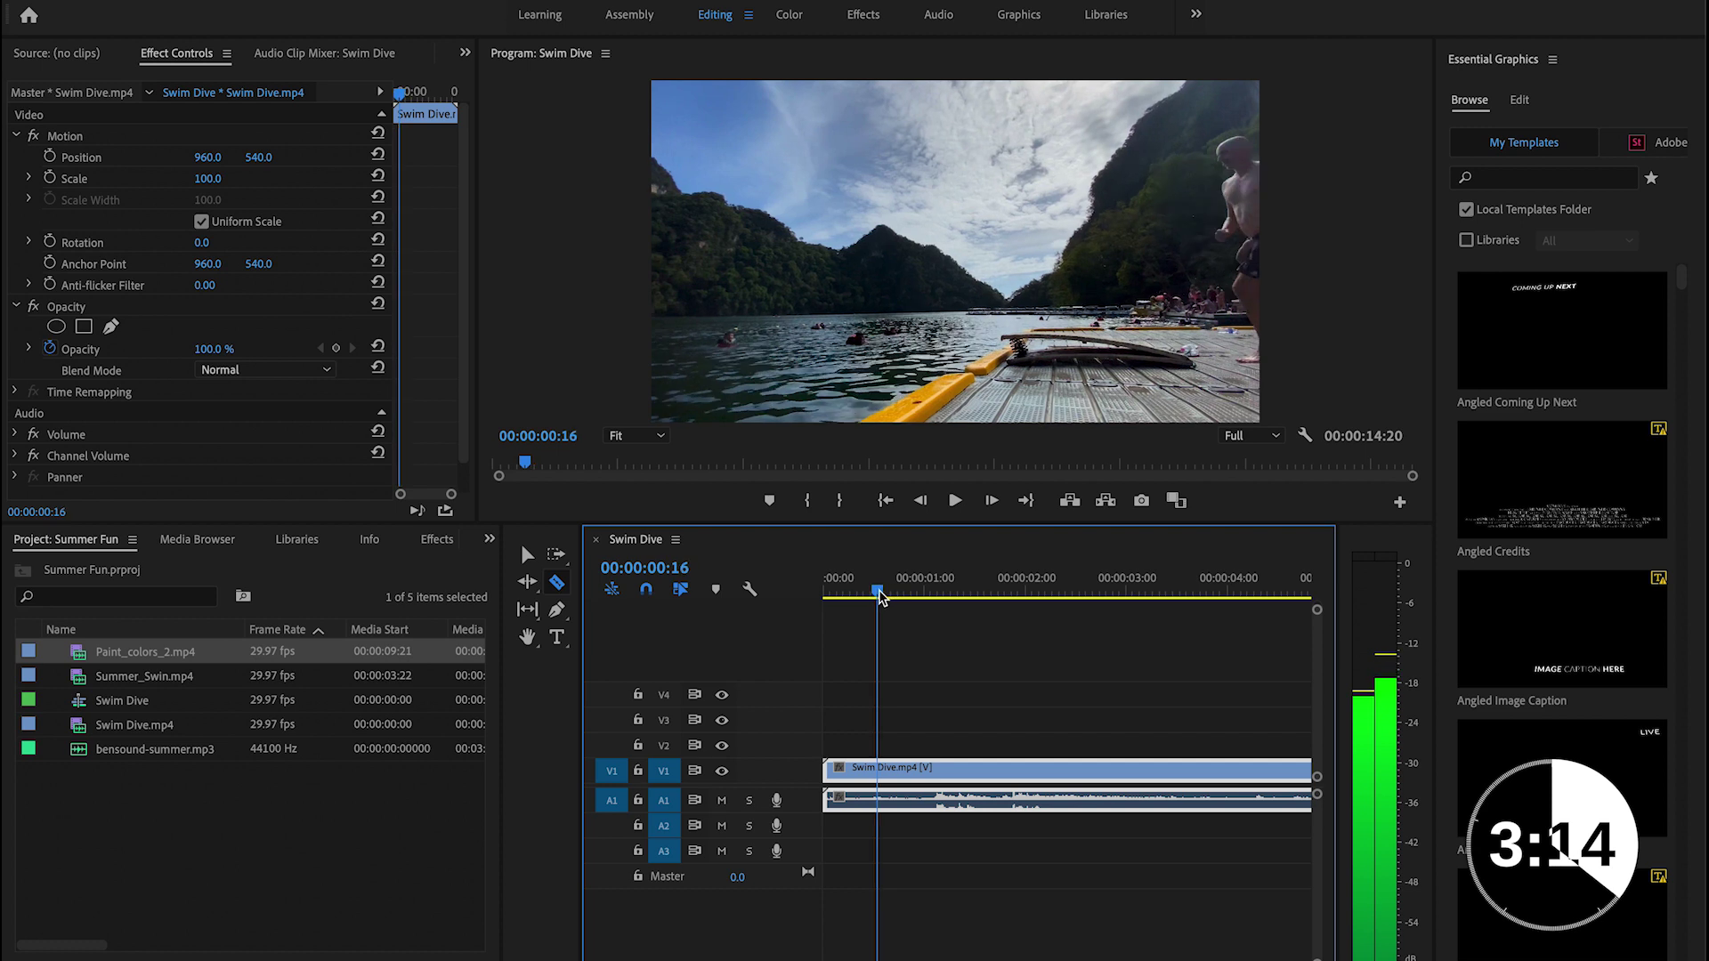
pyautogui.click(885, 771)
pyautogui.moveTo(893, 596); pyautogui.dragTo(936, 595)
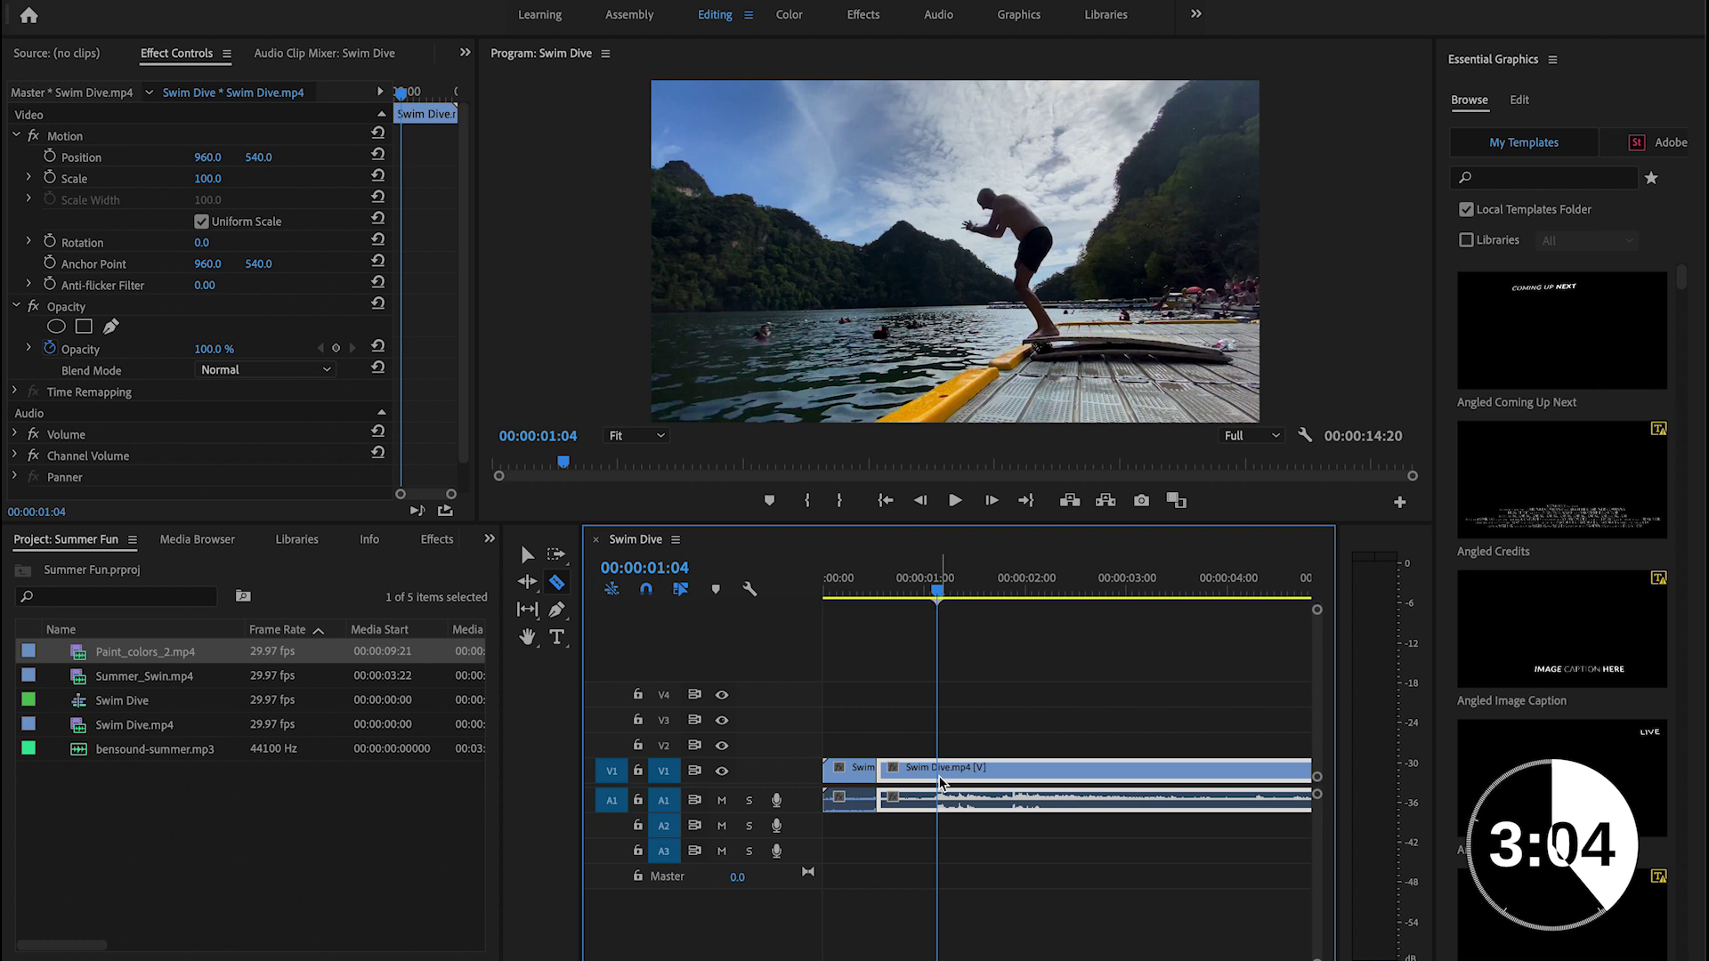
pyautogui.click(941, 781)
# Step: Cut the clip where the diver enters the water and at 00:00:03:02, then zoom out
pyautogui.moveTo(939, 595); pyautogui.dragTo(1013, 608)
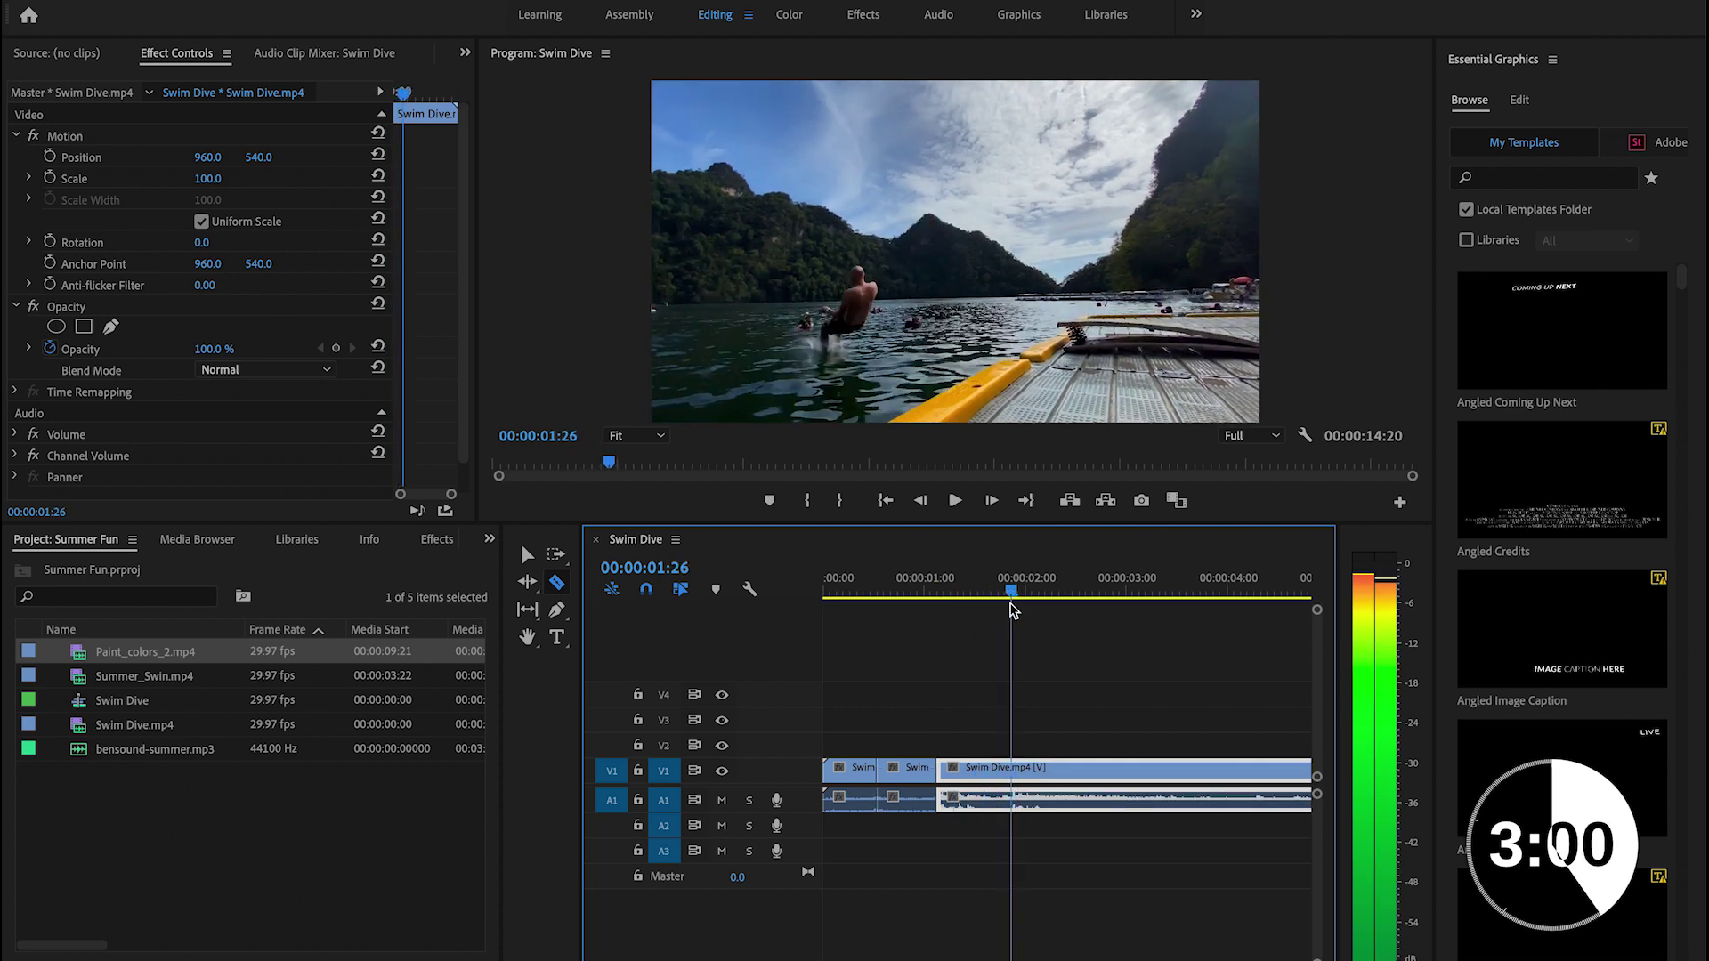
pyautogui.click(1016, 779)
pyautogui.moveTo(1013, 594); pyautogui.dragTo(1135, 619)
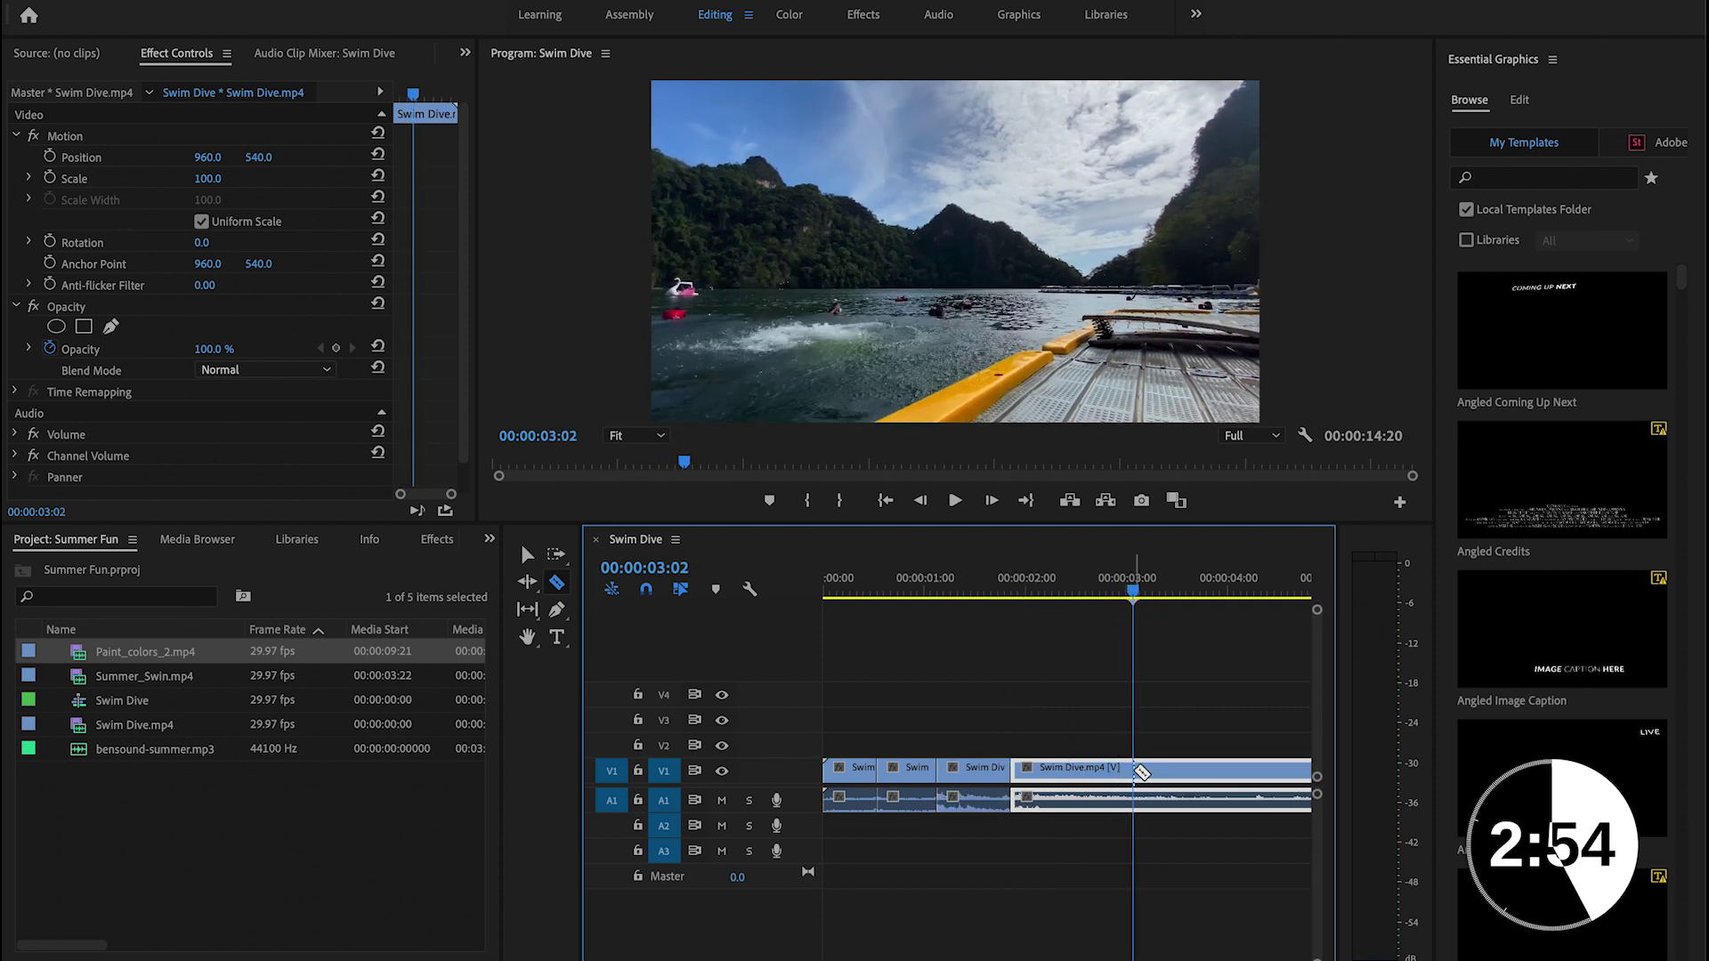
pyautogui.click(1140, 771)
pyautogui.press('-')
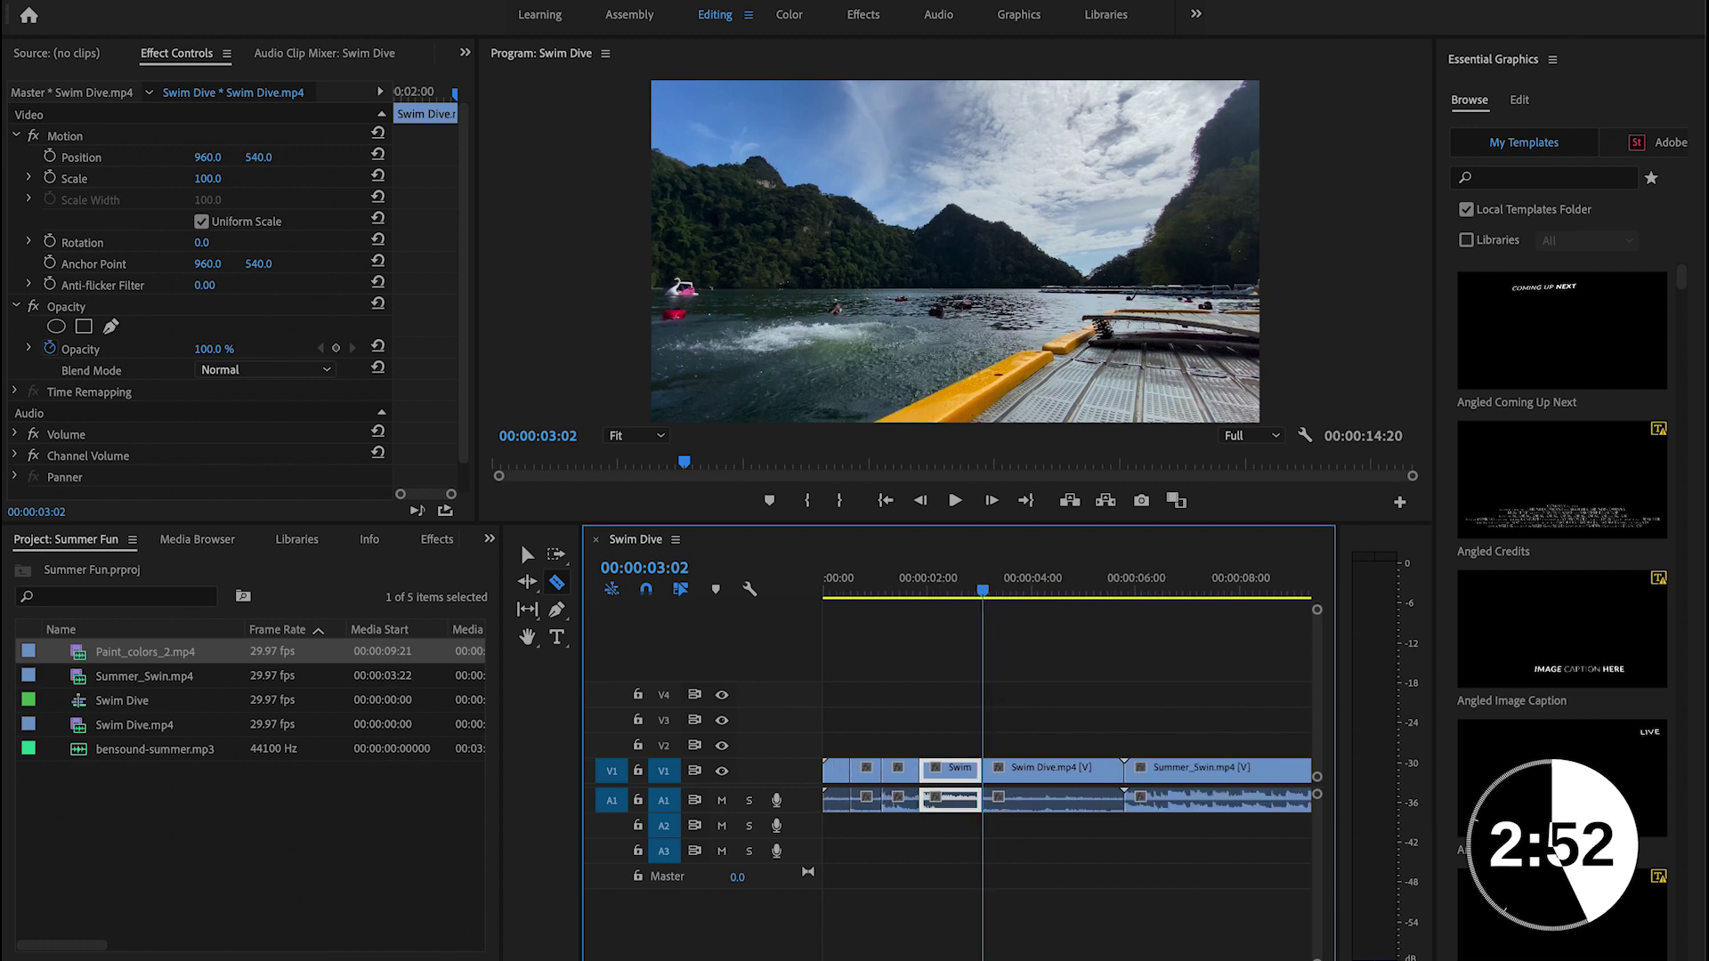
# Step: Delete the unwanted Swim Dive piece and shift the opening clips to the sequence start
pyautogui.click(527, 555)
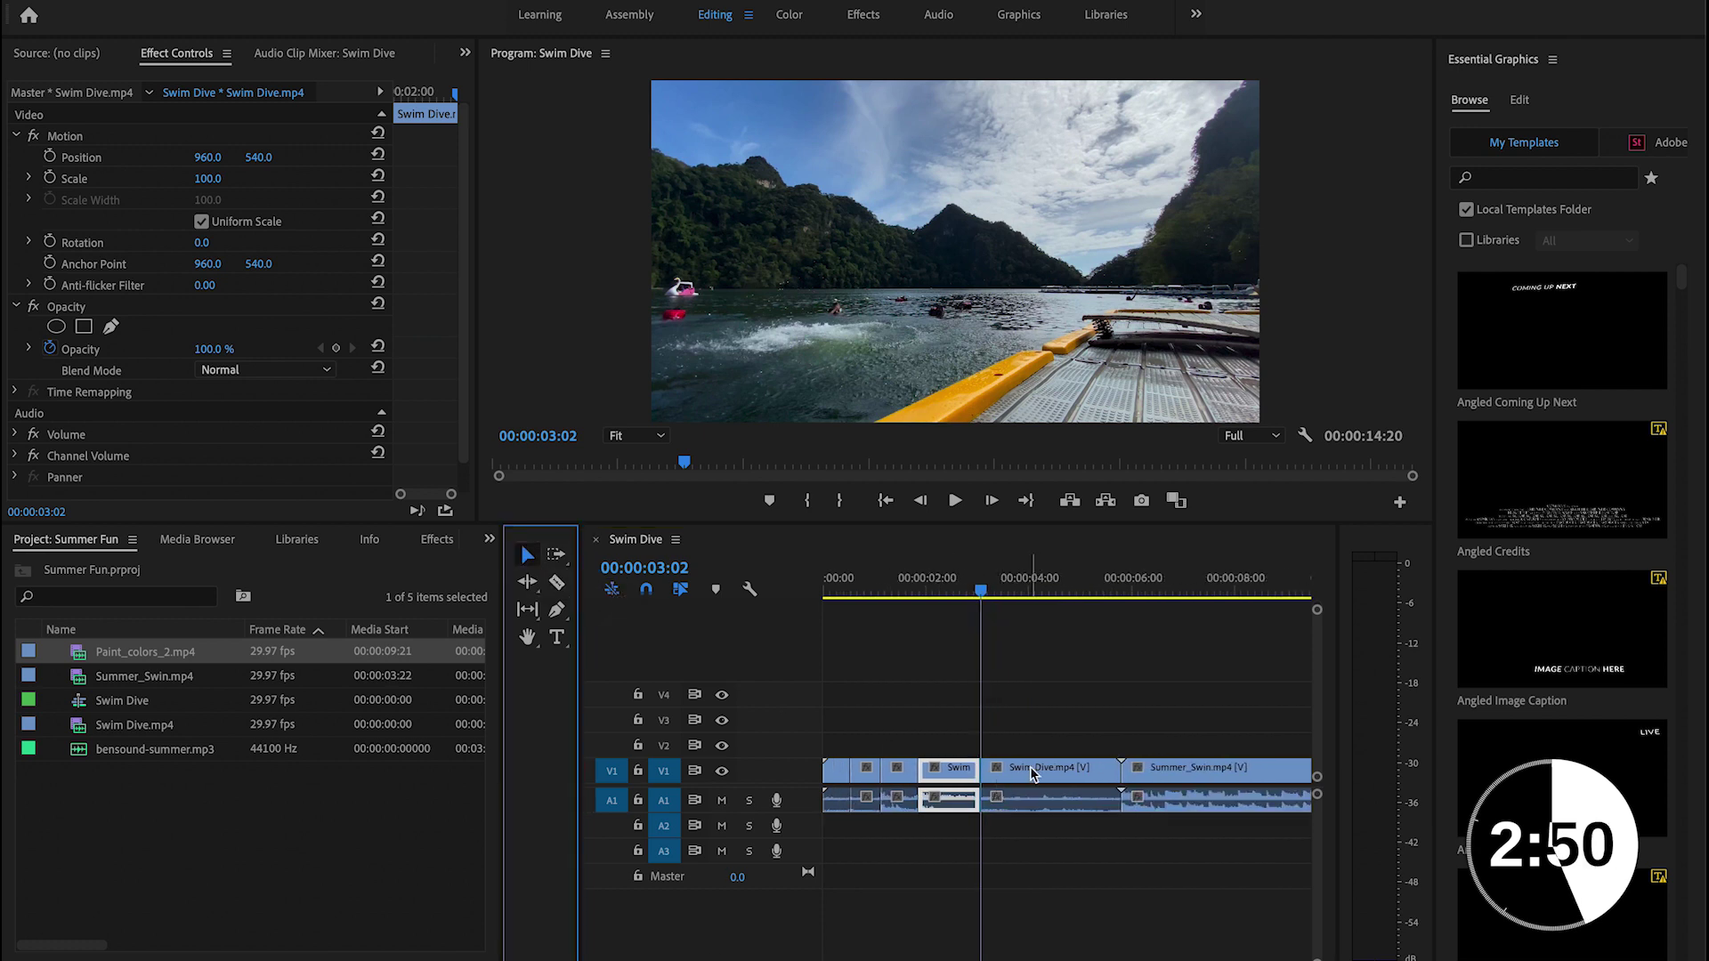
pyautogui.click(1030, 767)
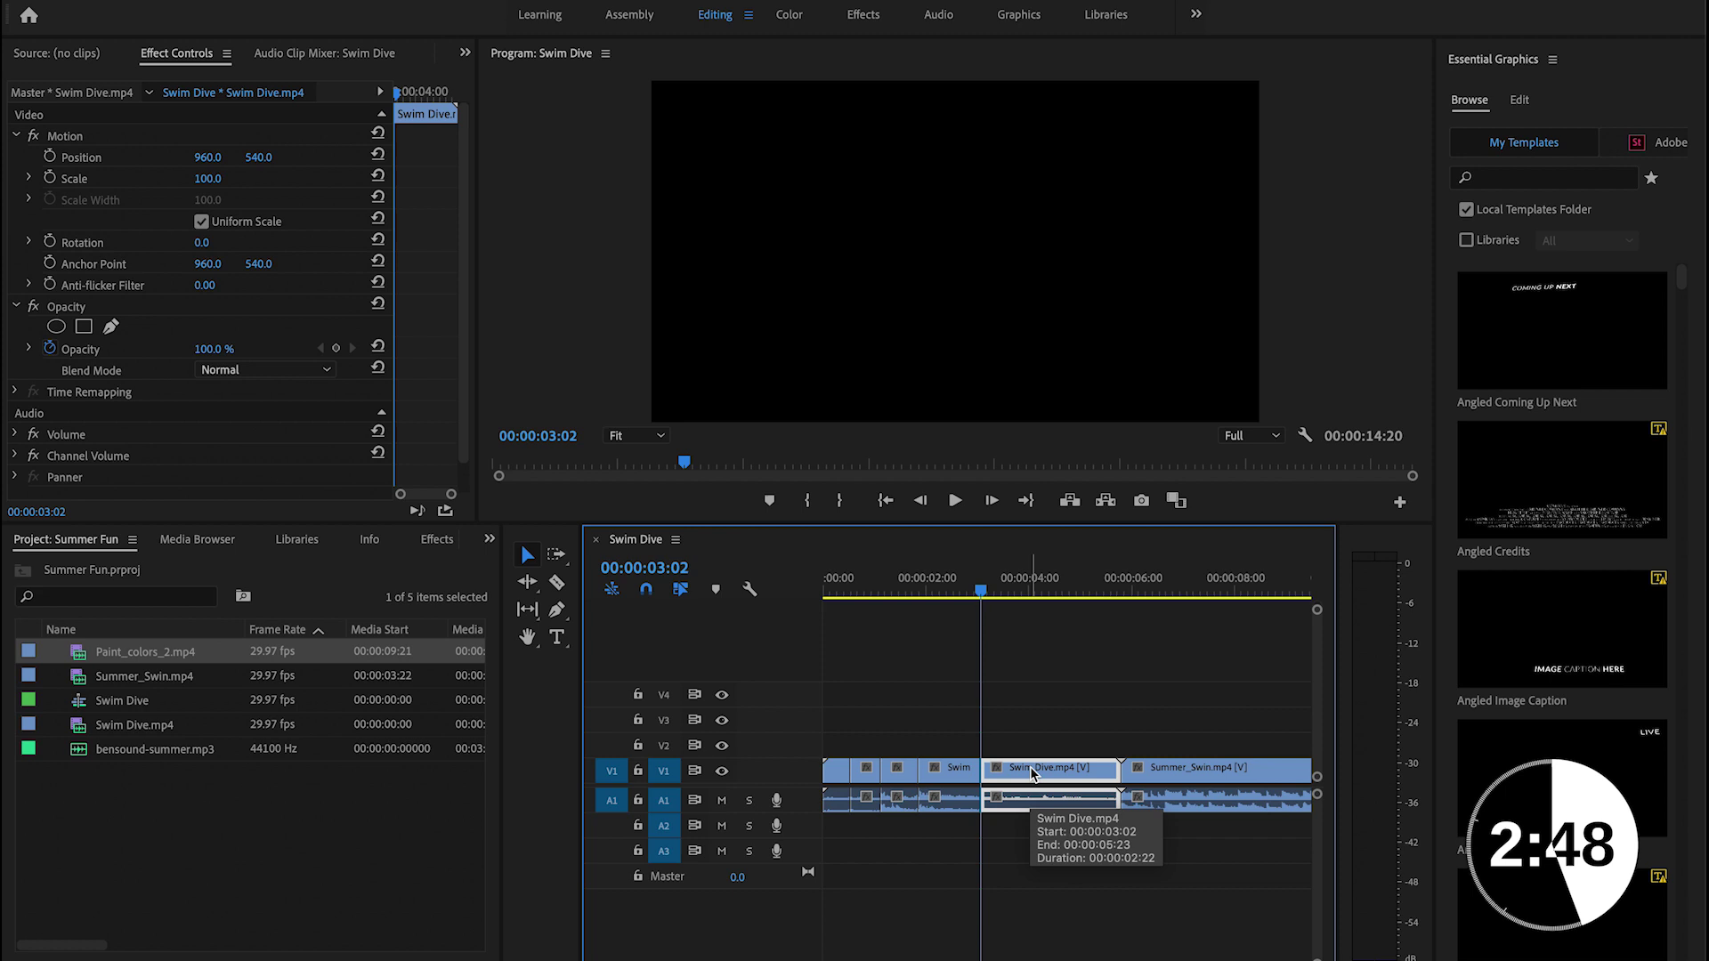
pyautogui.press('Delete')
pyautogui.moveTo(826, 768); pyautogui.dragTo(887, 783)
# Step: Slide Summer_Swim left to close the gap, then fit the whole sequence in the timeline
pyautogui.click(833, 583)
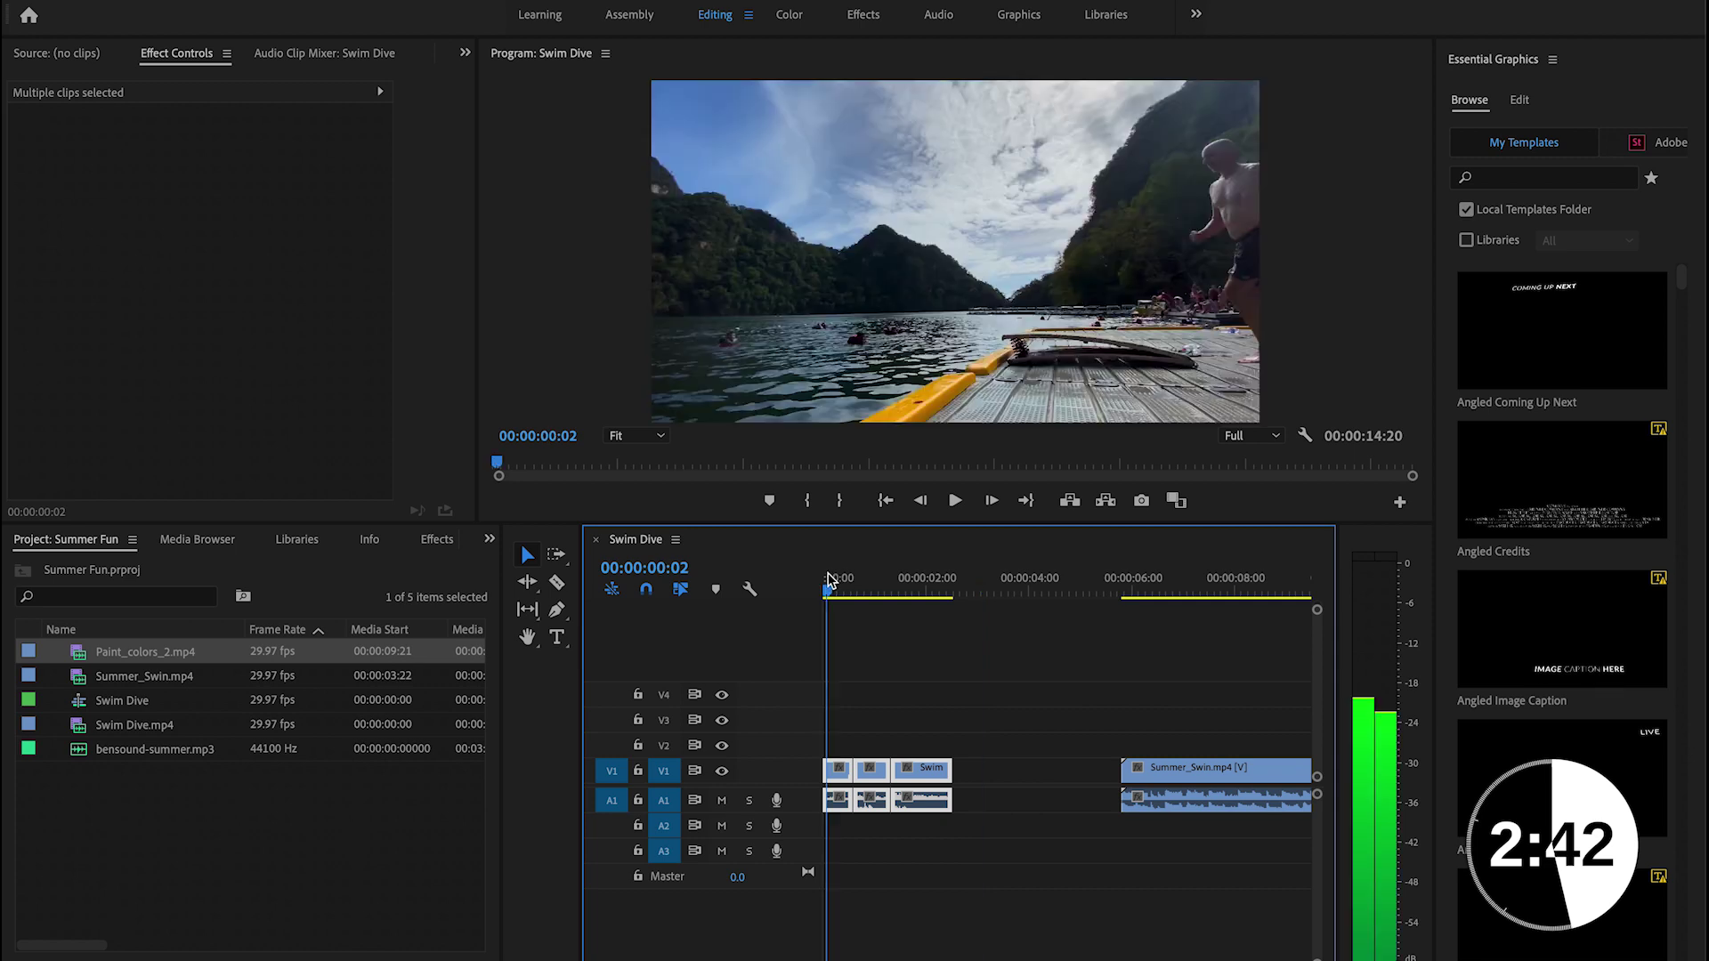
pyautogui.click(866, 583)
pyautogui.moveTo(915, 583)
pyautogui.mouseDown()
pyautogui.moveTo(993, 583)
pyautogui.moveTo(891, 583)
pyautogui.mouseUp()
pyautogui.click(1020, 767)
pyautogui.moveTo(1198, 773); pyautogui.dragTo(1028, 782)
pyautogui.press('-')
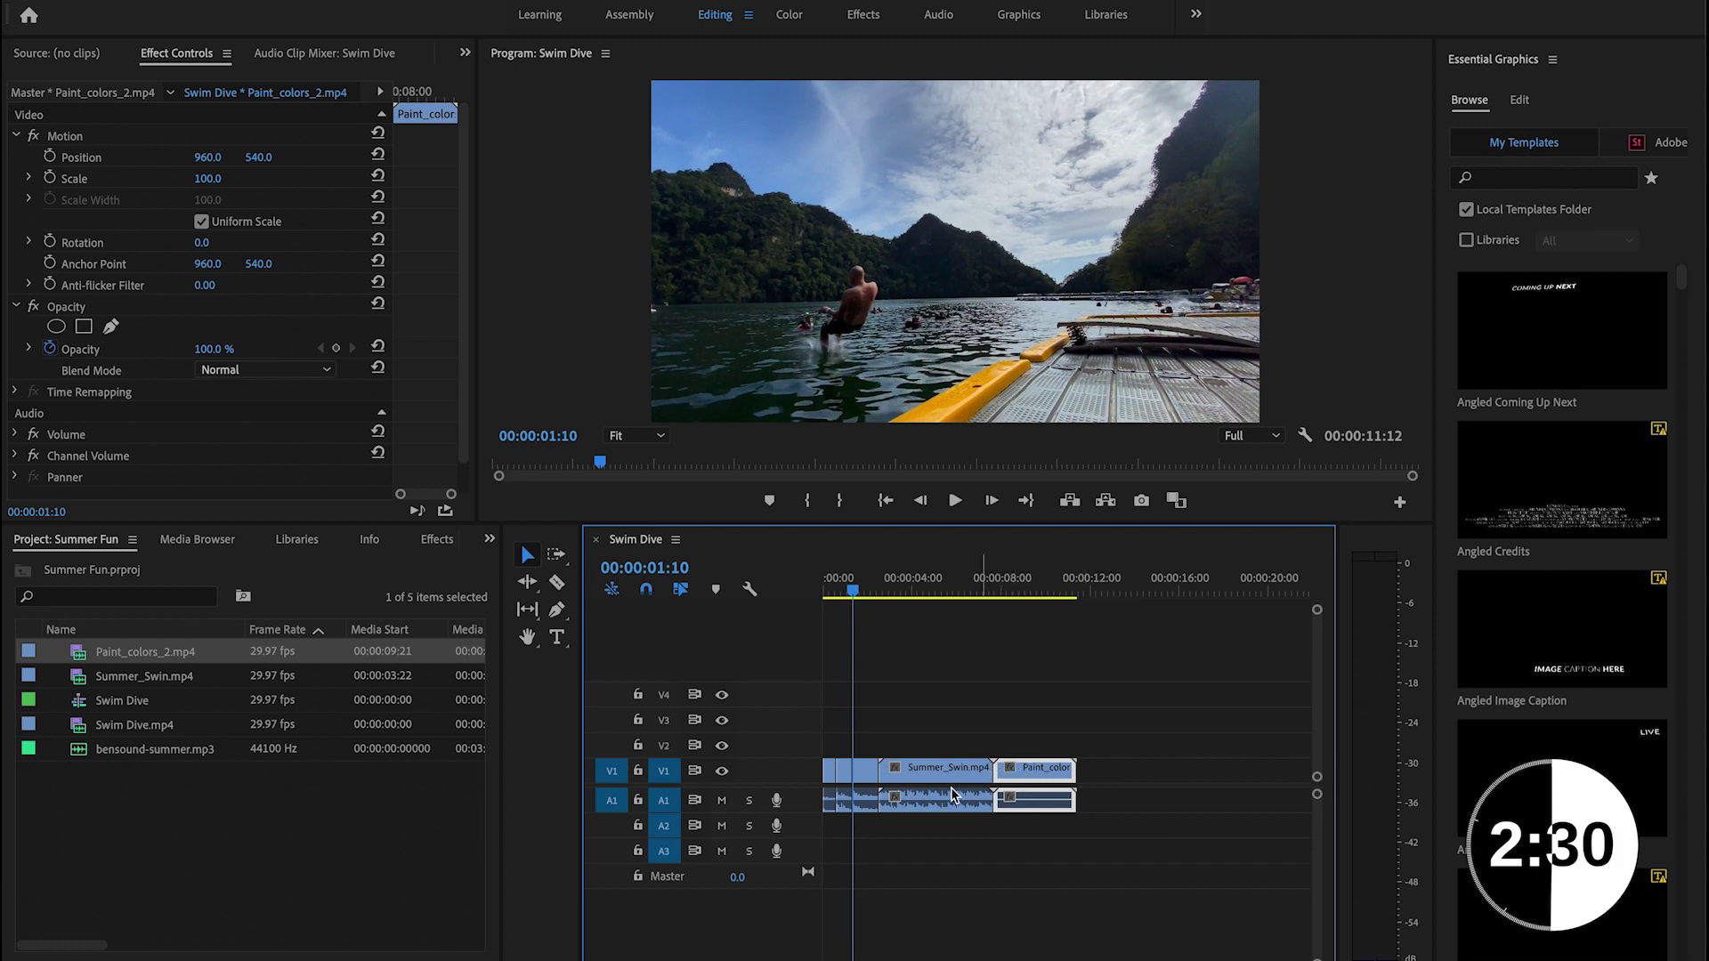
pyautogui.press('\\')
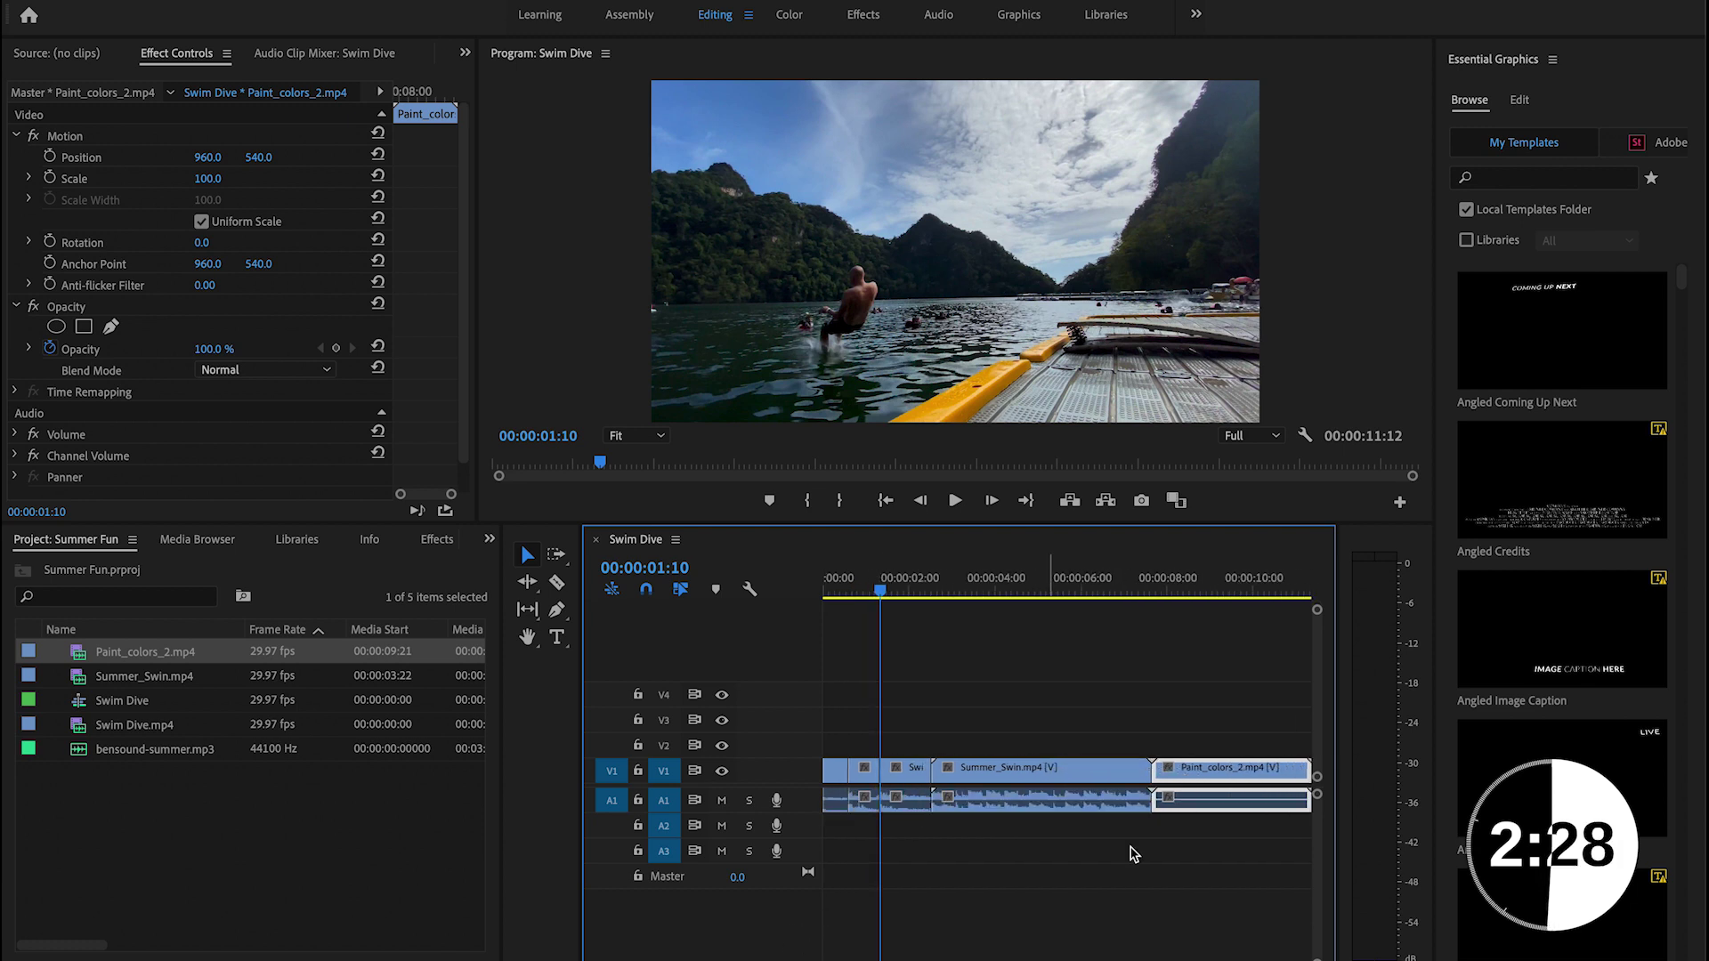
pyautogui.moveTo(914, 715); pyautogui.dragTo(1103, 771)
# Step: Rate-stretch the opening Swim Dive clip to 20.75% so it fills the gap
pyautogui.click(532, 610)
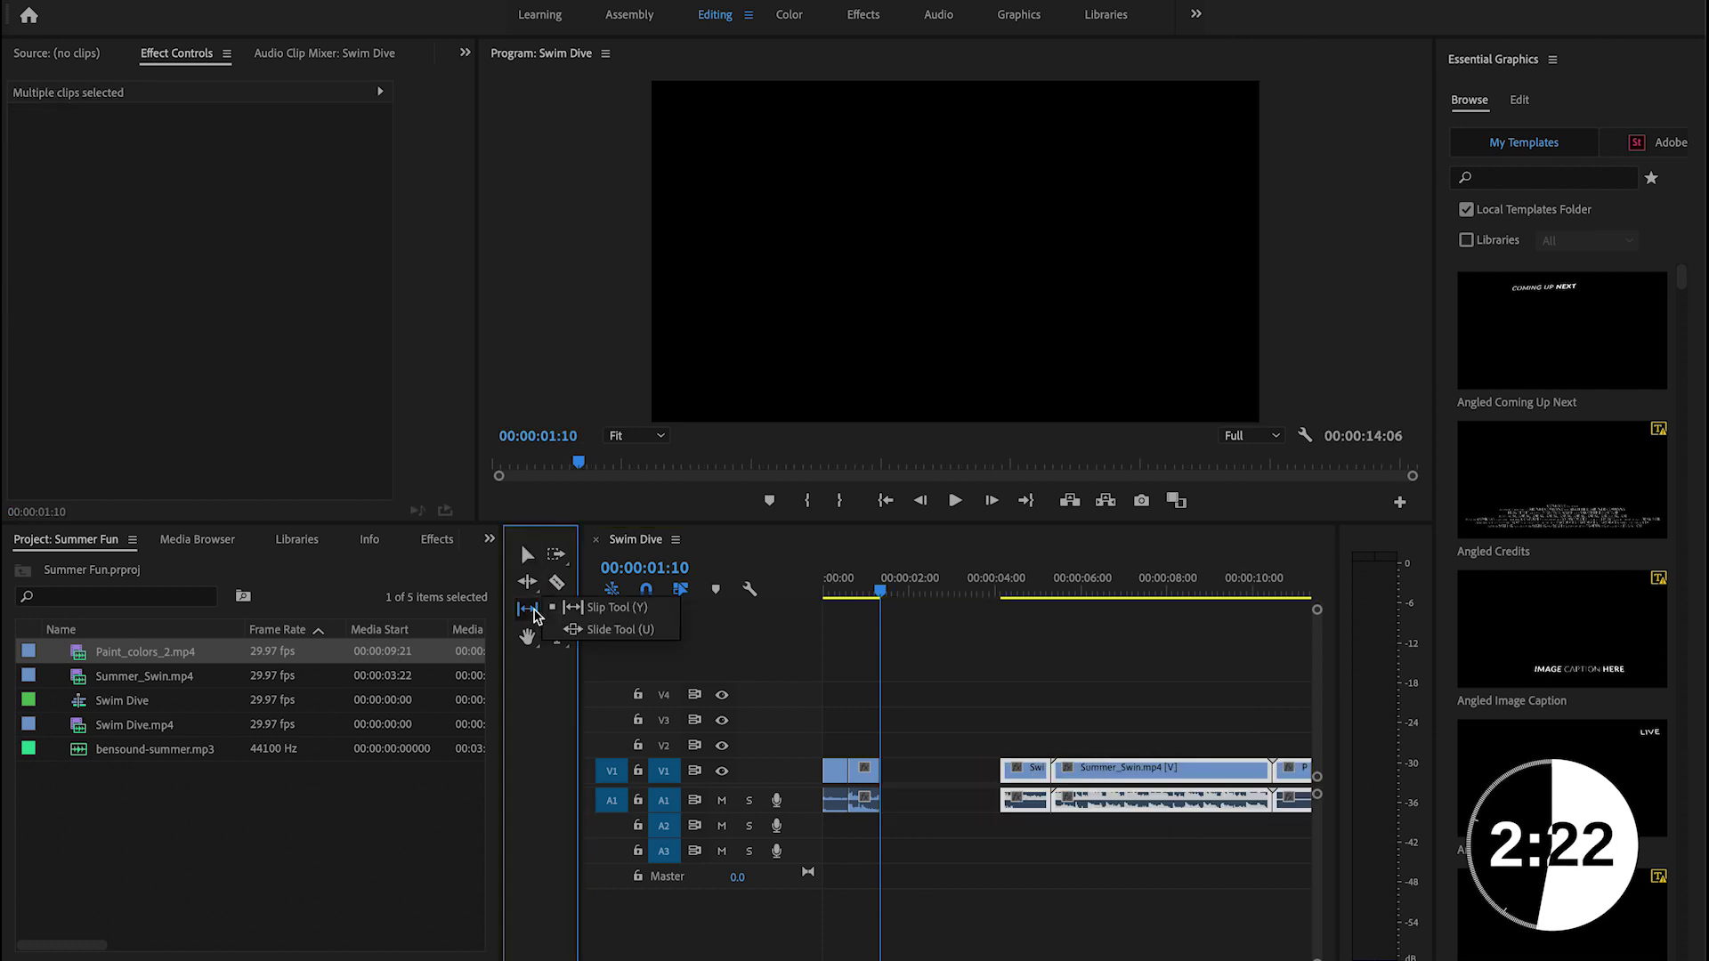
pyautogui.click(527, 581)
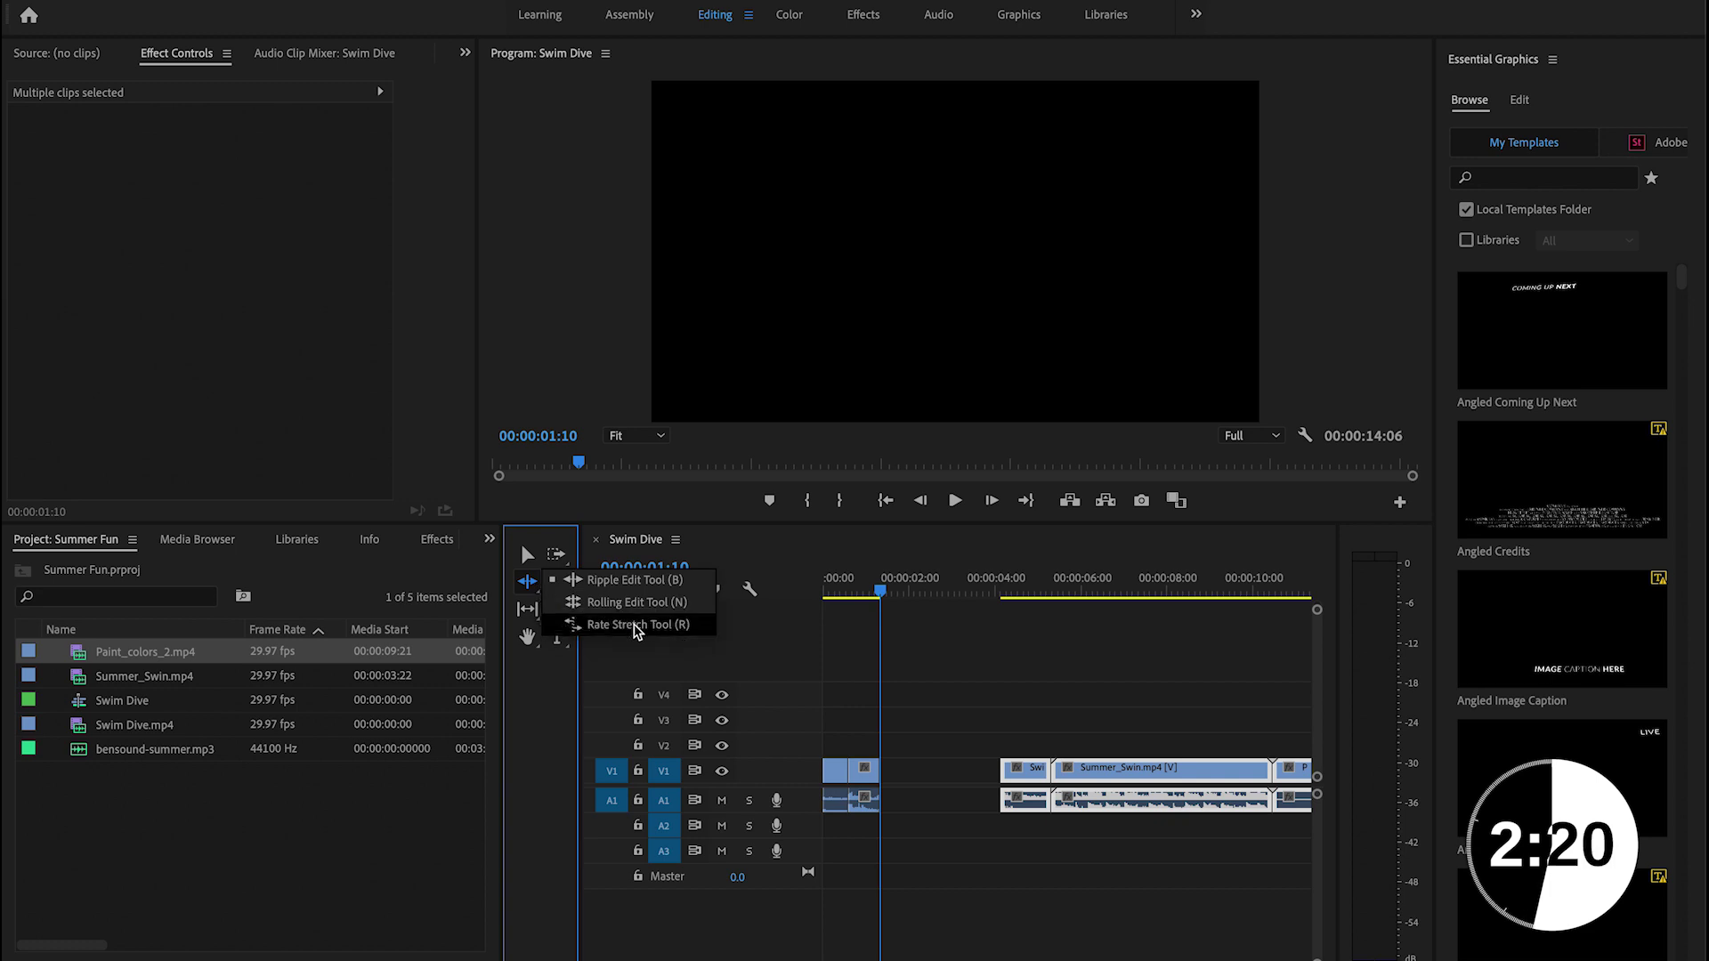
pyautogui.click(636, 626)
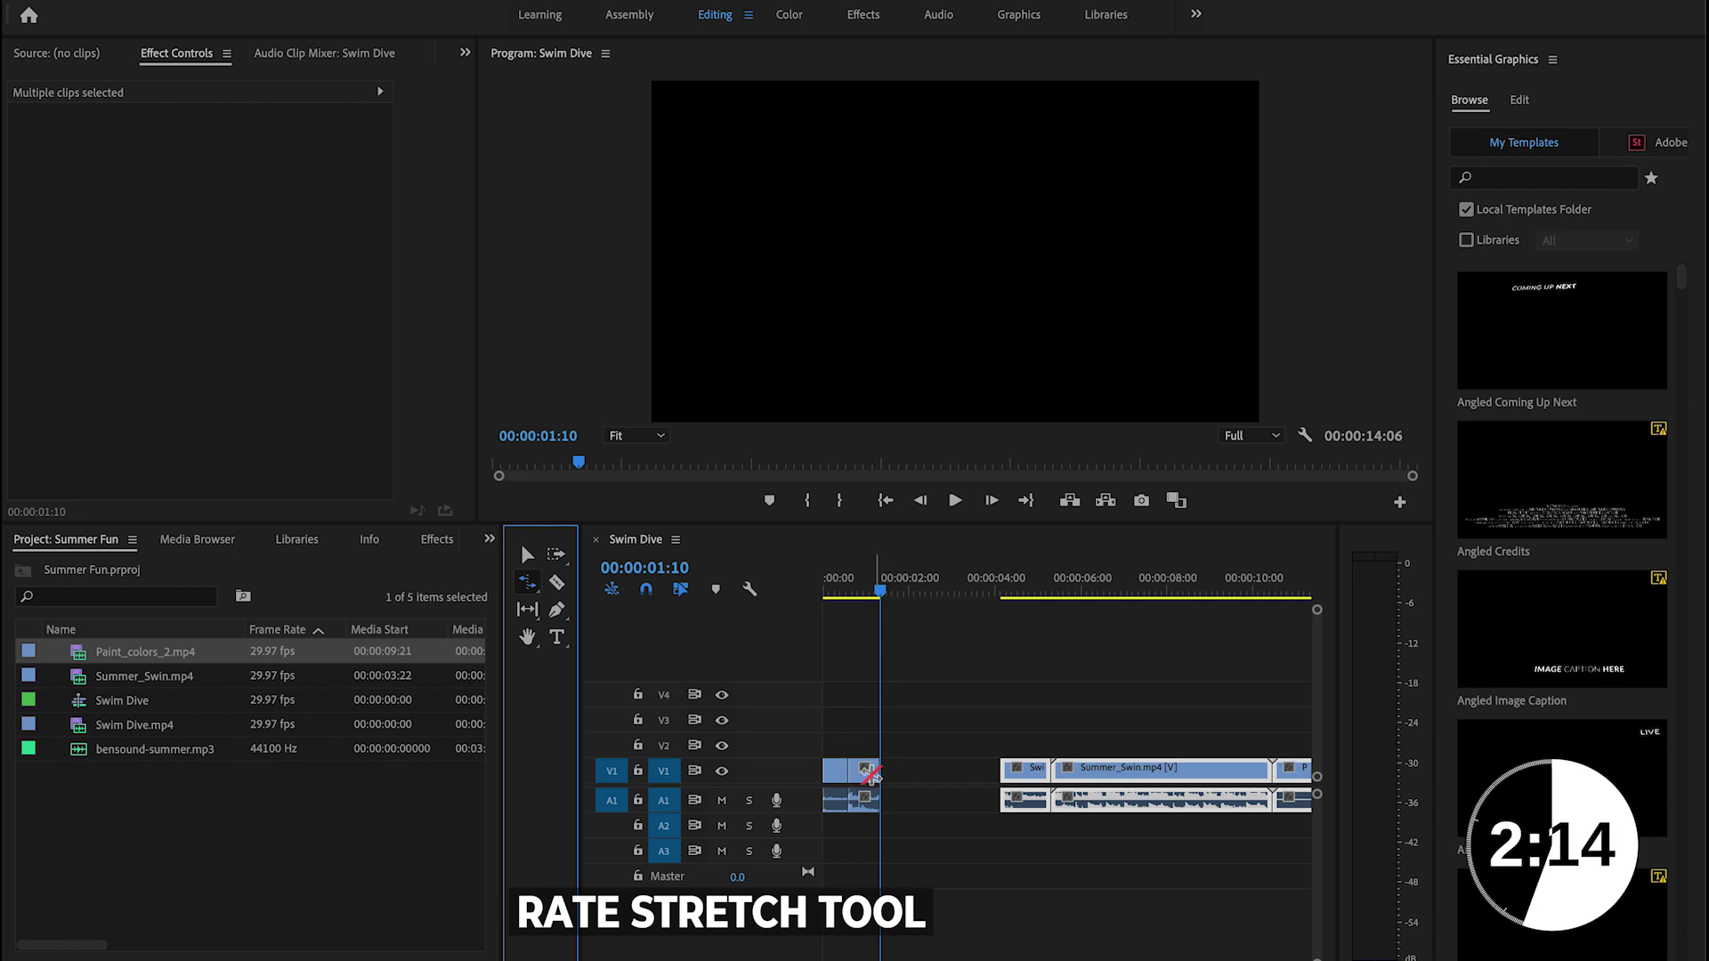
pyautogui.moveTo(872, 774); pyautogui.dragTo(995, 759)
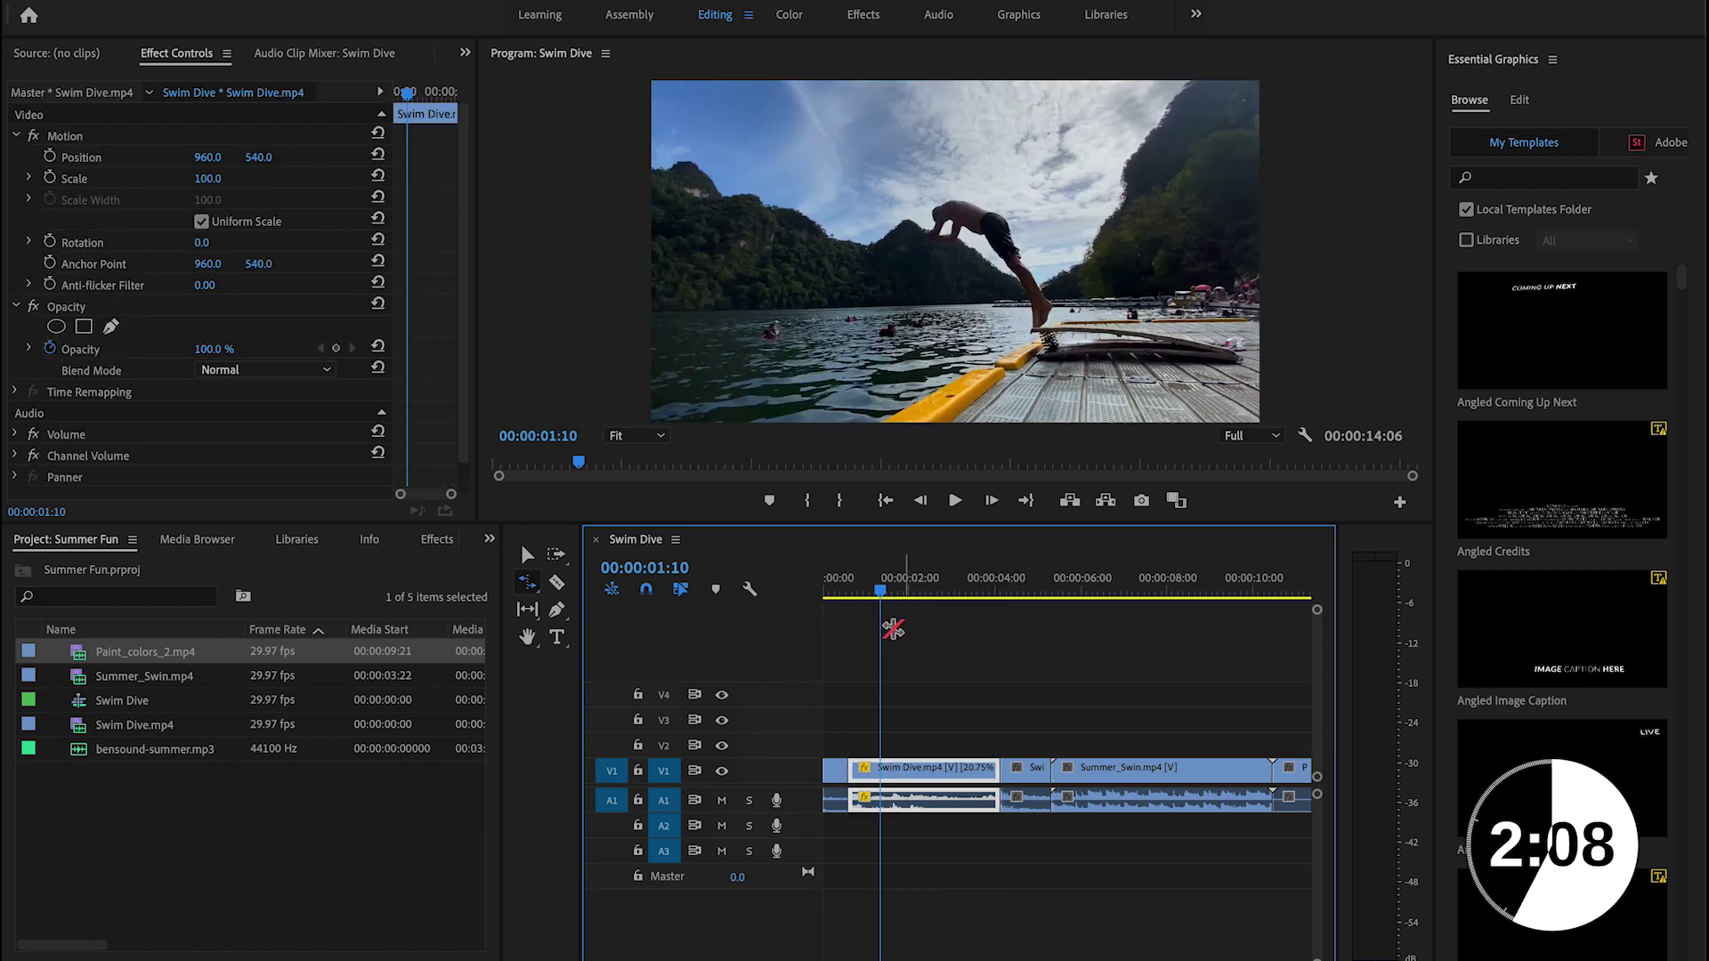
# Step: Play back the slowed dive, then park the playhead at 00:00:08:04 in the underwater clip
pyautogui.click(846, 589)
pyautogui.press('space')
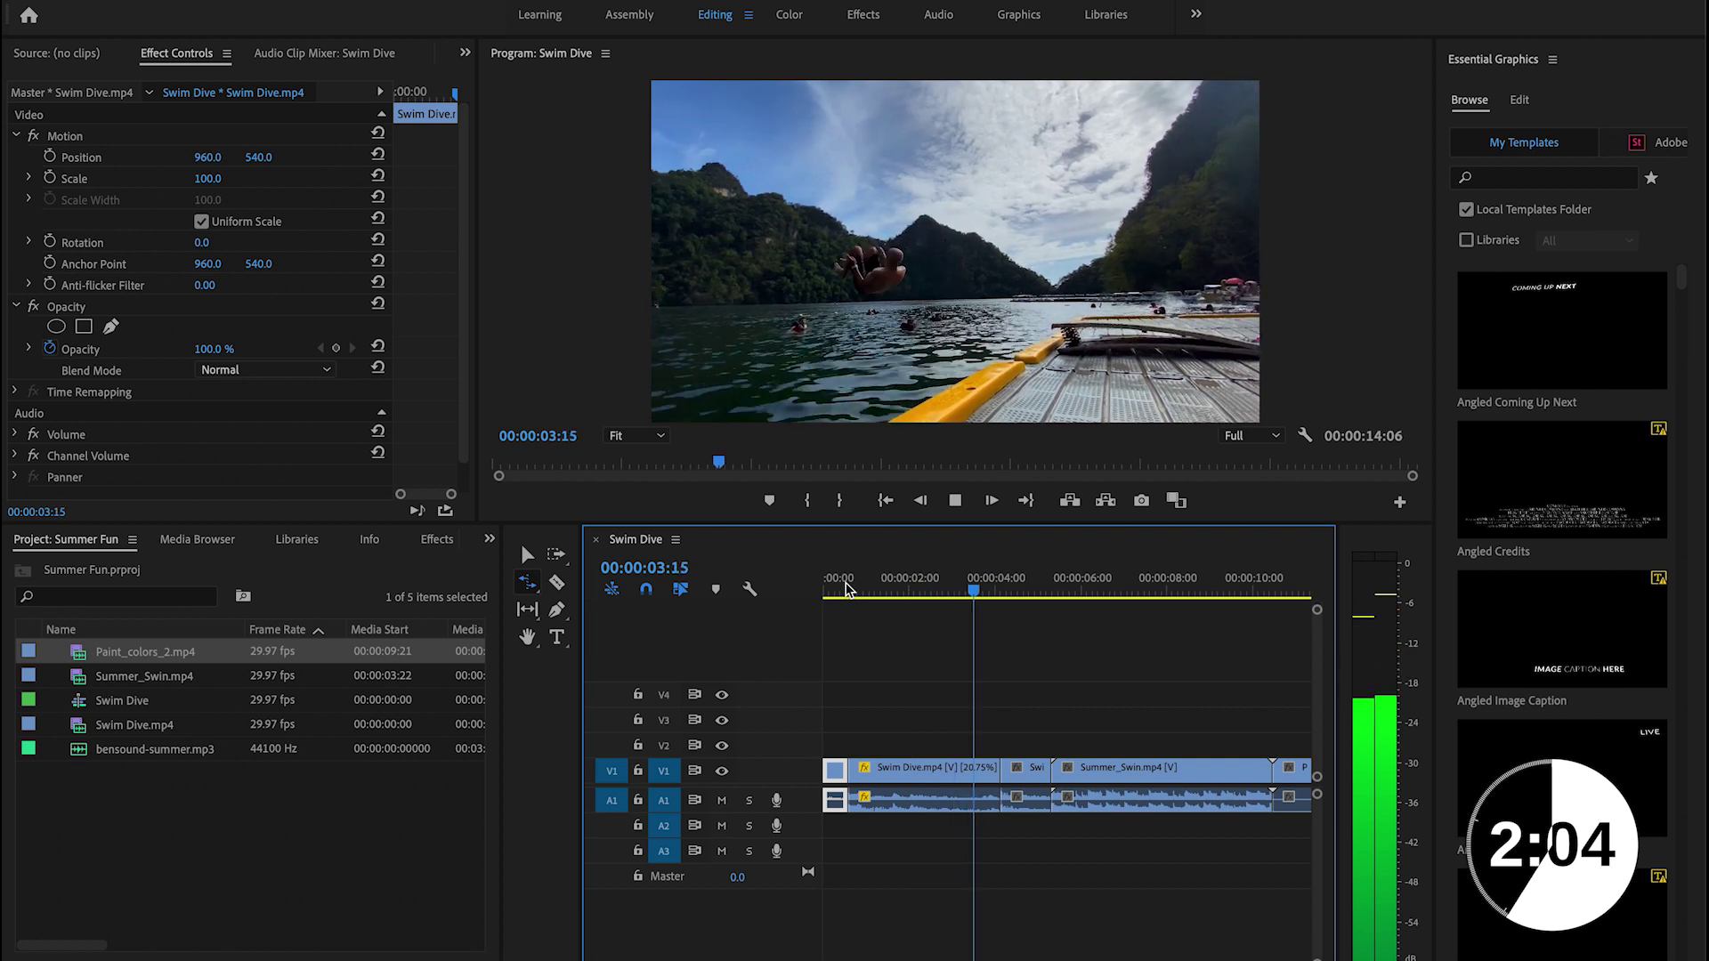
pyautogui.press('space')
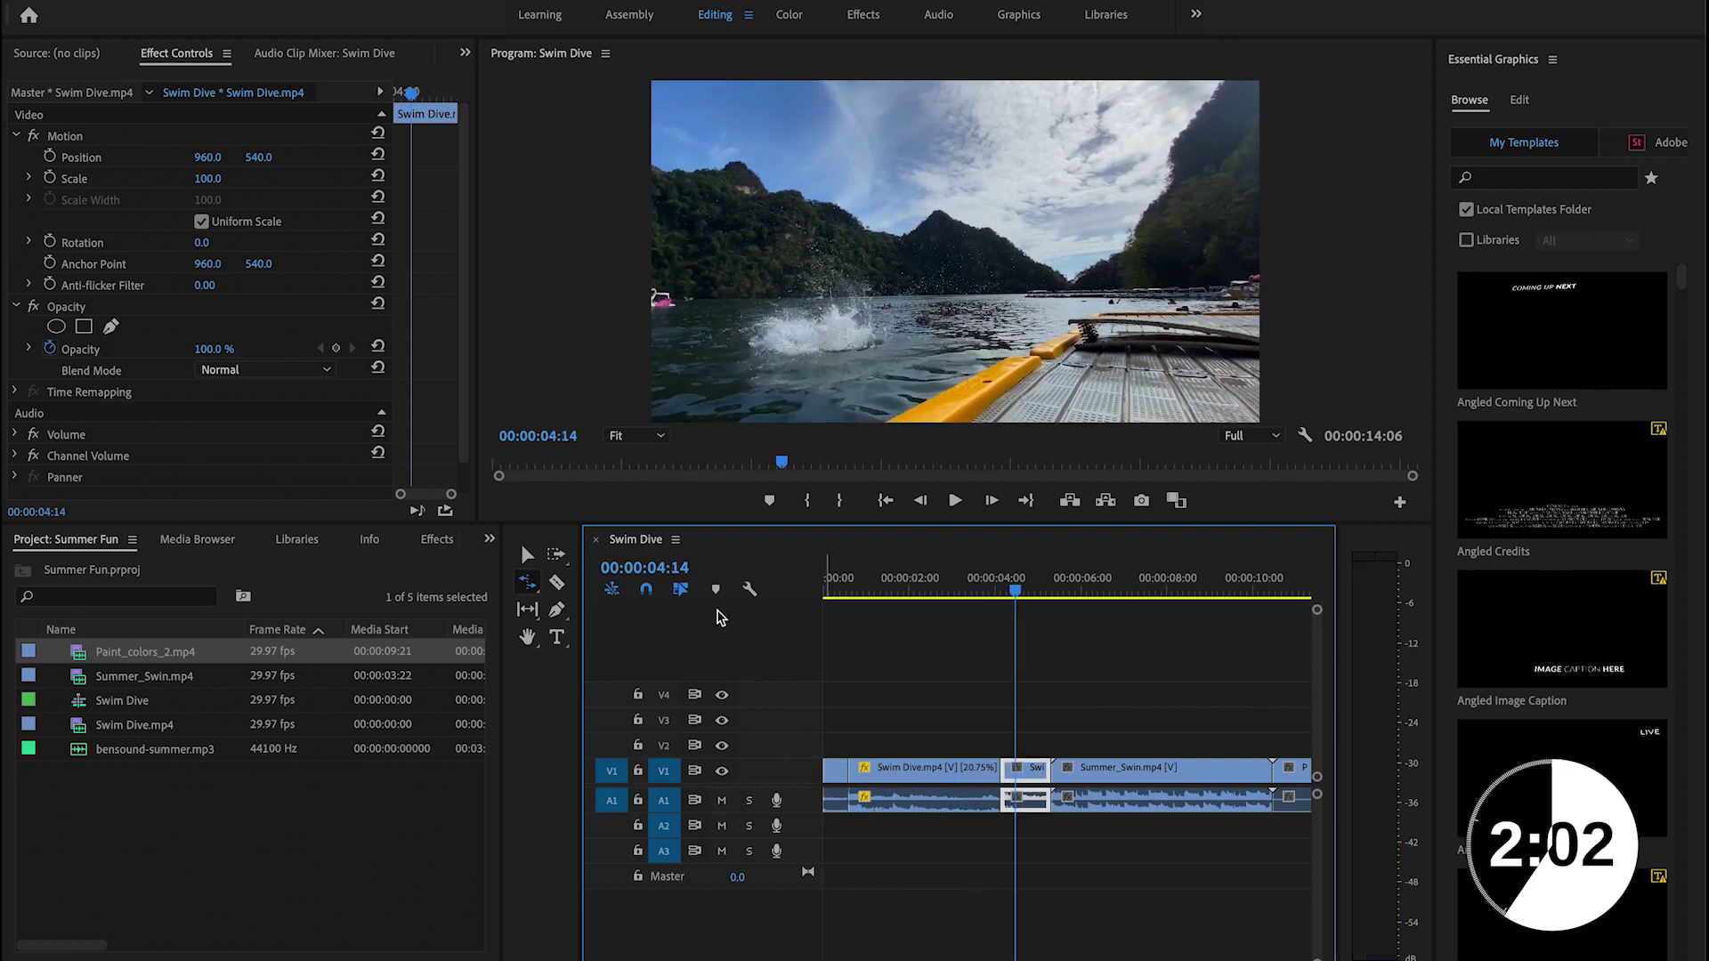
pyautogui.click(527, 557)
pyautogui.press('-')
pyautogui.moveTo(988, 581); pyautogui.dragTo(1000, 581)
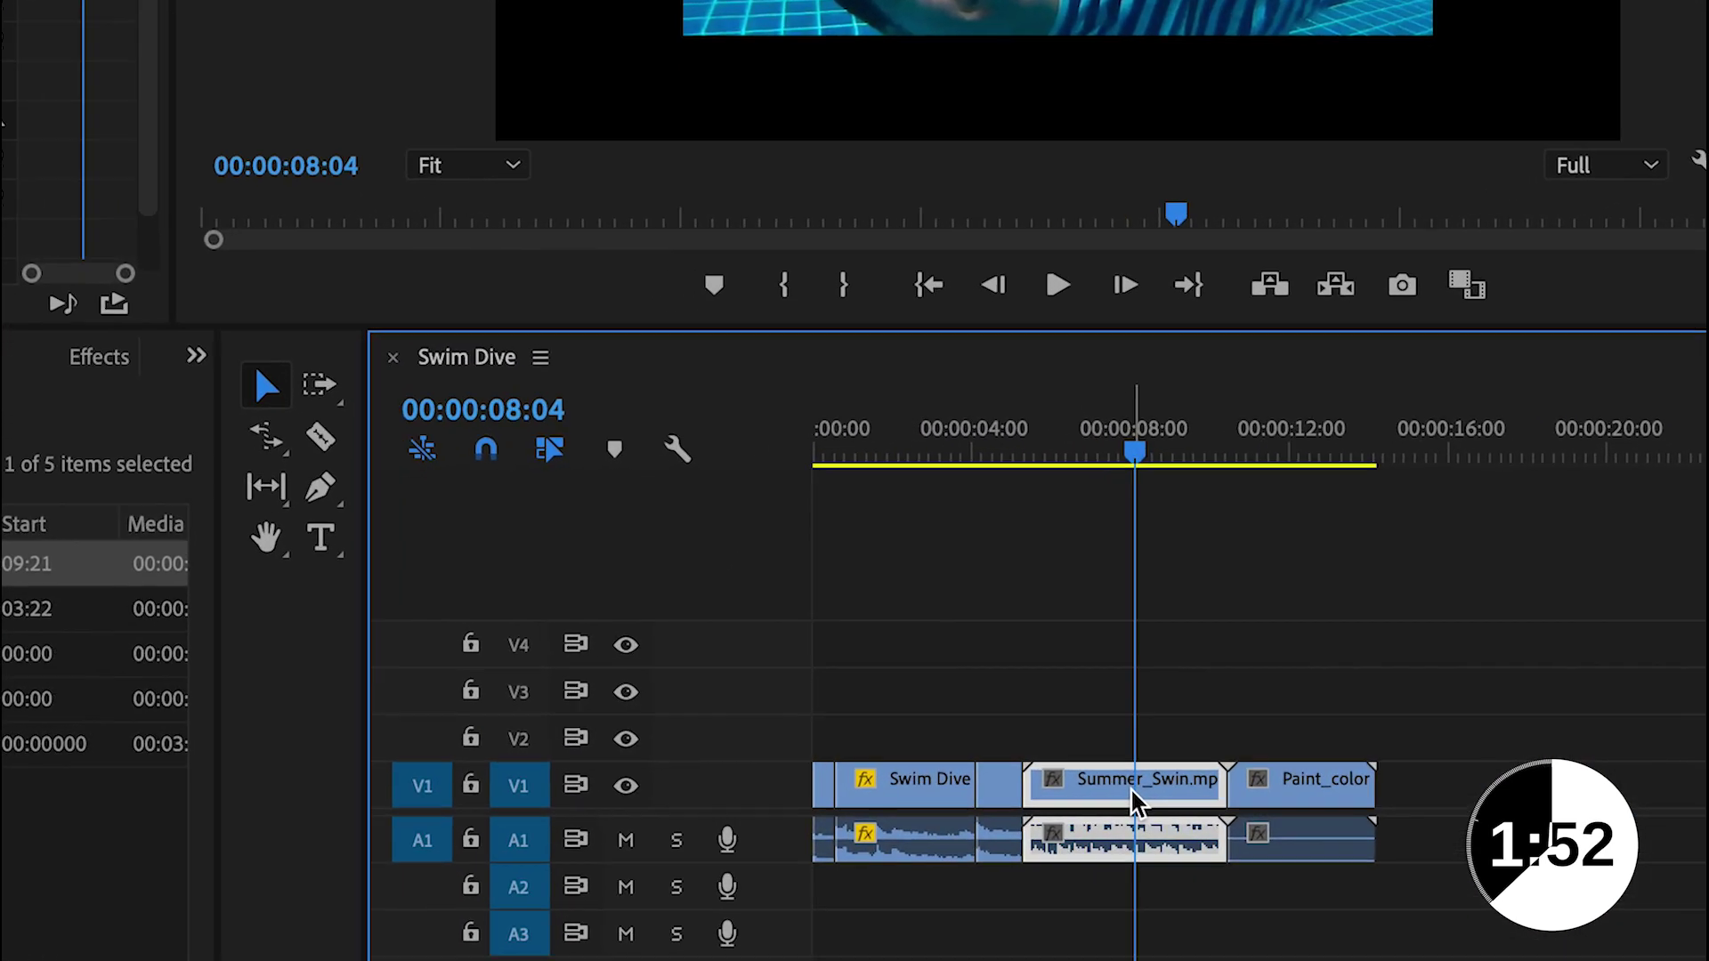
# Step: Apply Scale to Frame Size to the underwater Summer_Swin clip
pyautogui.scroll(-5, 1137, 802)
pyautogui.rightClick(910, 781)
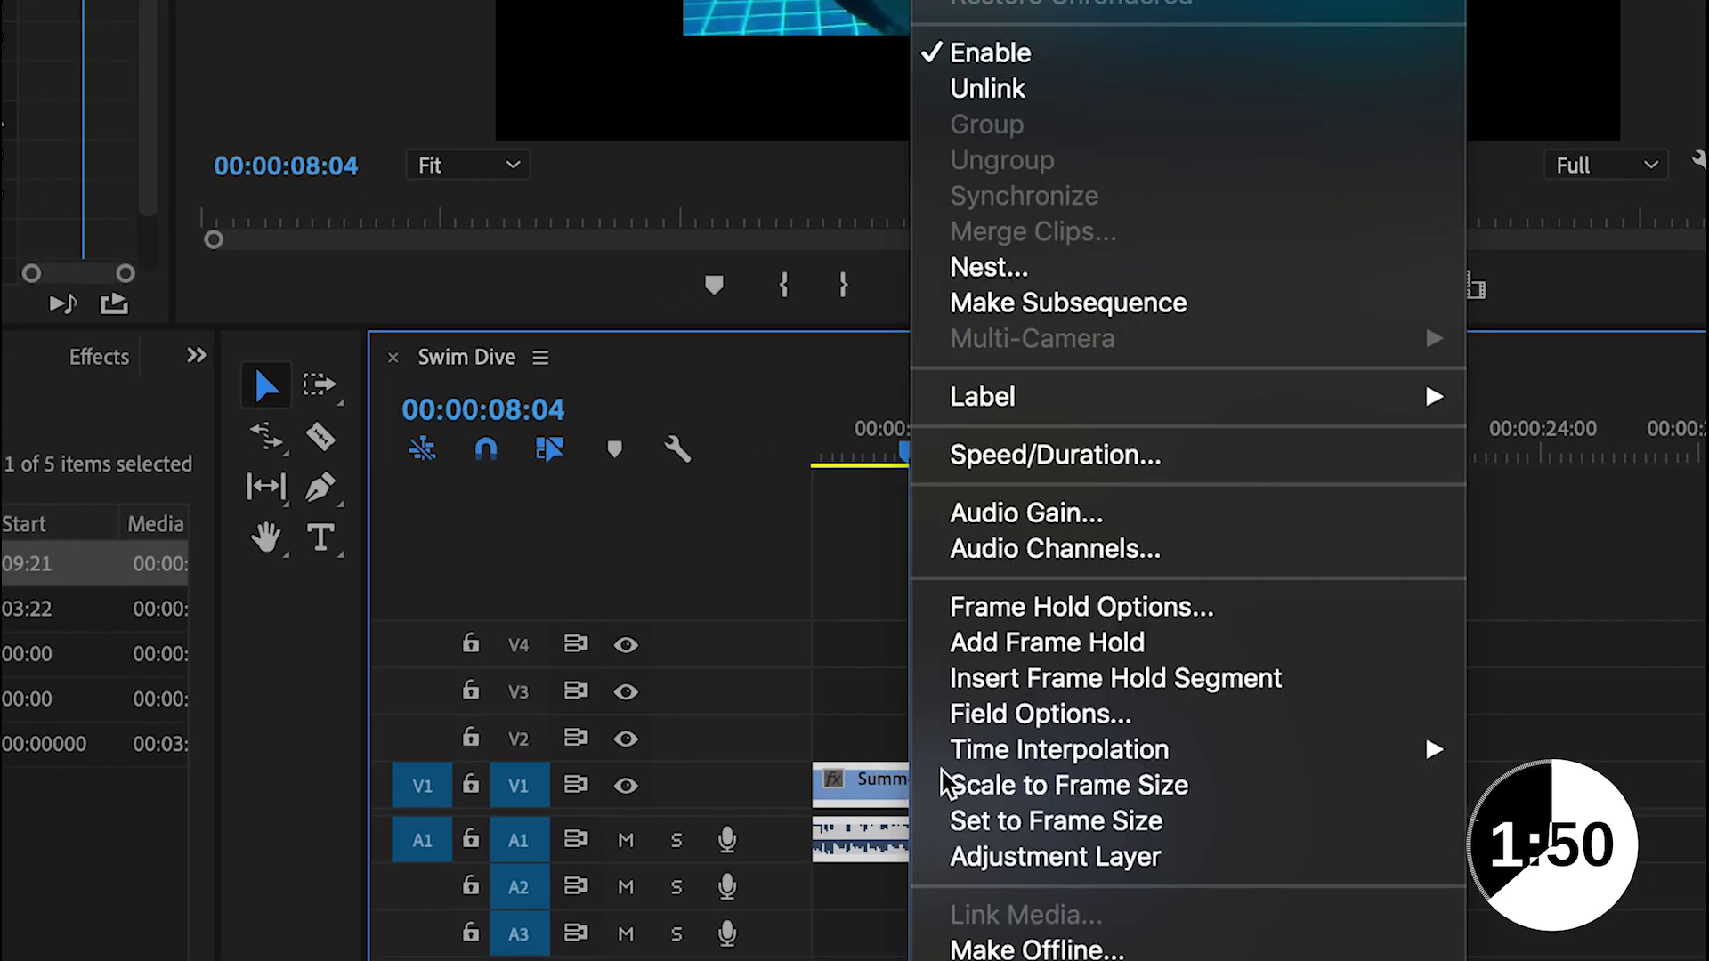
pyautogui.click(957, 785)
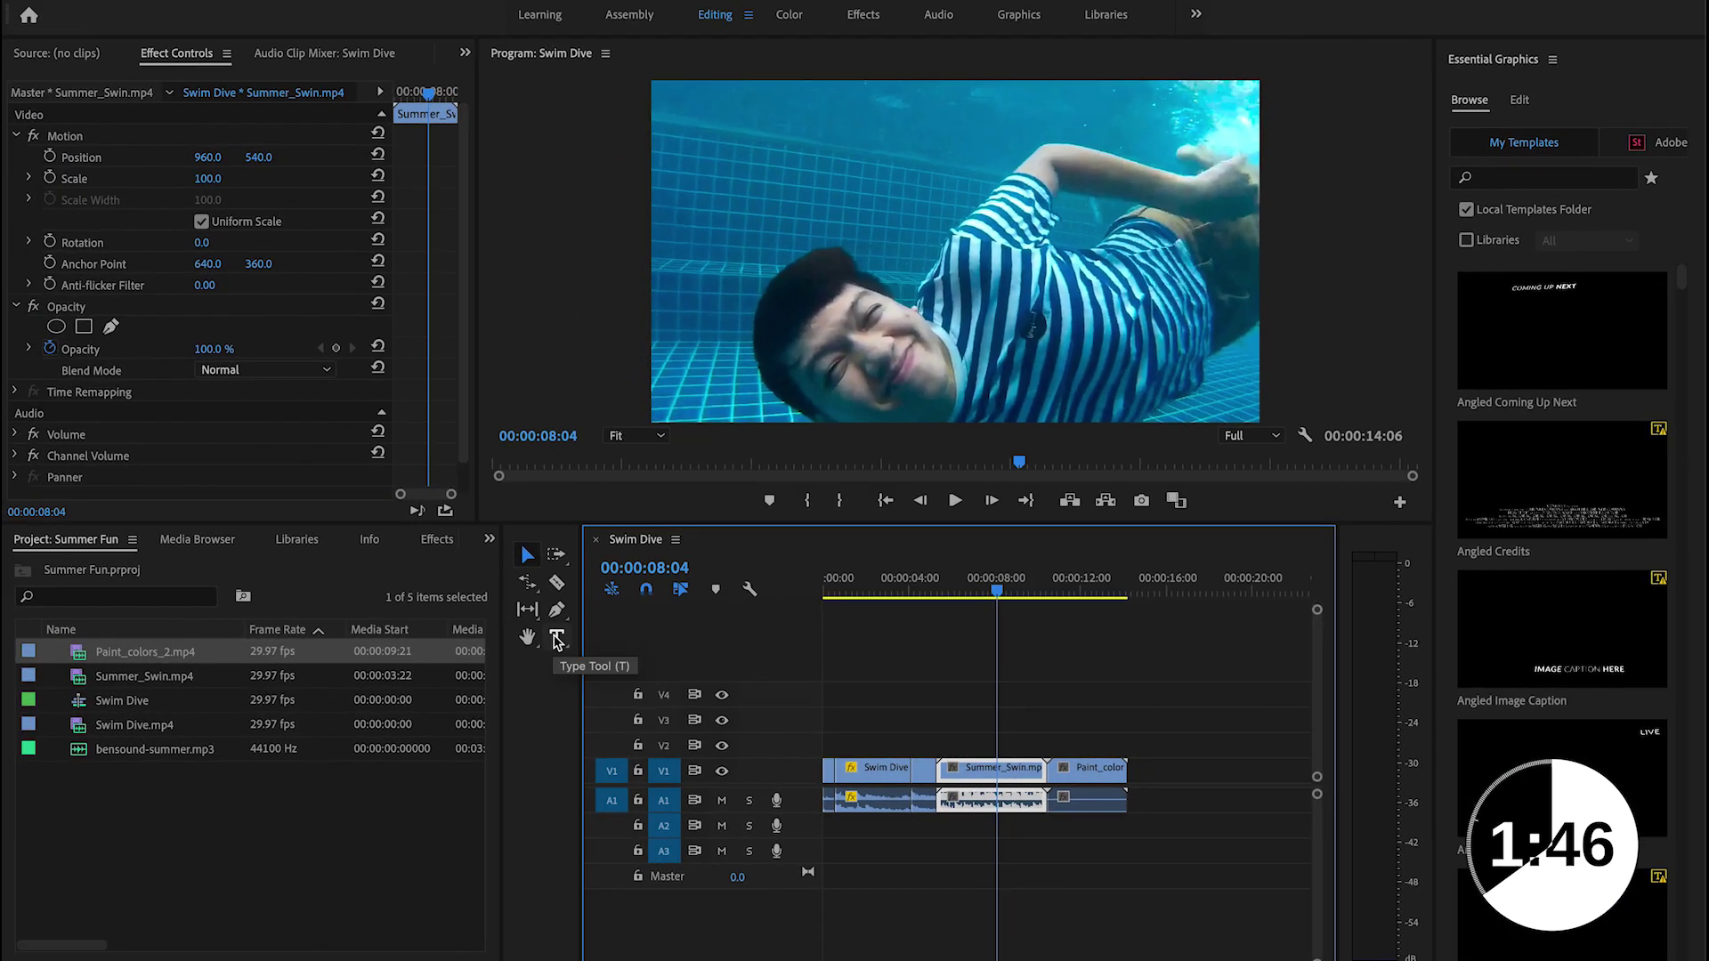
# Step: At 00:00:11:21, add a two-line 'Summer' / 'Fun' text title in the frame centre
pyautogui.click(1075, 587)
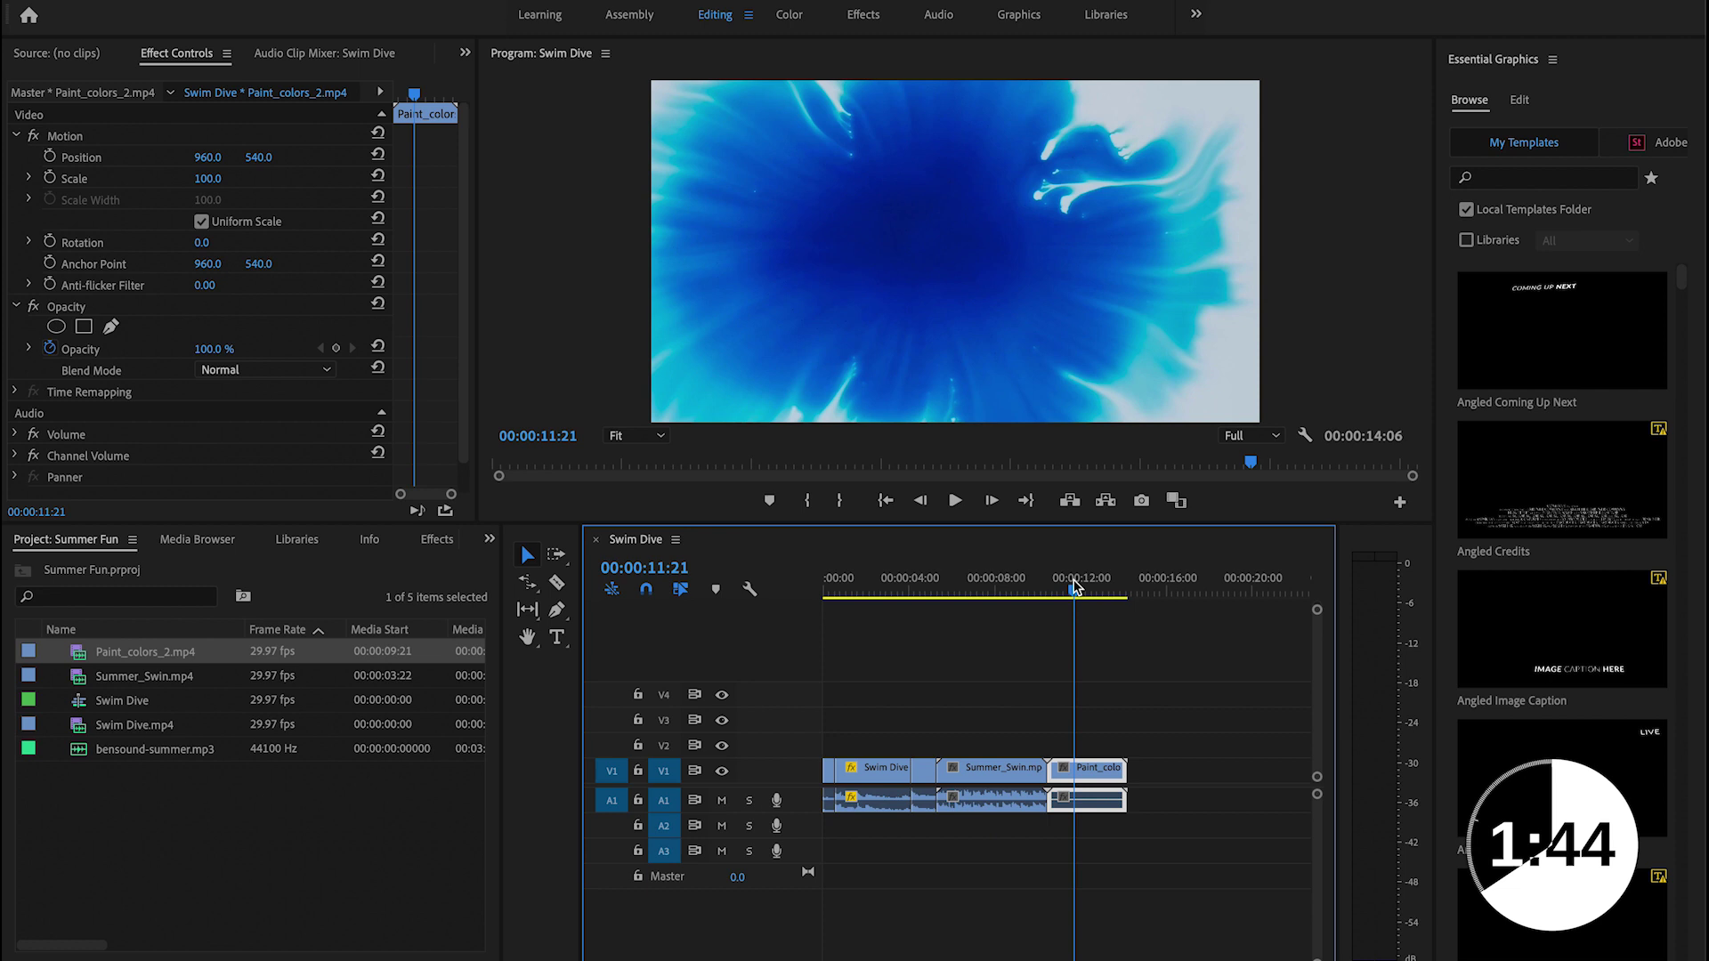
pyautogui.click(557, 638)
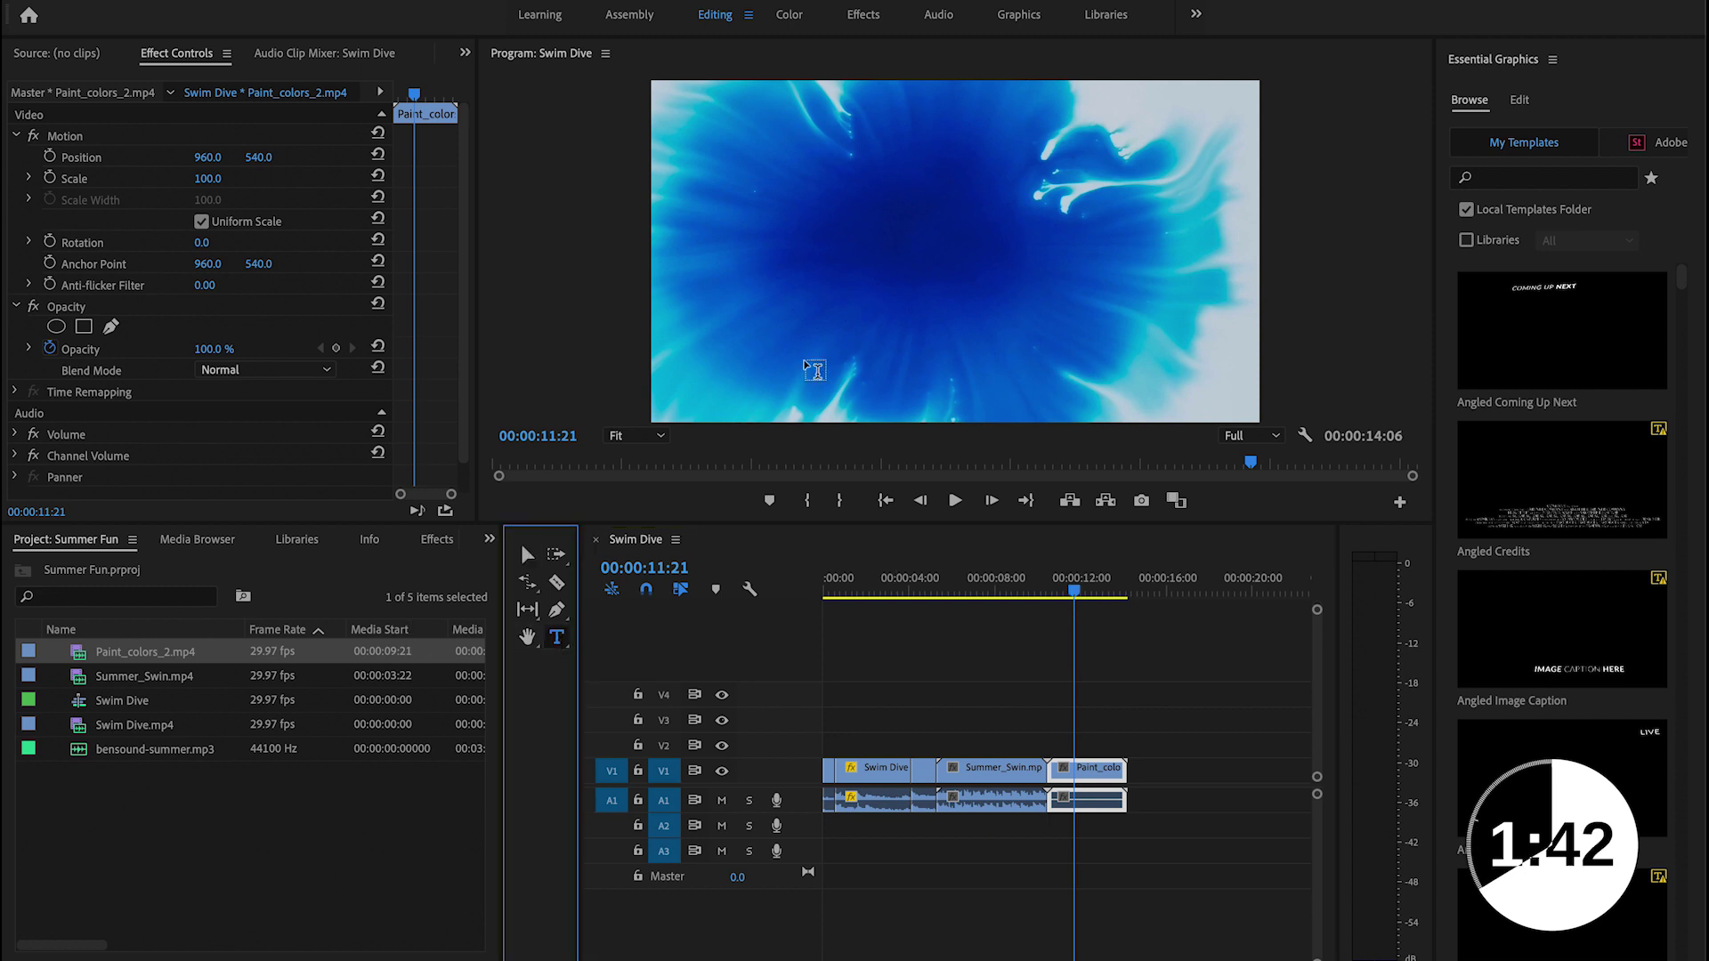
pyautogui.click(869, 222)
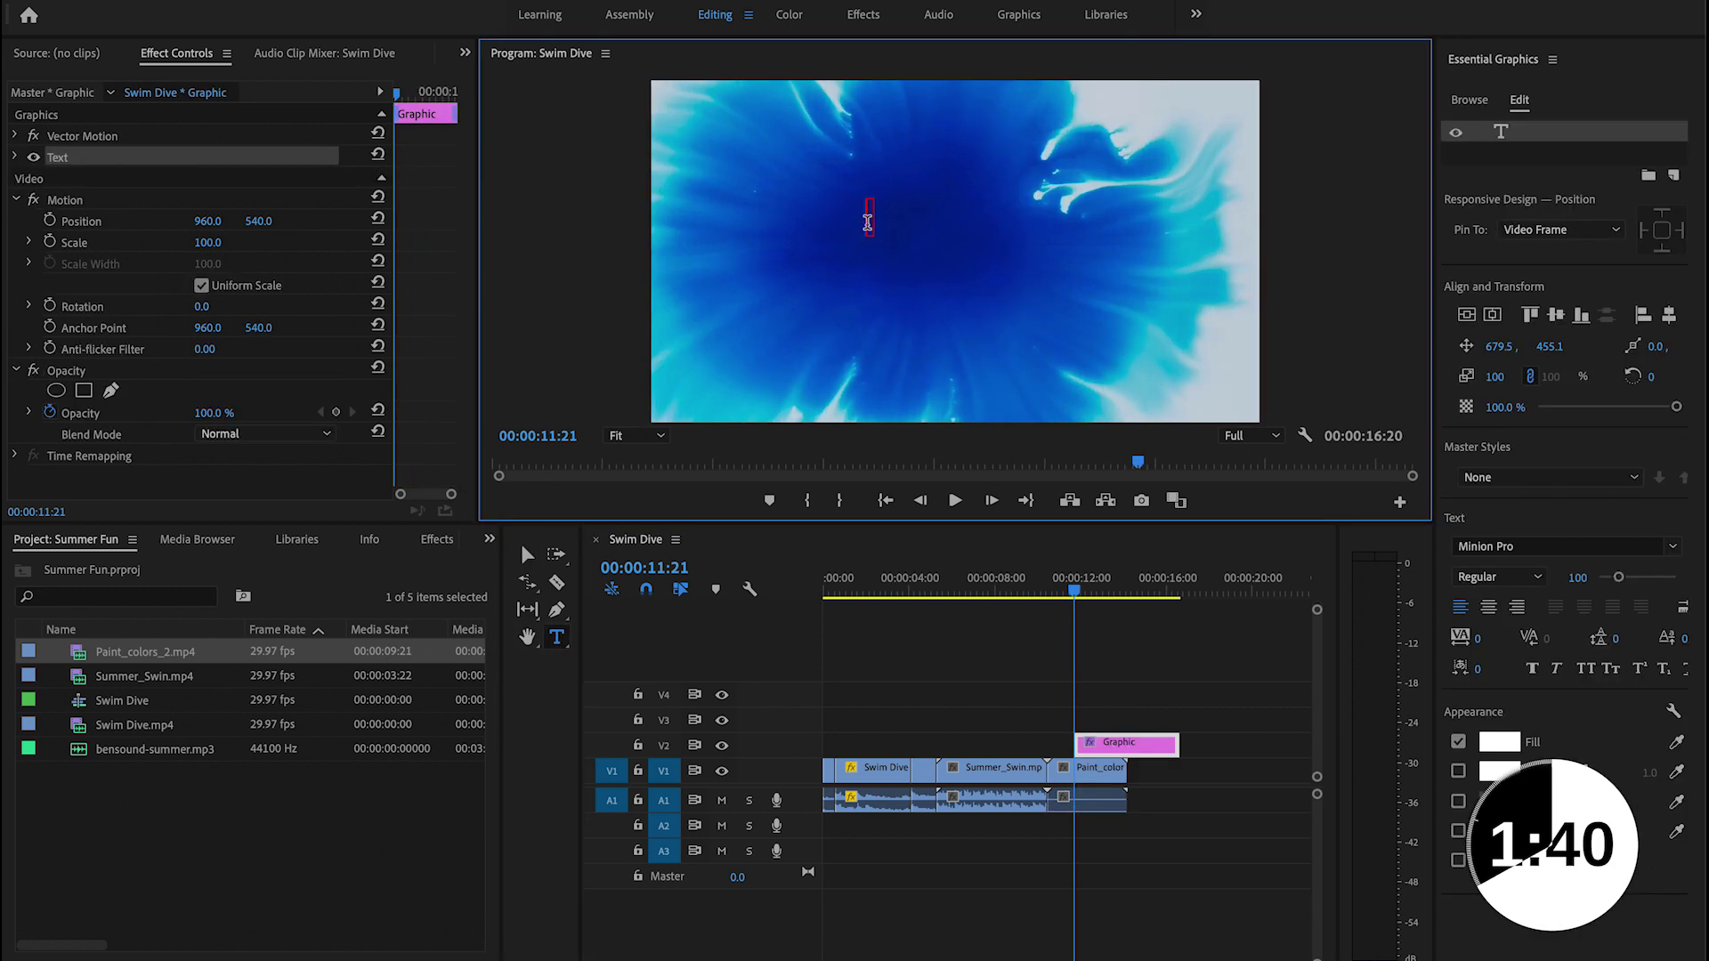
pyautogui.write('Summe')
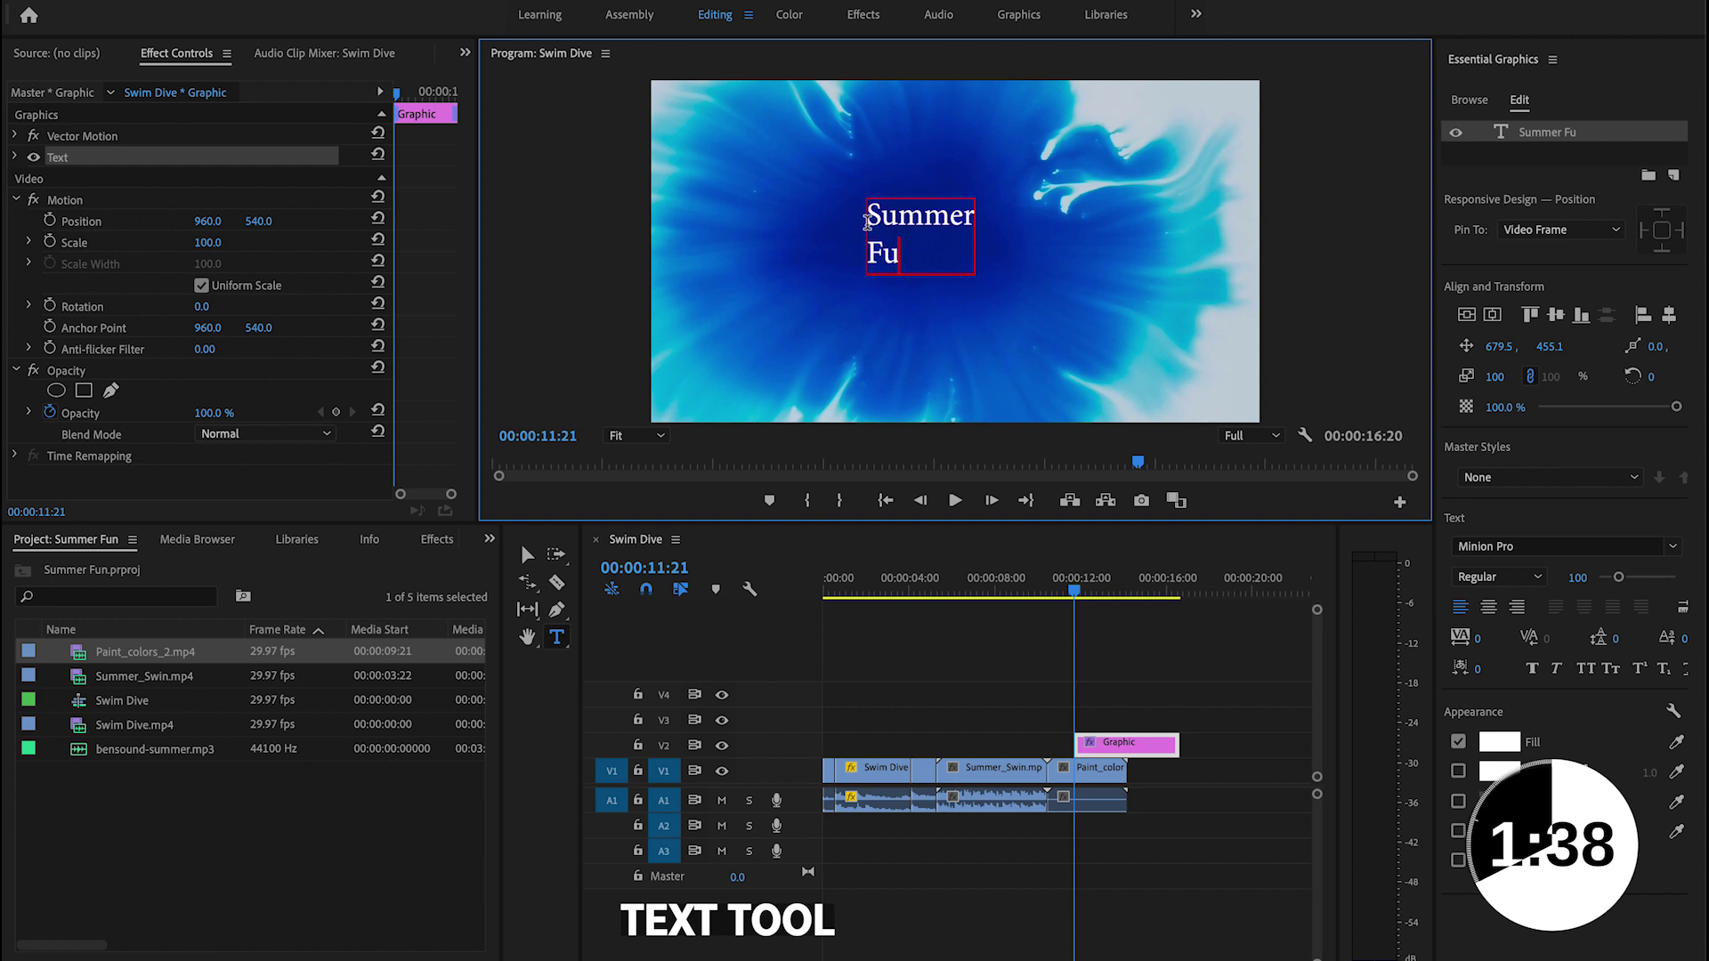
pyautogui.write('r')
pyautogui.press('Return')
pyautogui.write('Fun')
# Step: Centre-align the title text and set its font to PaintyPaint
pyautogui.hotkey('ctrl', 'a')
pyautogui.click(1489, 607)
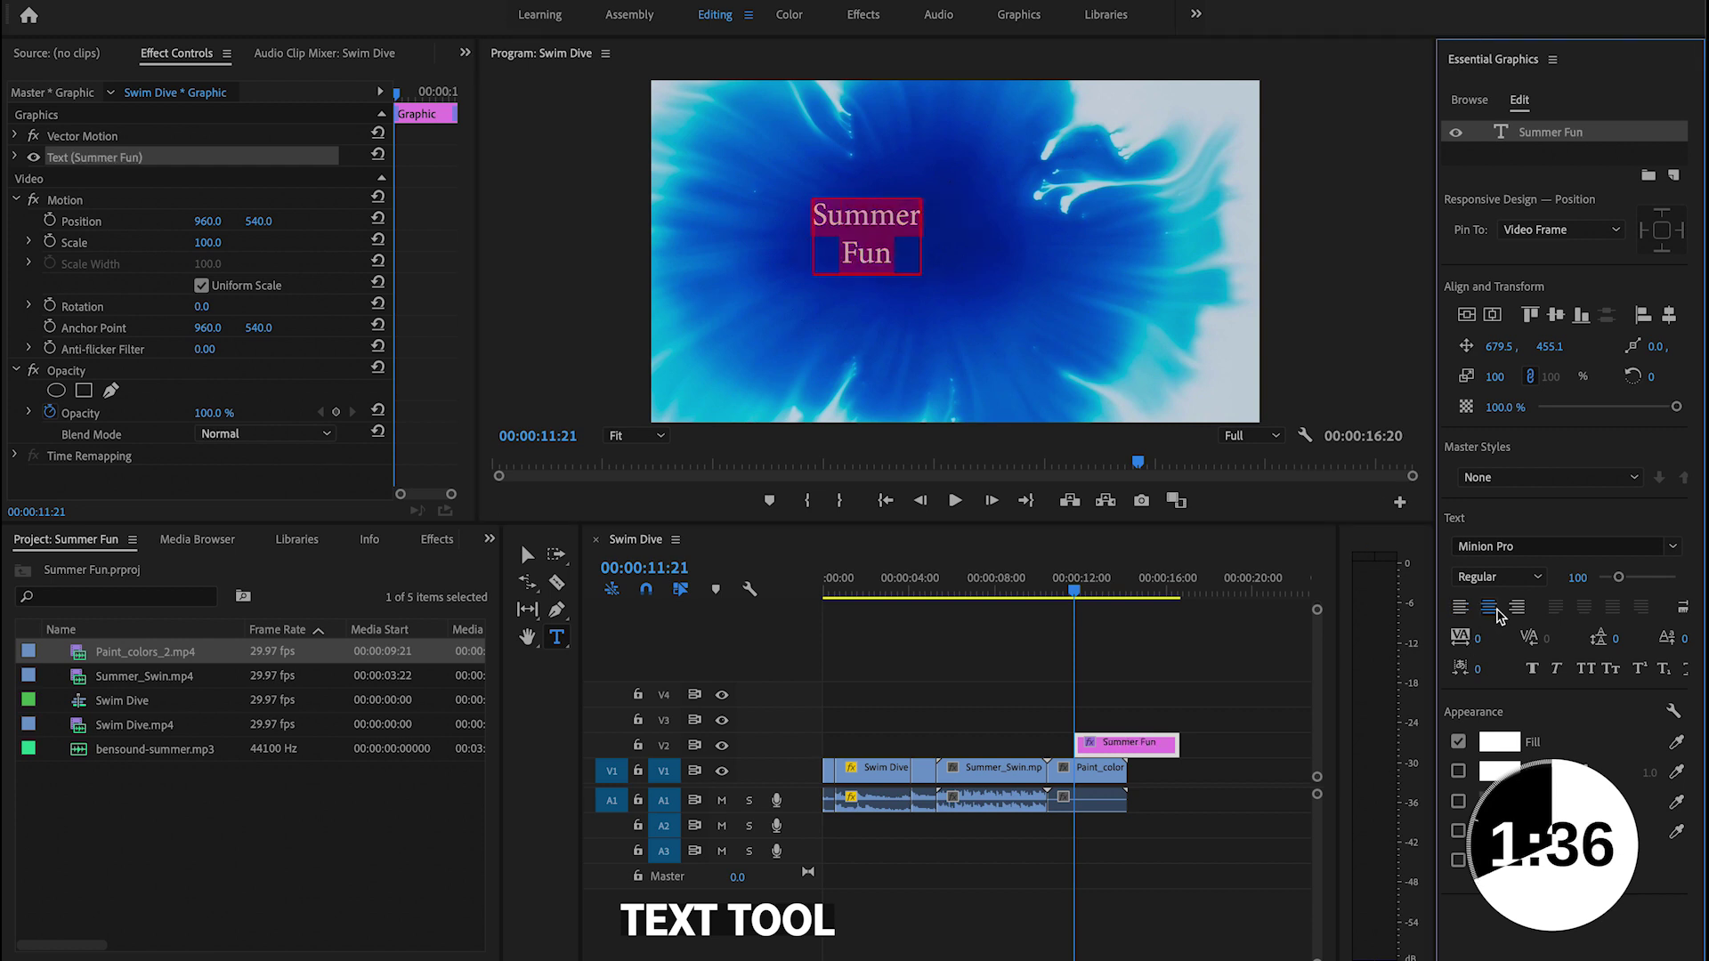
pyautogui.click(1674, 549)
pyautogui.write('pain')
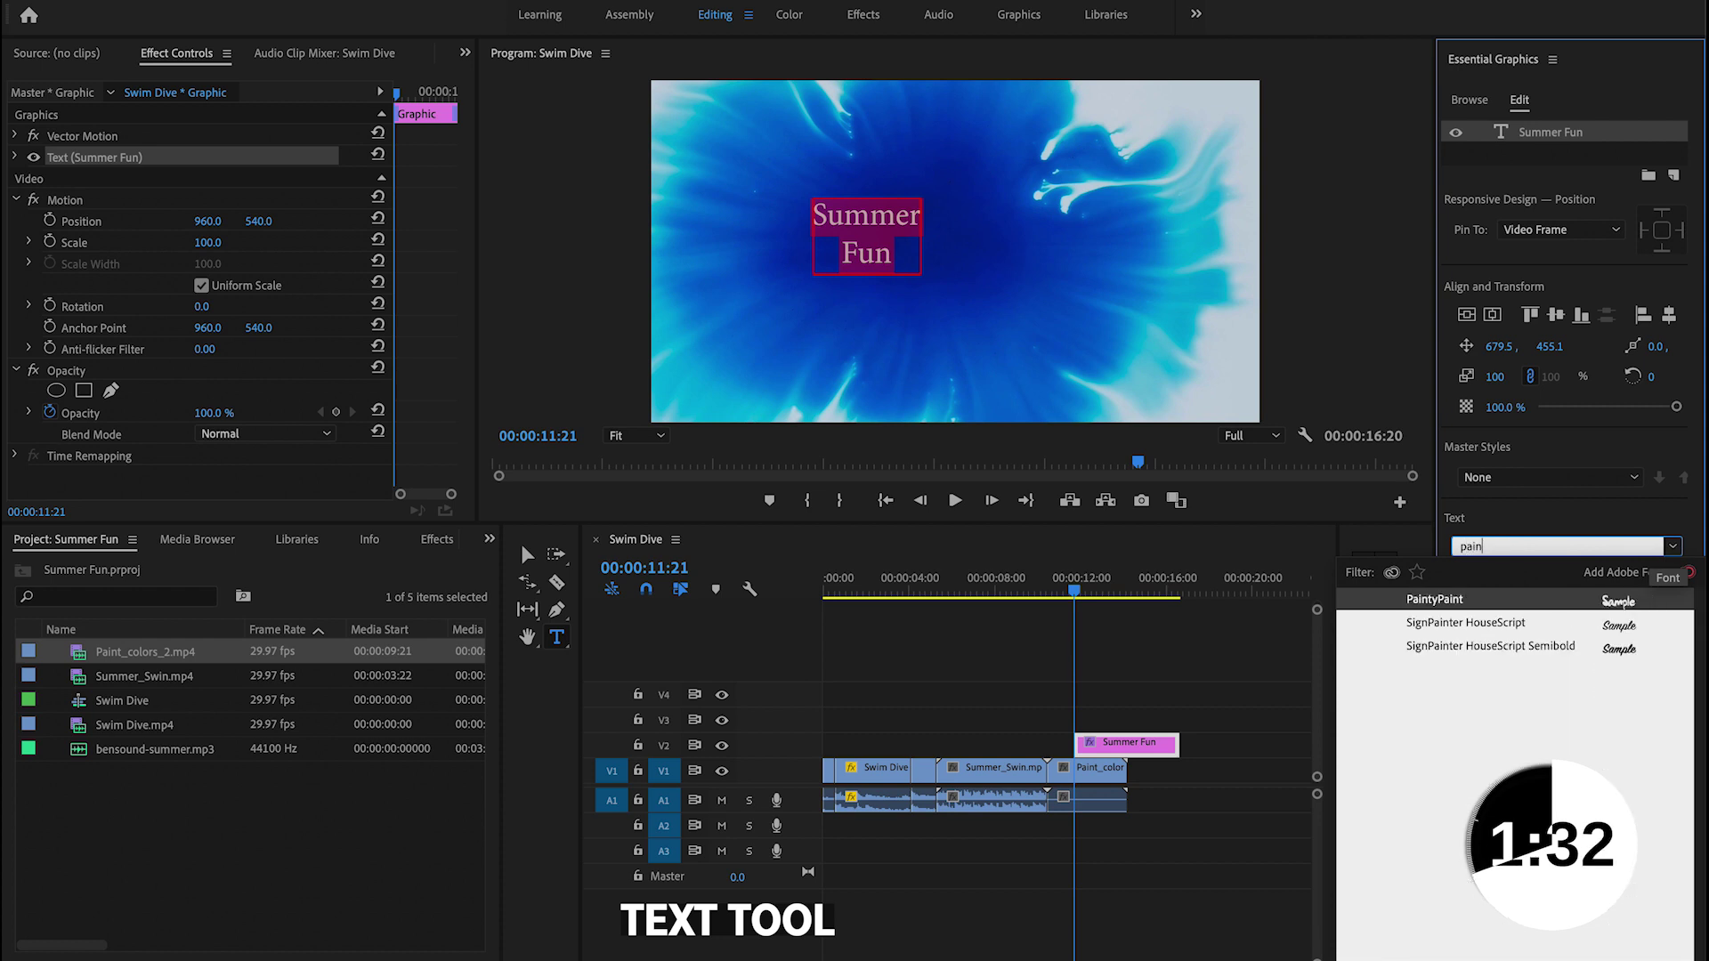
pyautogui.click(1596, 603)
# Step: Give the title a yellow-orange fill and a -46 baseline shift to raise the Fun line
pyautogui.click(1503, 745)
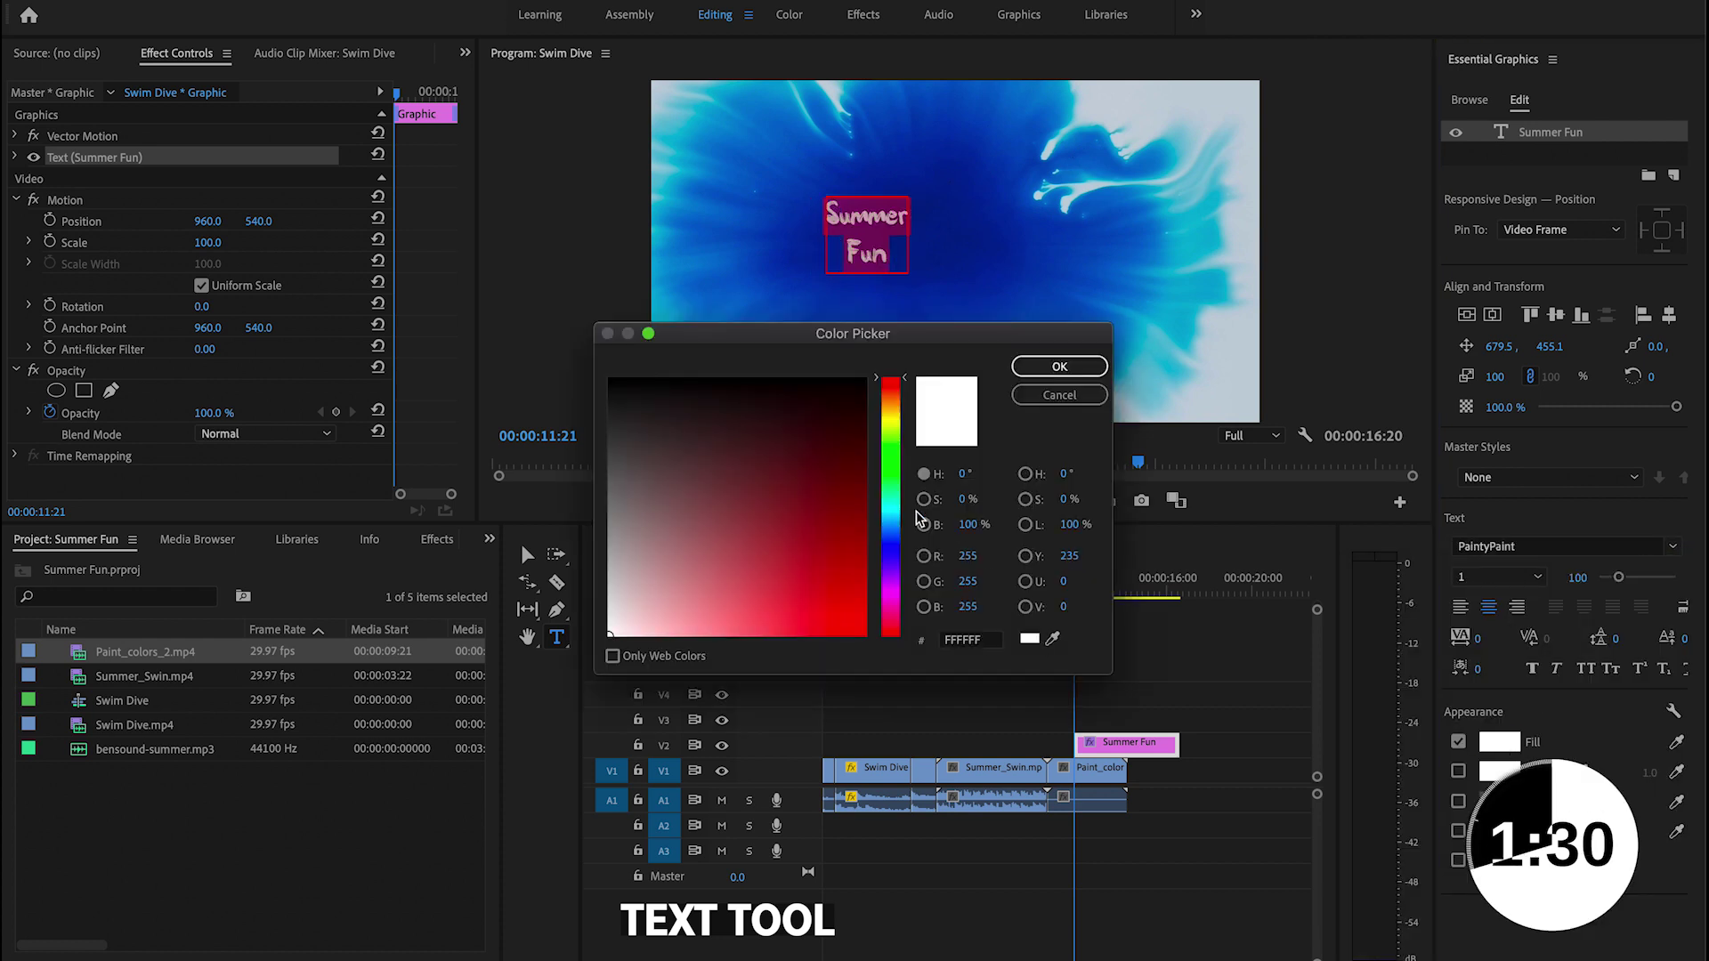
pyautogui.moveTo(890, 427); pyautogui.dragTo(890, 409)
pyautogui.click(849, 538)
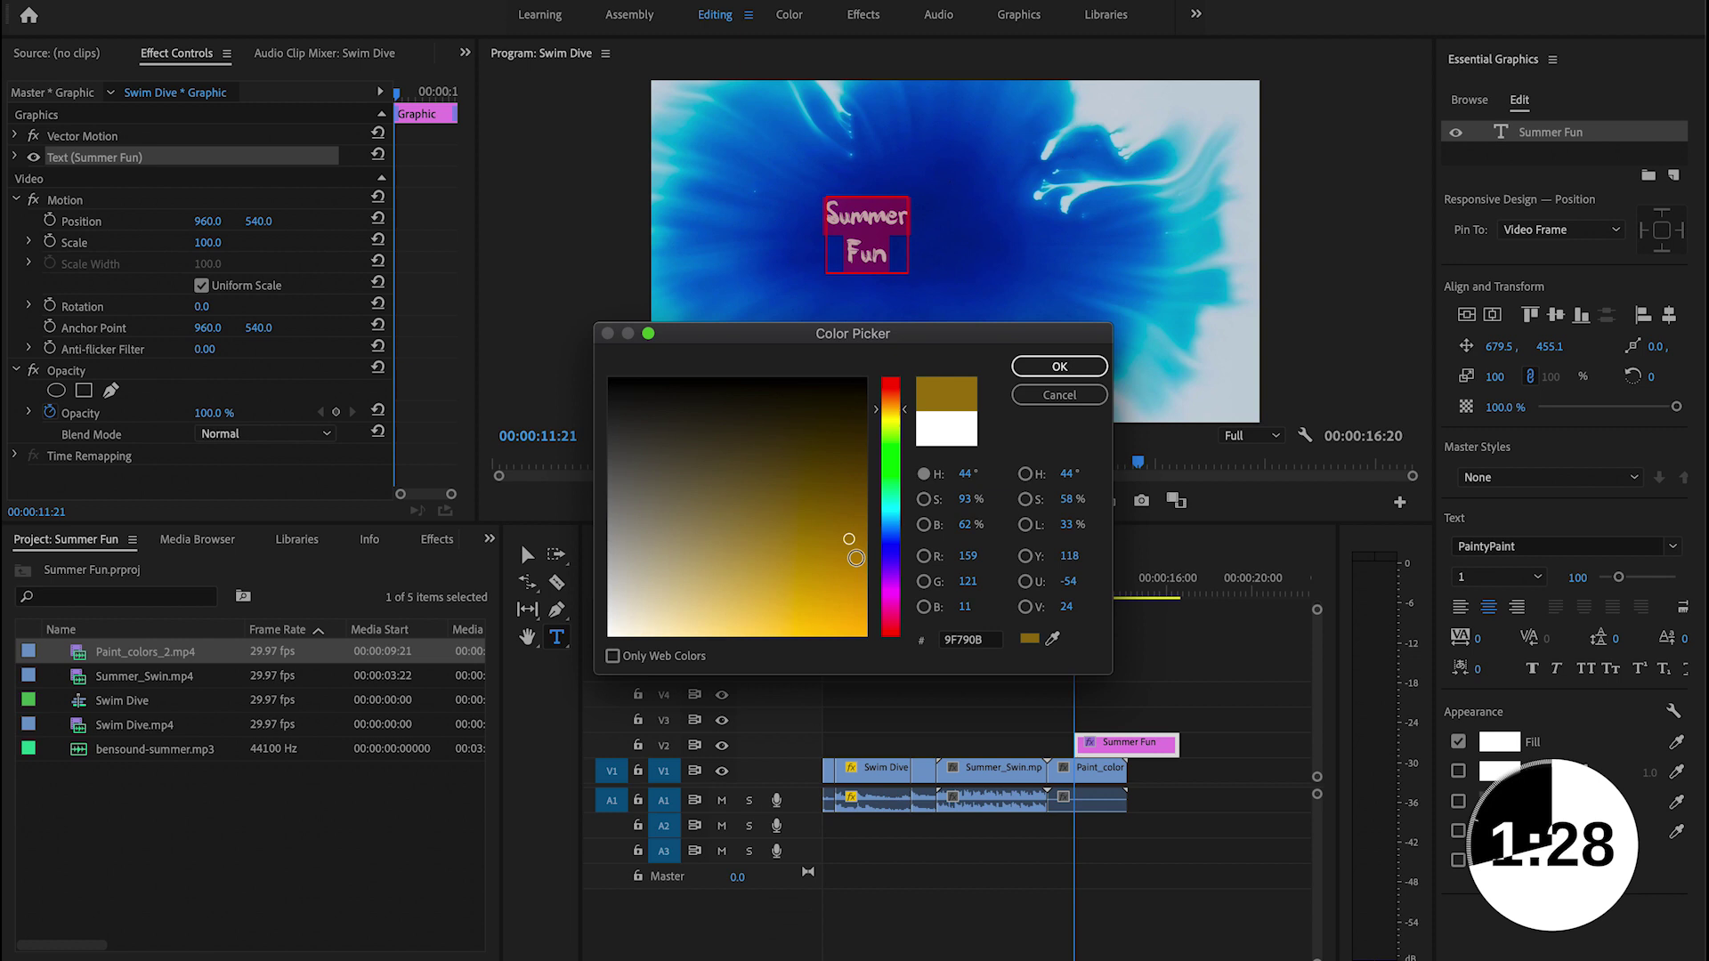
pyautogui.moveTo(856, 559); pyautogui.dragTo(867, 636)
pyautogui.click(1059, 365)
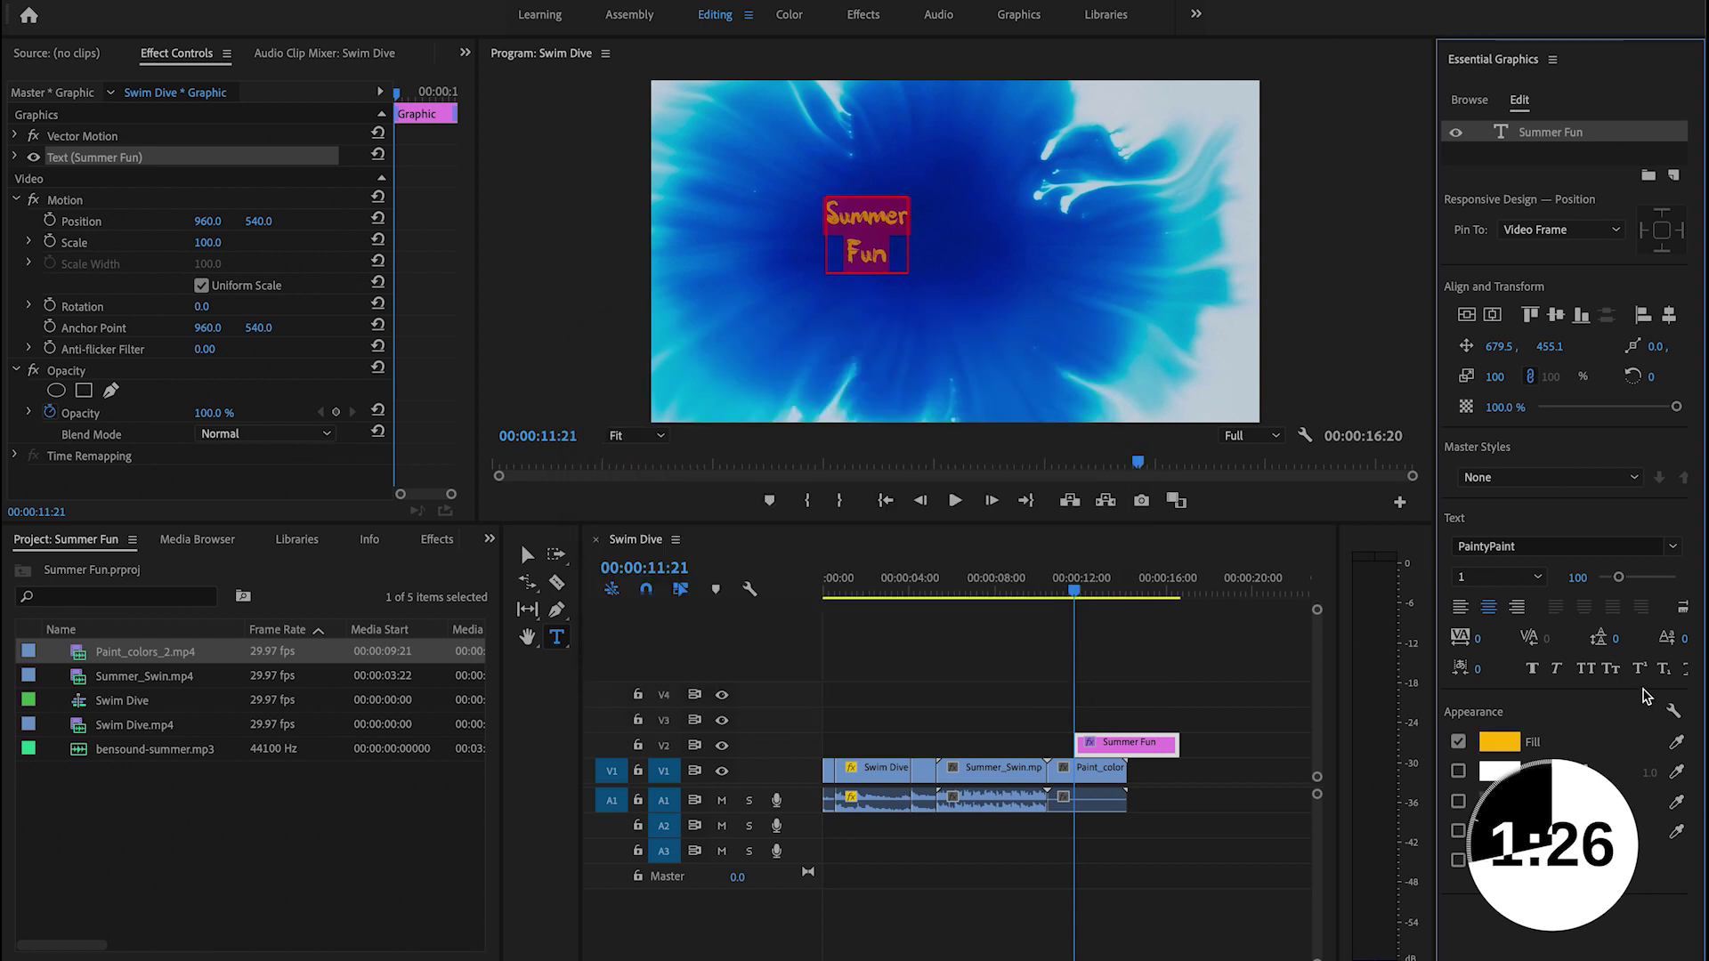
pyautogui.moveTo(1615, 638); pyautogui.dragTo(688, 561)
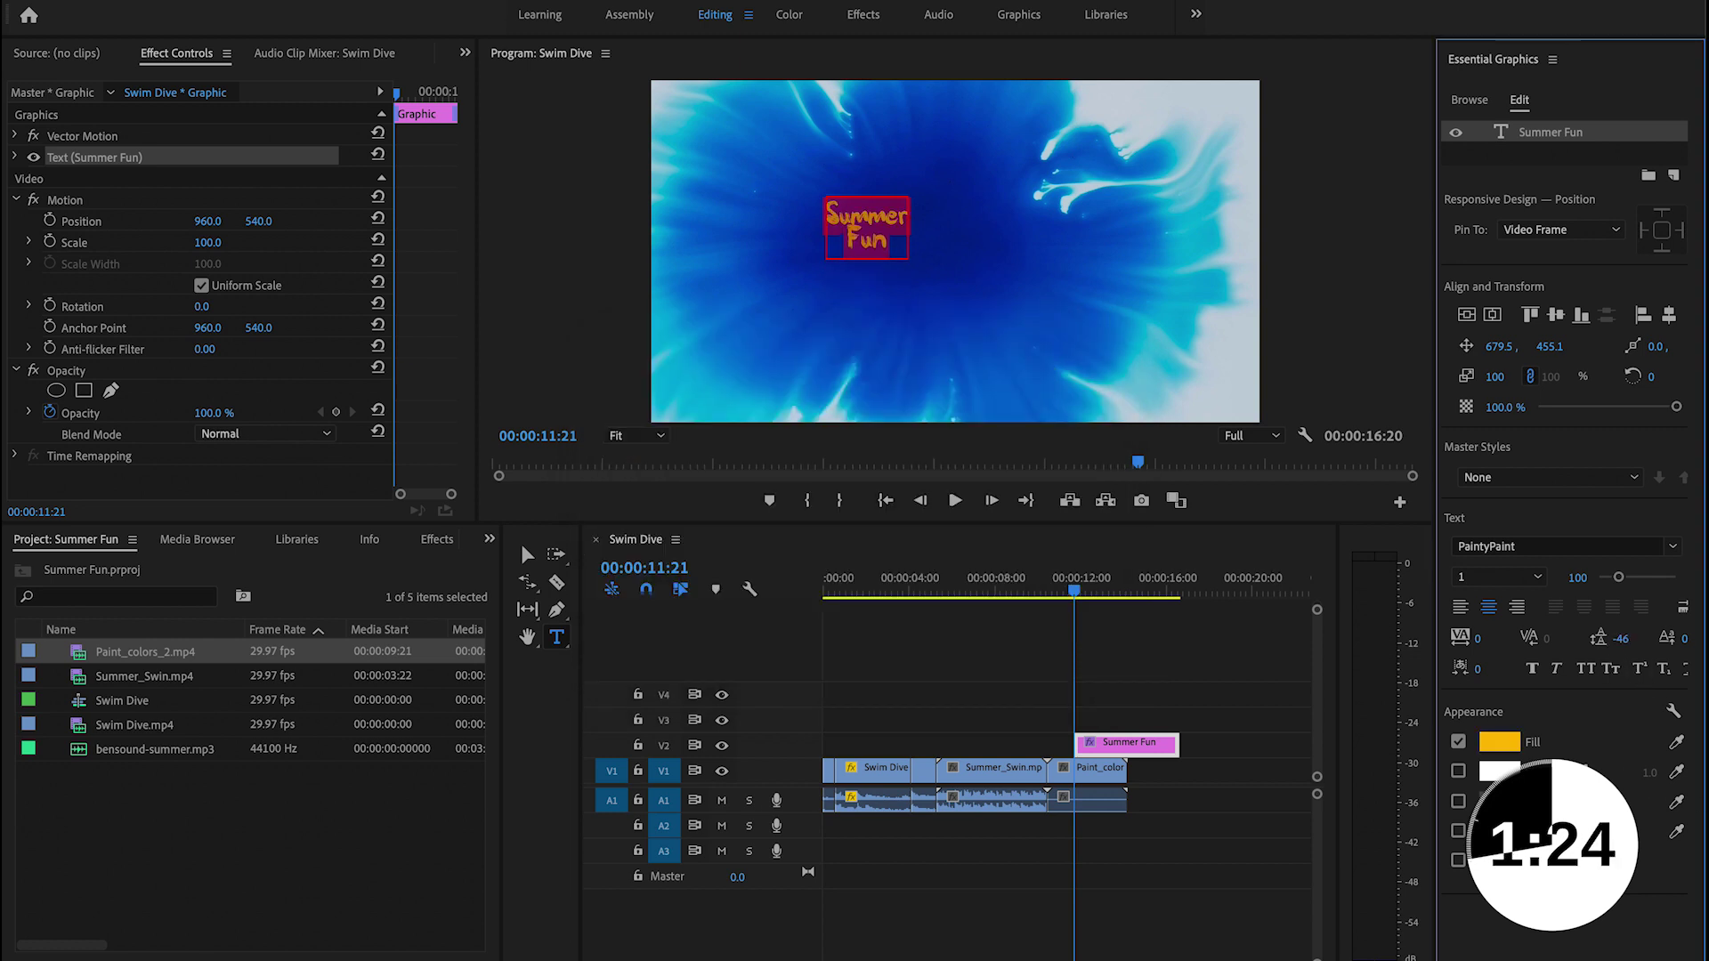
# Step: Scale the Summer Fun title to 216, rotate it -23°, and widen its text box leftward
pyautogui.click(529, 557)
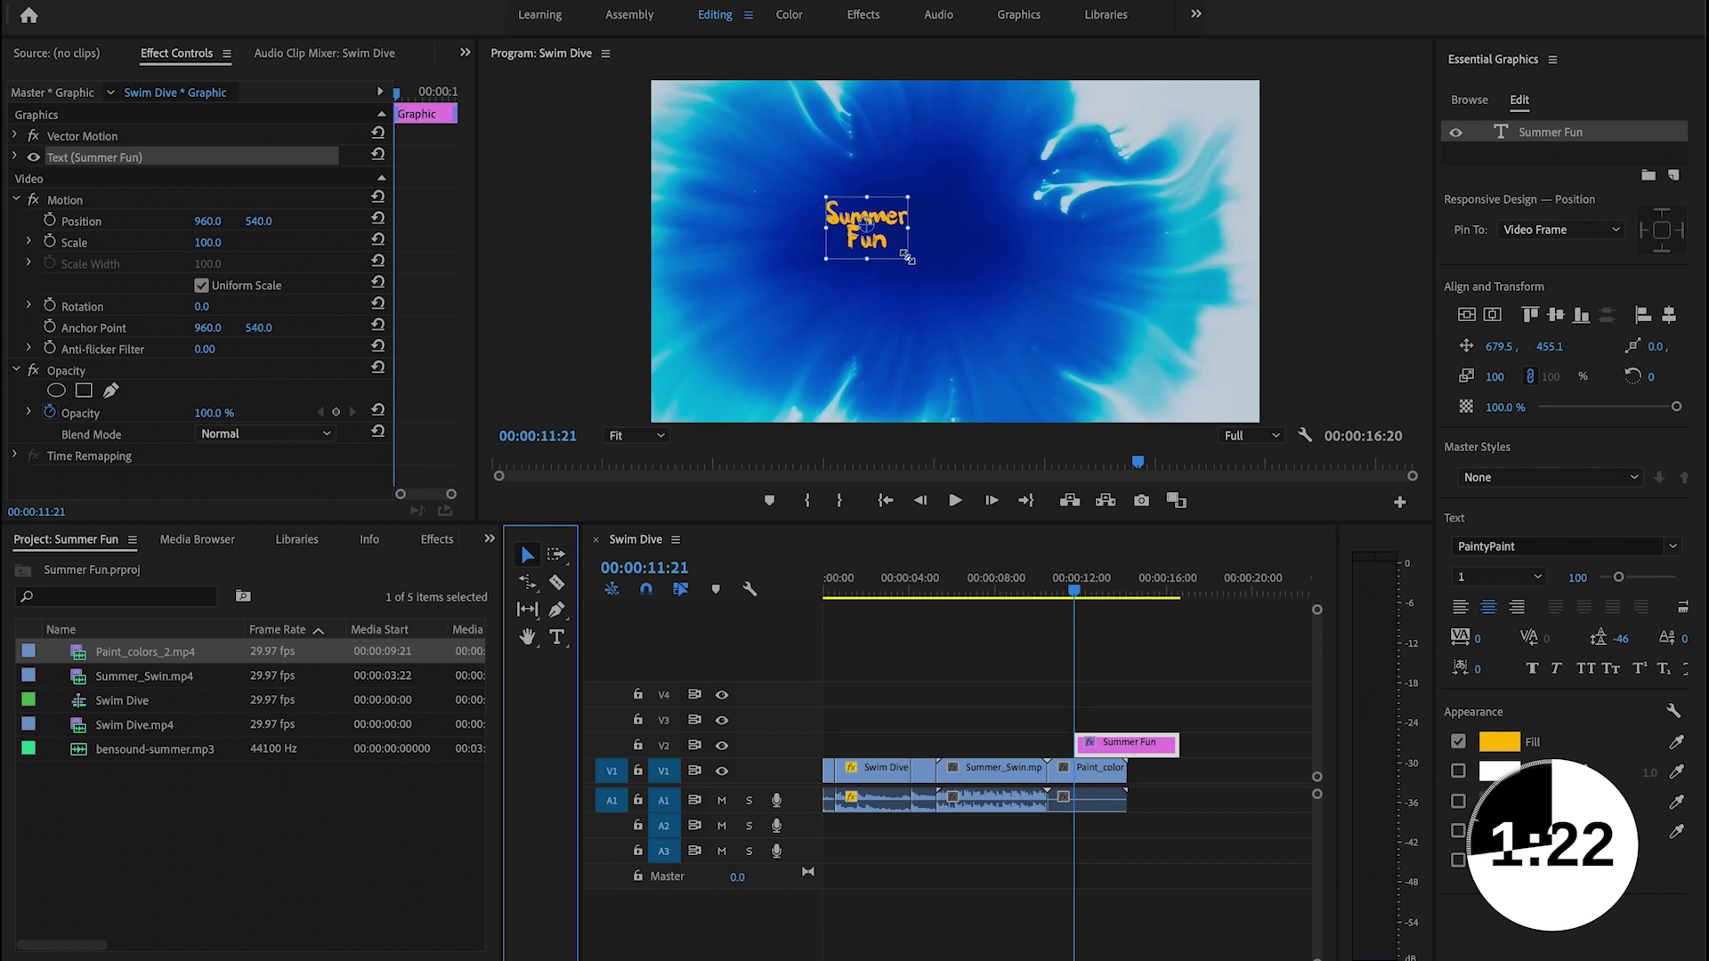
pyautogui.moveTo(907, 257); pyautogui.dragTo(1023, 317)
pyautogui.moveTo(897, 225); pyautogui.dragTo(960, 248)
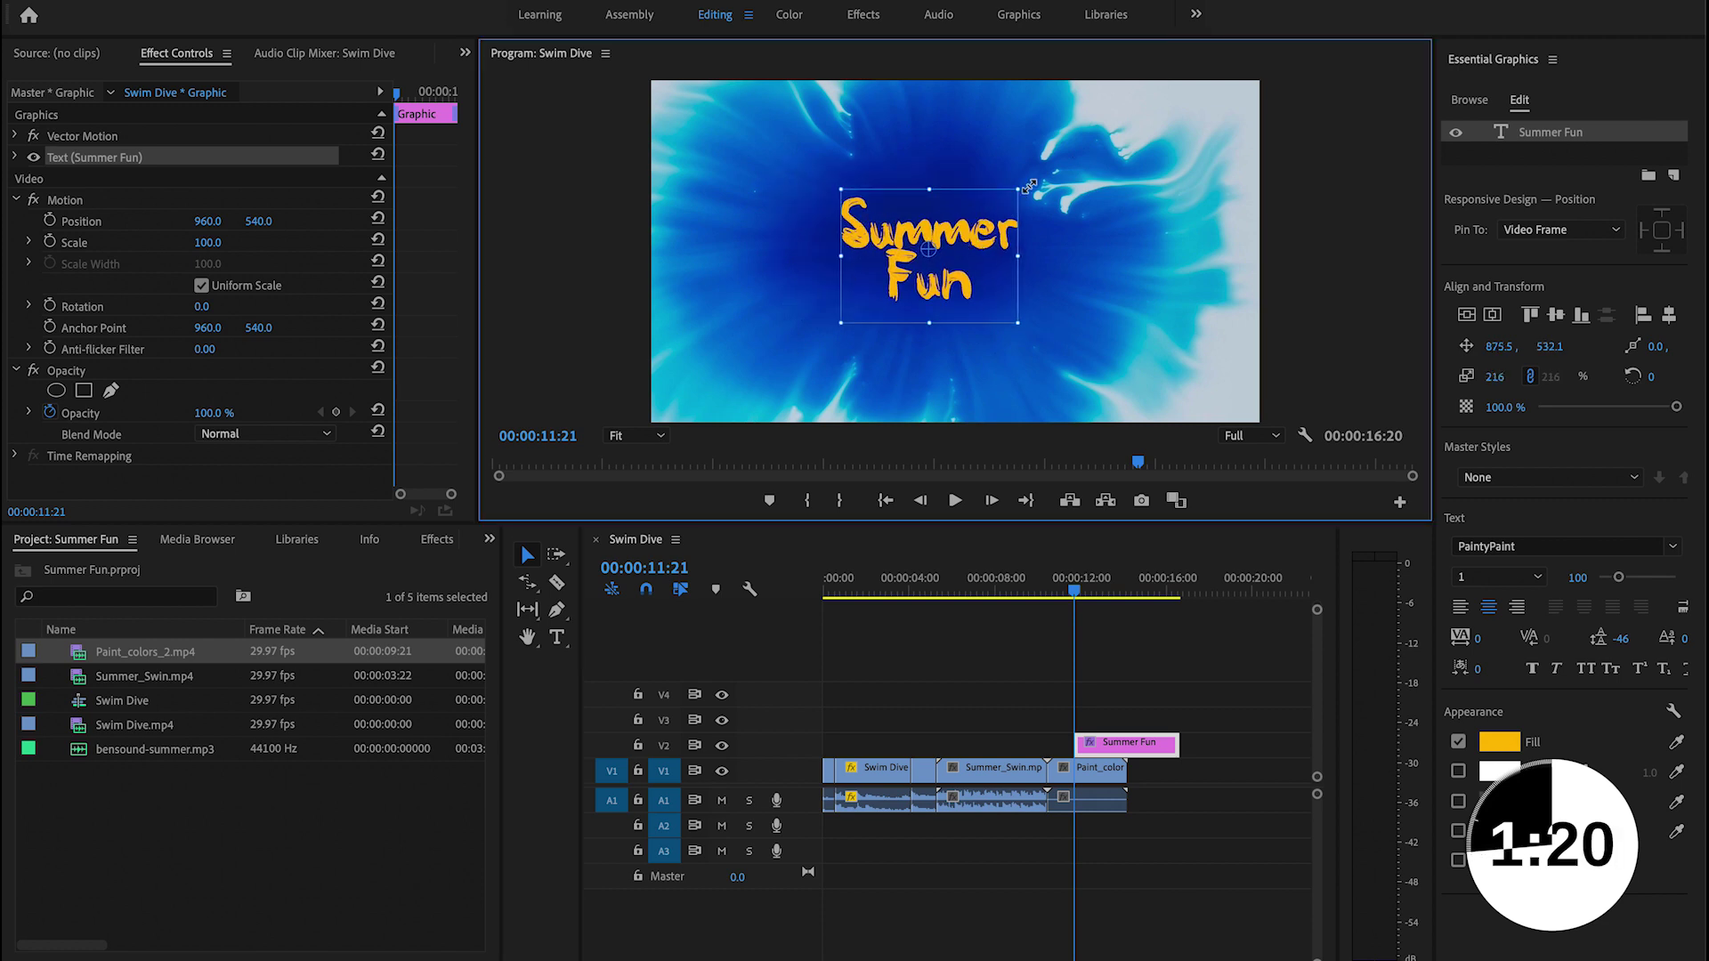
pyautogui.moveTo(1031, 184); pyautogui.dragTo(989, 157)
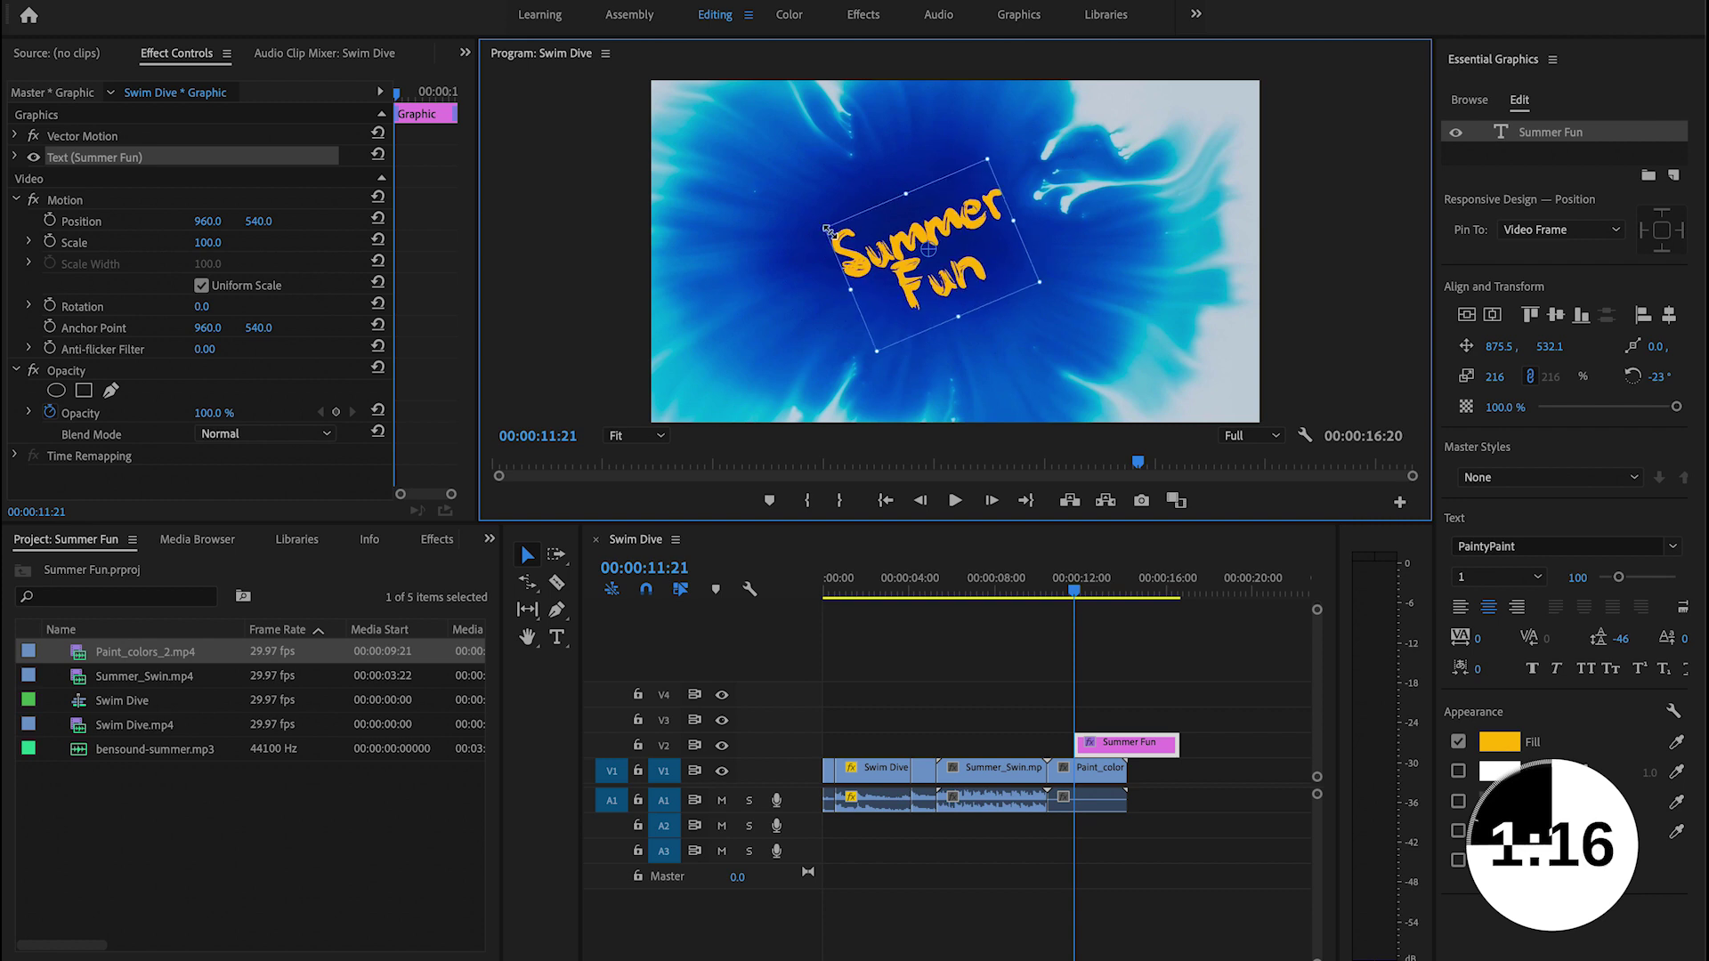
pyautogui.moveTo(825, 230); pyautogui.dragTo(801, 236)
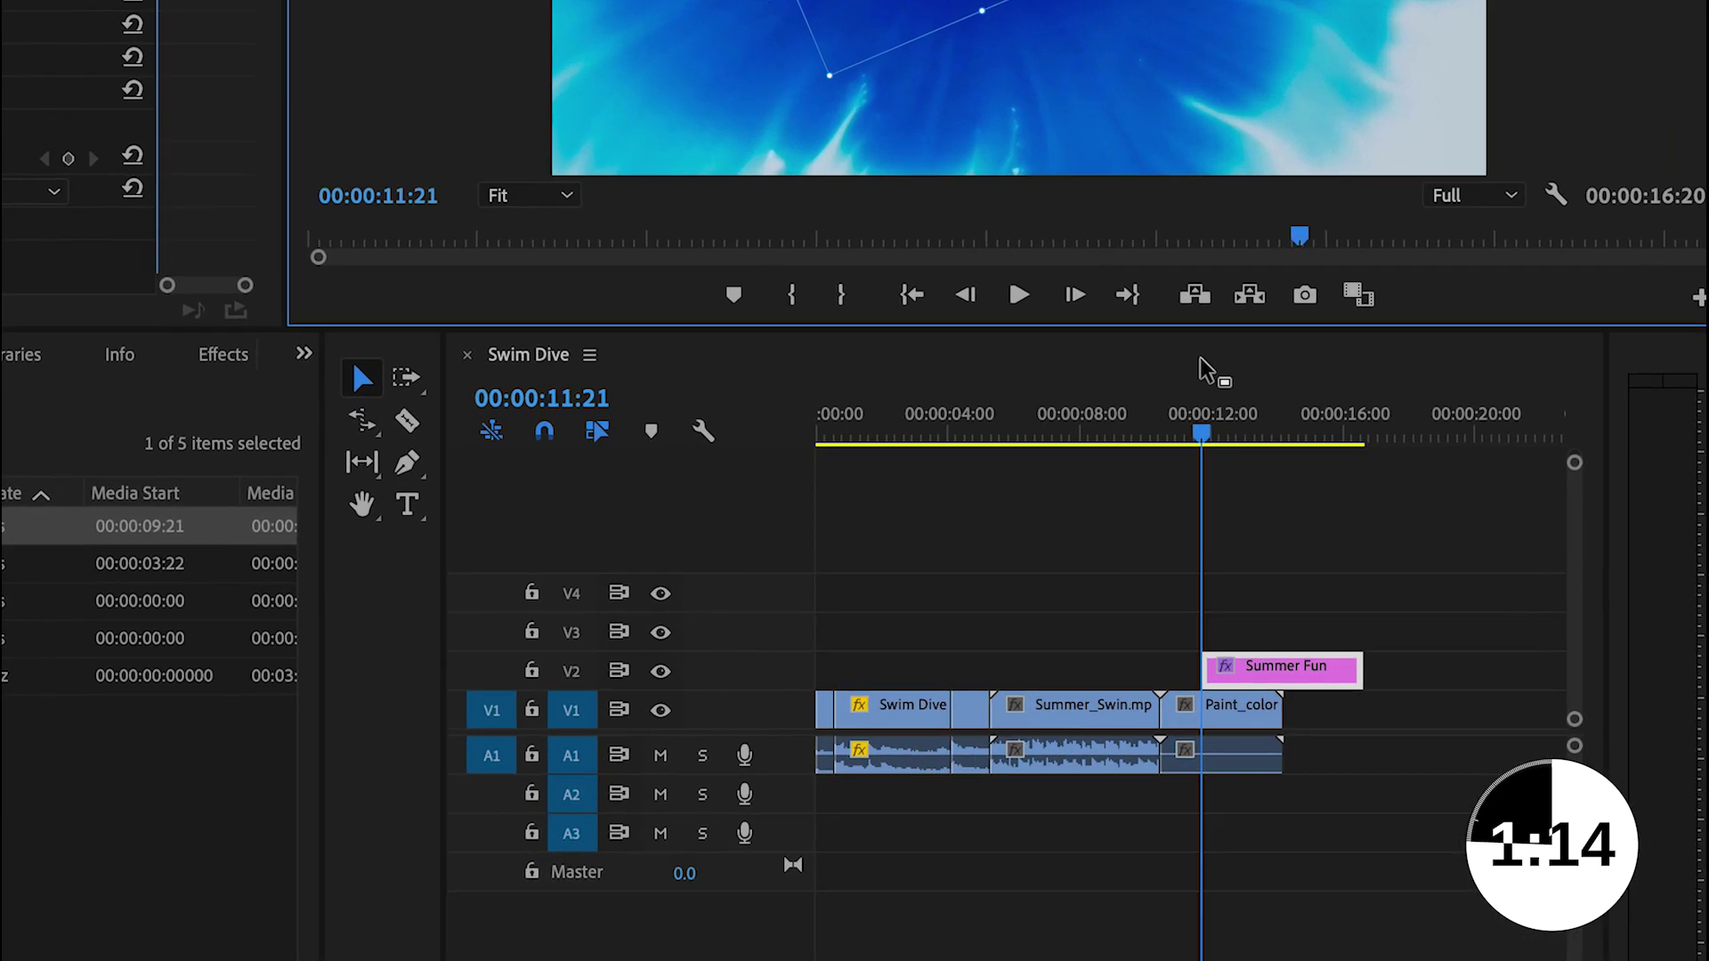
# Step: Move the title clip earlier on V2 and trim its end to match Paint_colors at 00:00:14:06
pyautogui.moveTo(1281, 677); pyautogui.dragTo(1247, 677)
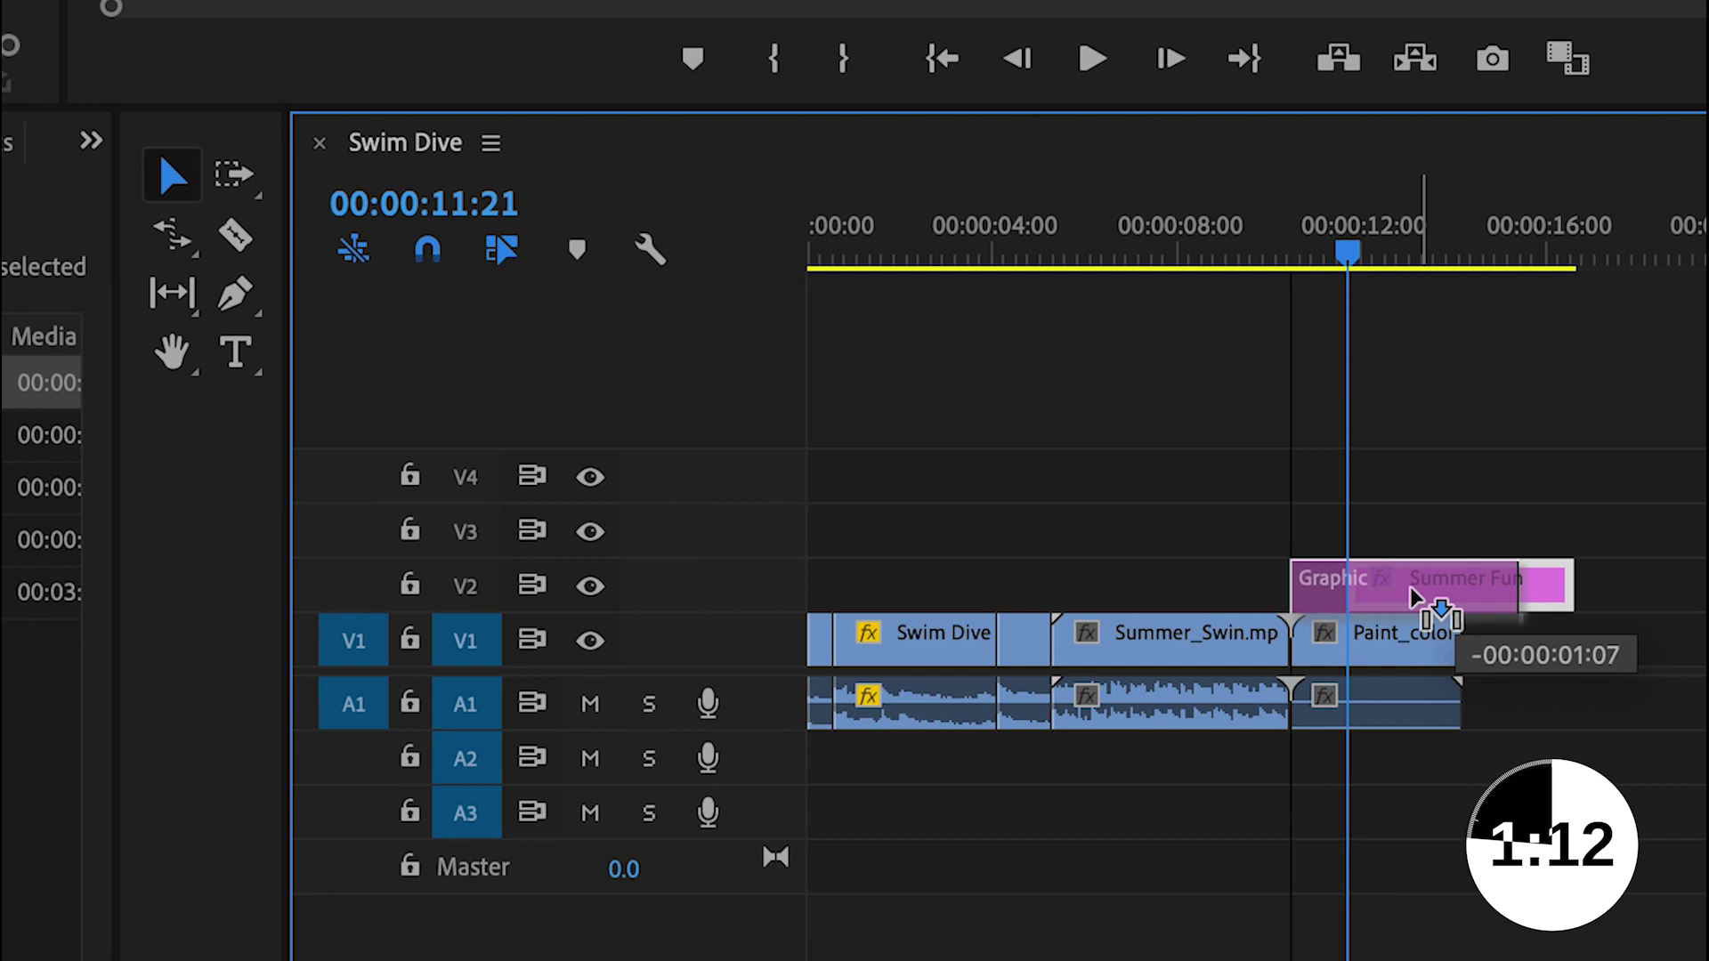
pyautogui.moveTo(1413, 594); pyautogui.dragTo(1393, 584)
pyautogui.moveTo(1290, 240)
pyautogui.mouseDown()
pyautogui.moveTo(1309, 244)
pyautogui.moveTo(1289, 243)
pyautogui.mouseUp()
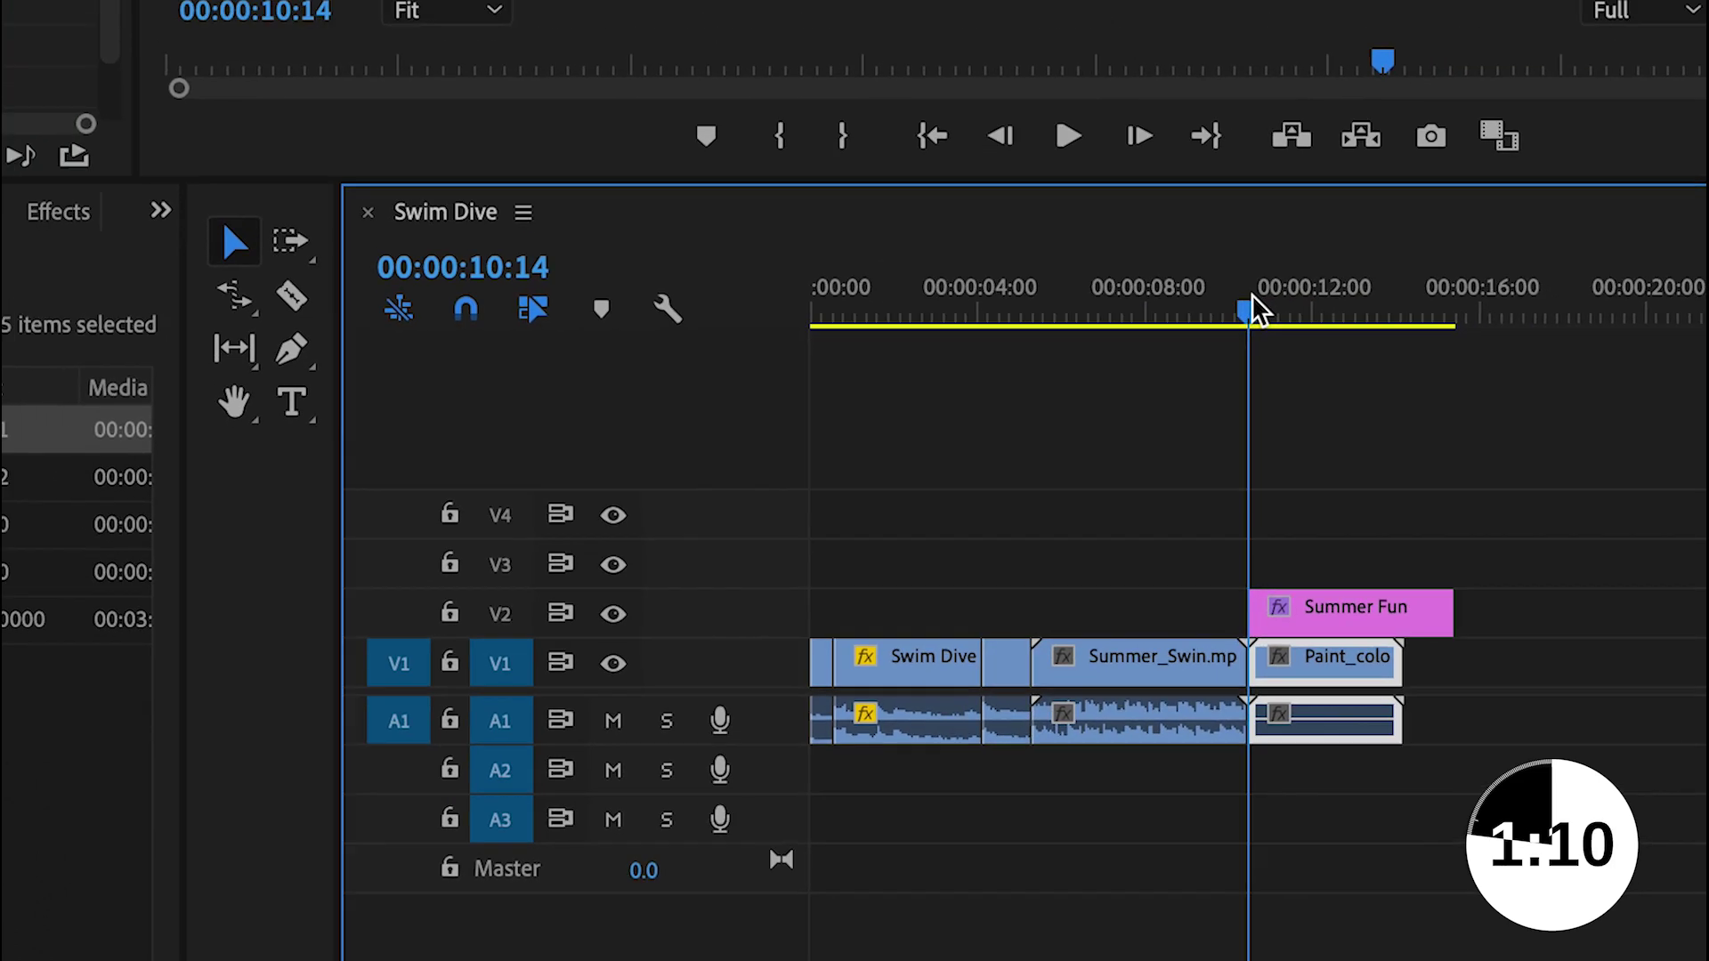
pyautogui.moveTo(1255, 310); pyautogui.dragTo(1270, 310)
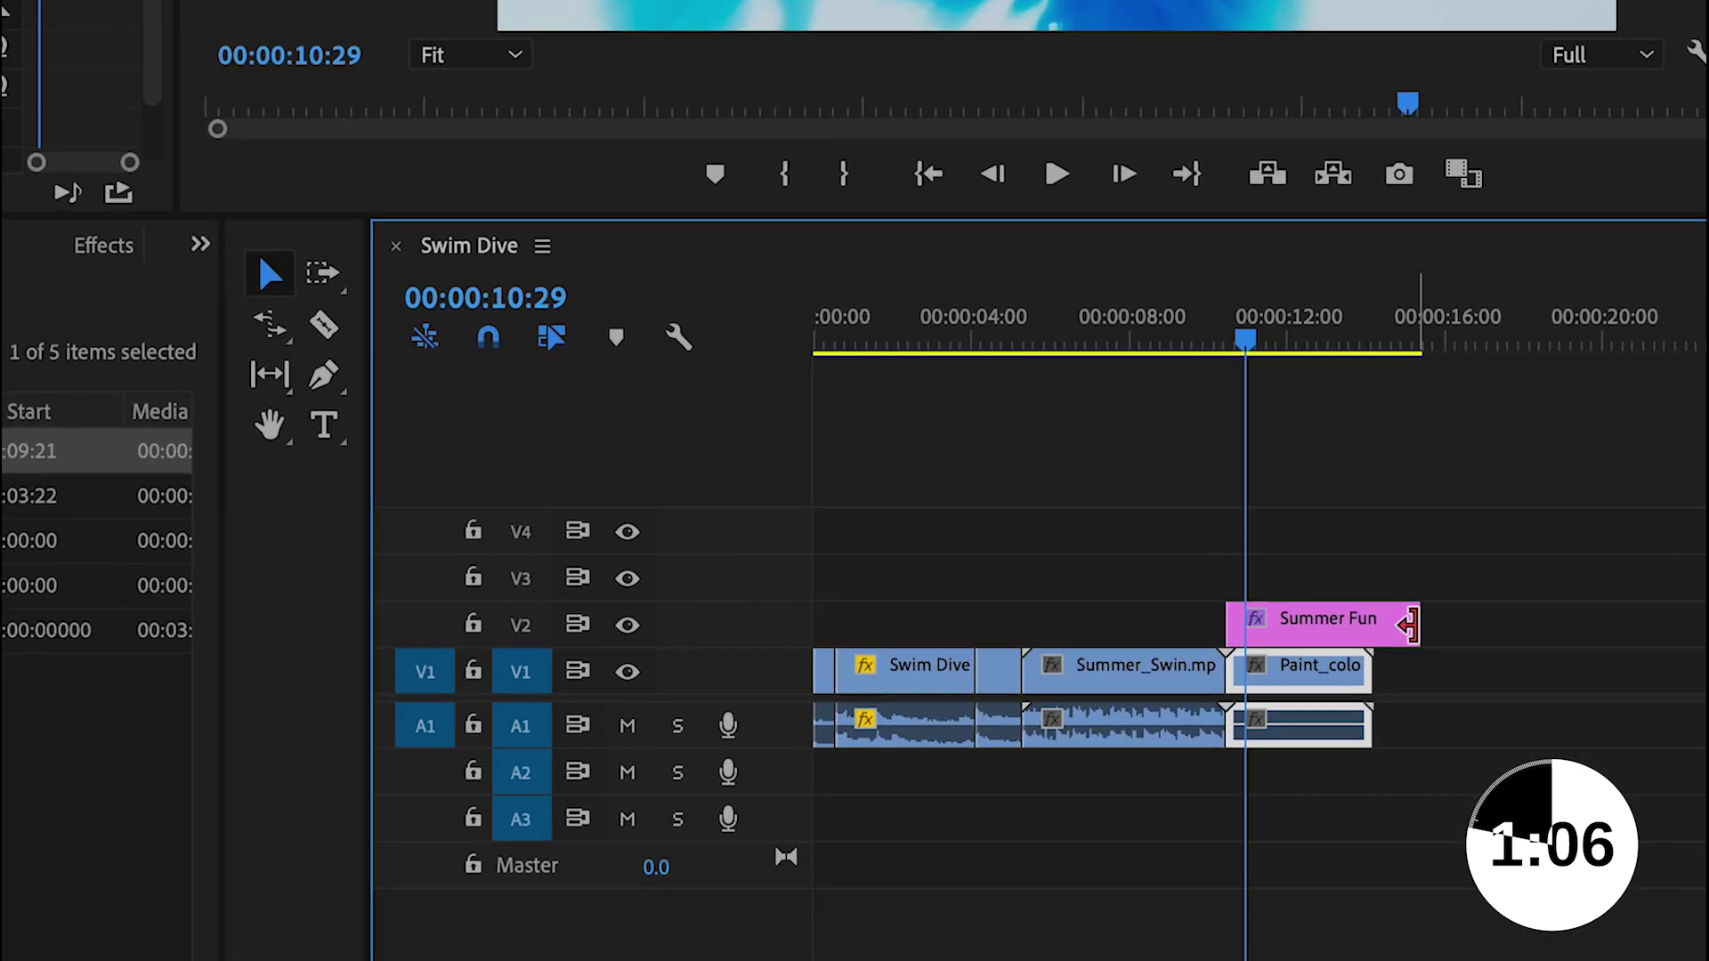
pyautogui.moveTo(1473, 595); pyautogui.dragTo(1436, 594)
pyautogui.moveTo(1405, 321); pyautogui.dragTo(1388, 319)
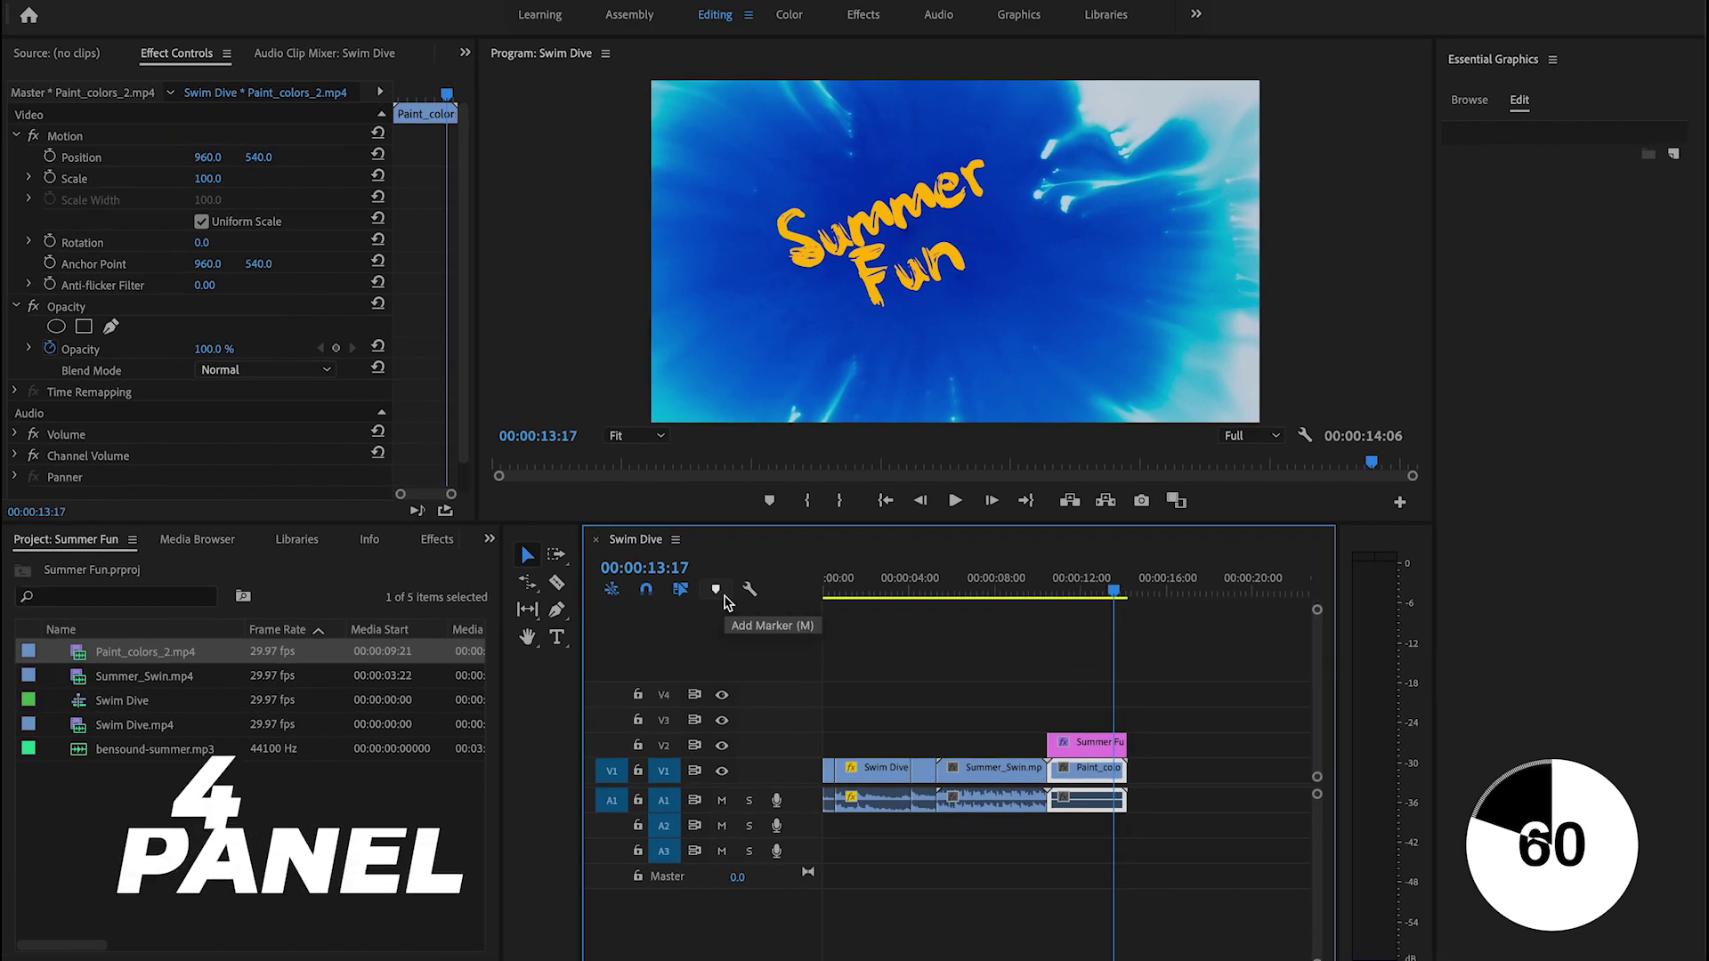
# Step: Drag Video Transitions > Zoom > Cross Zoom onto the V2 title and V1 Paint_colors clip ends, then play back
pyautogui.click(438, 543)
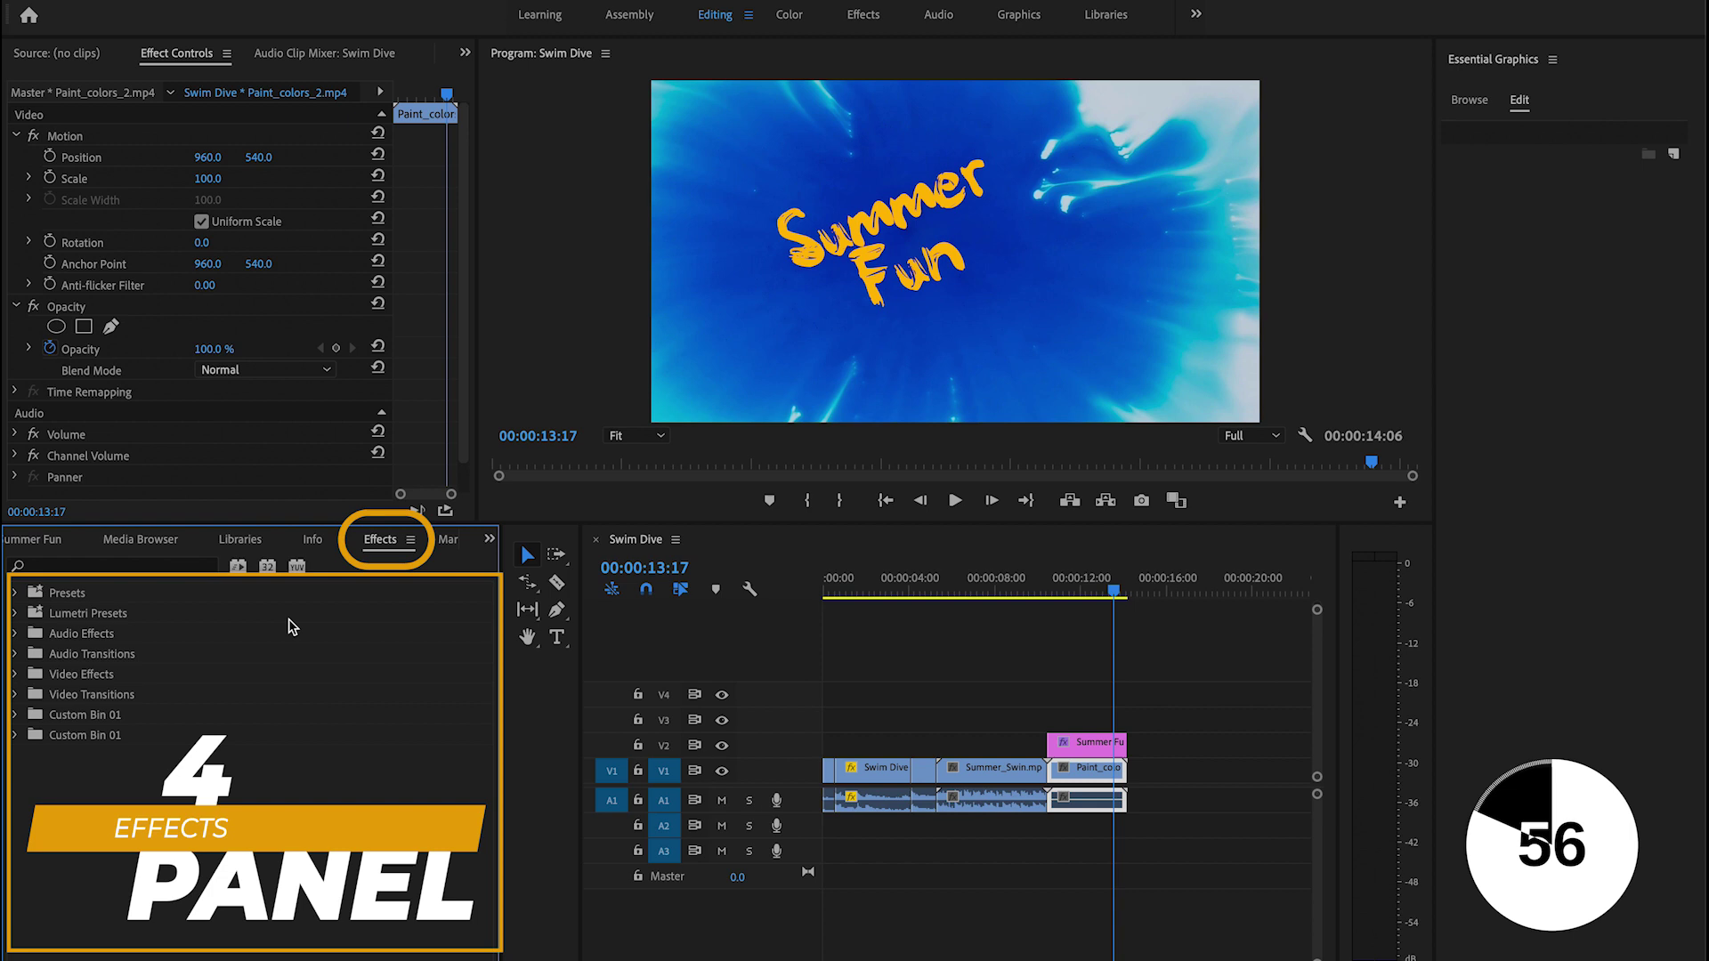
pyautogui.click(15, 694)
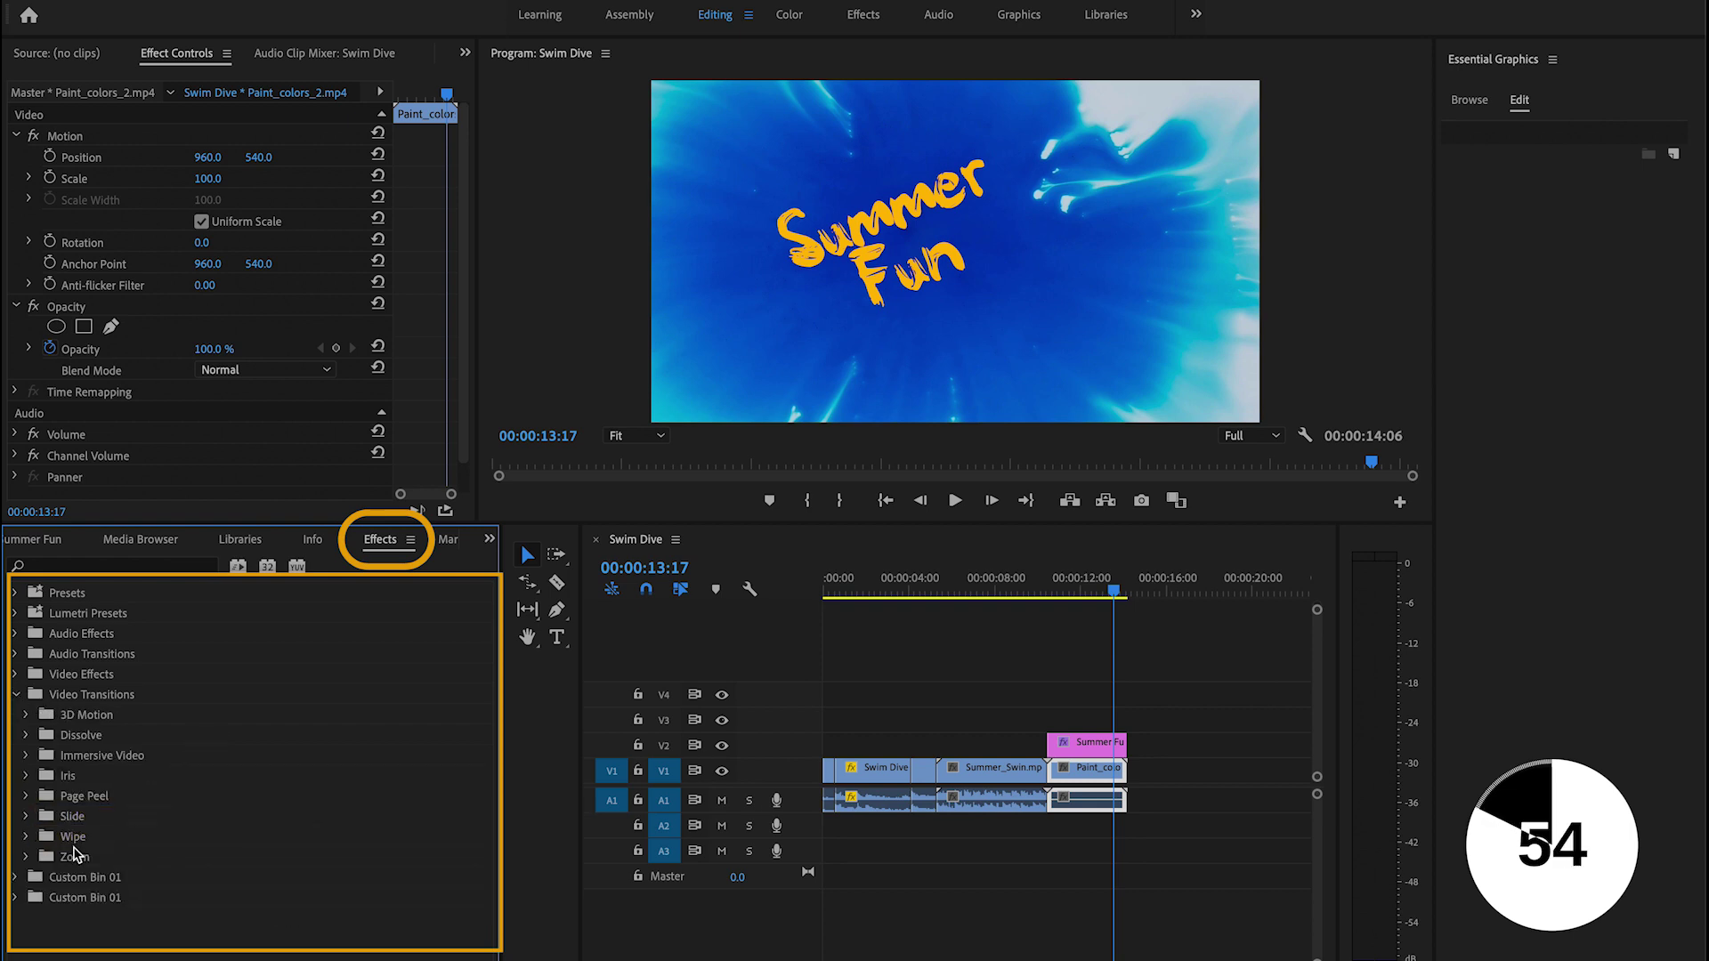
pyautogui.click(25, 857)
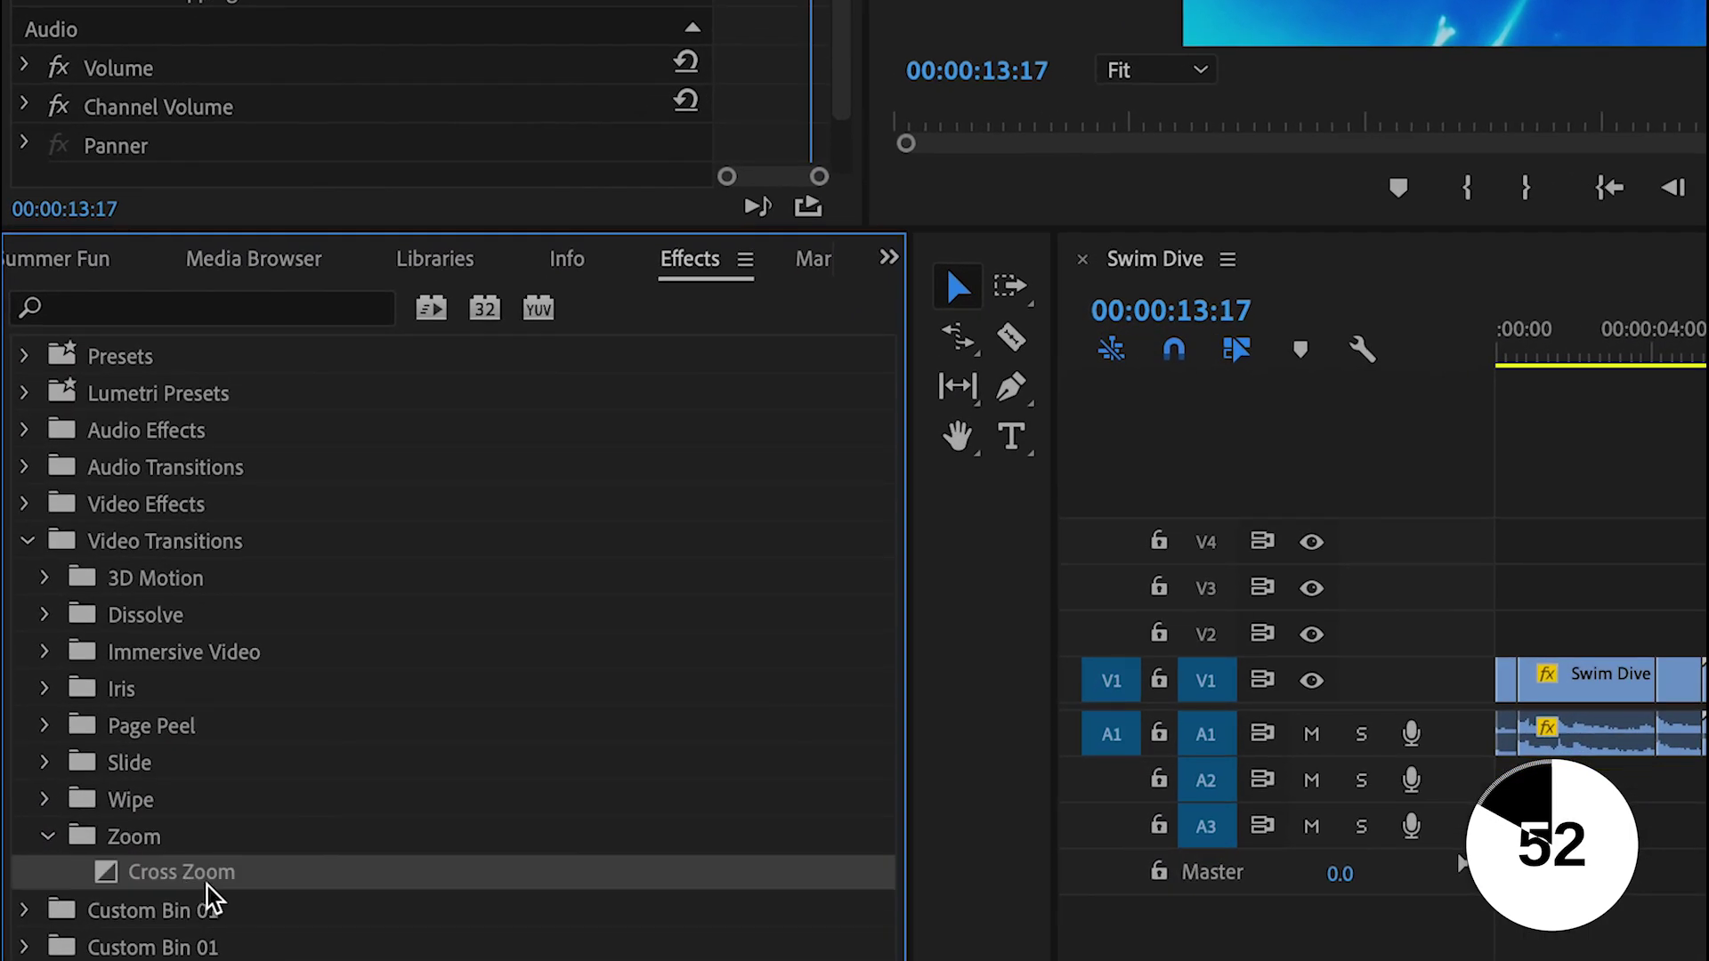
pyautogui.moveTo(145, 870); pyautogui.dragTo(1708, 638)
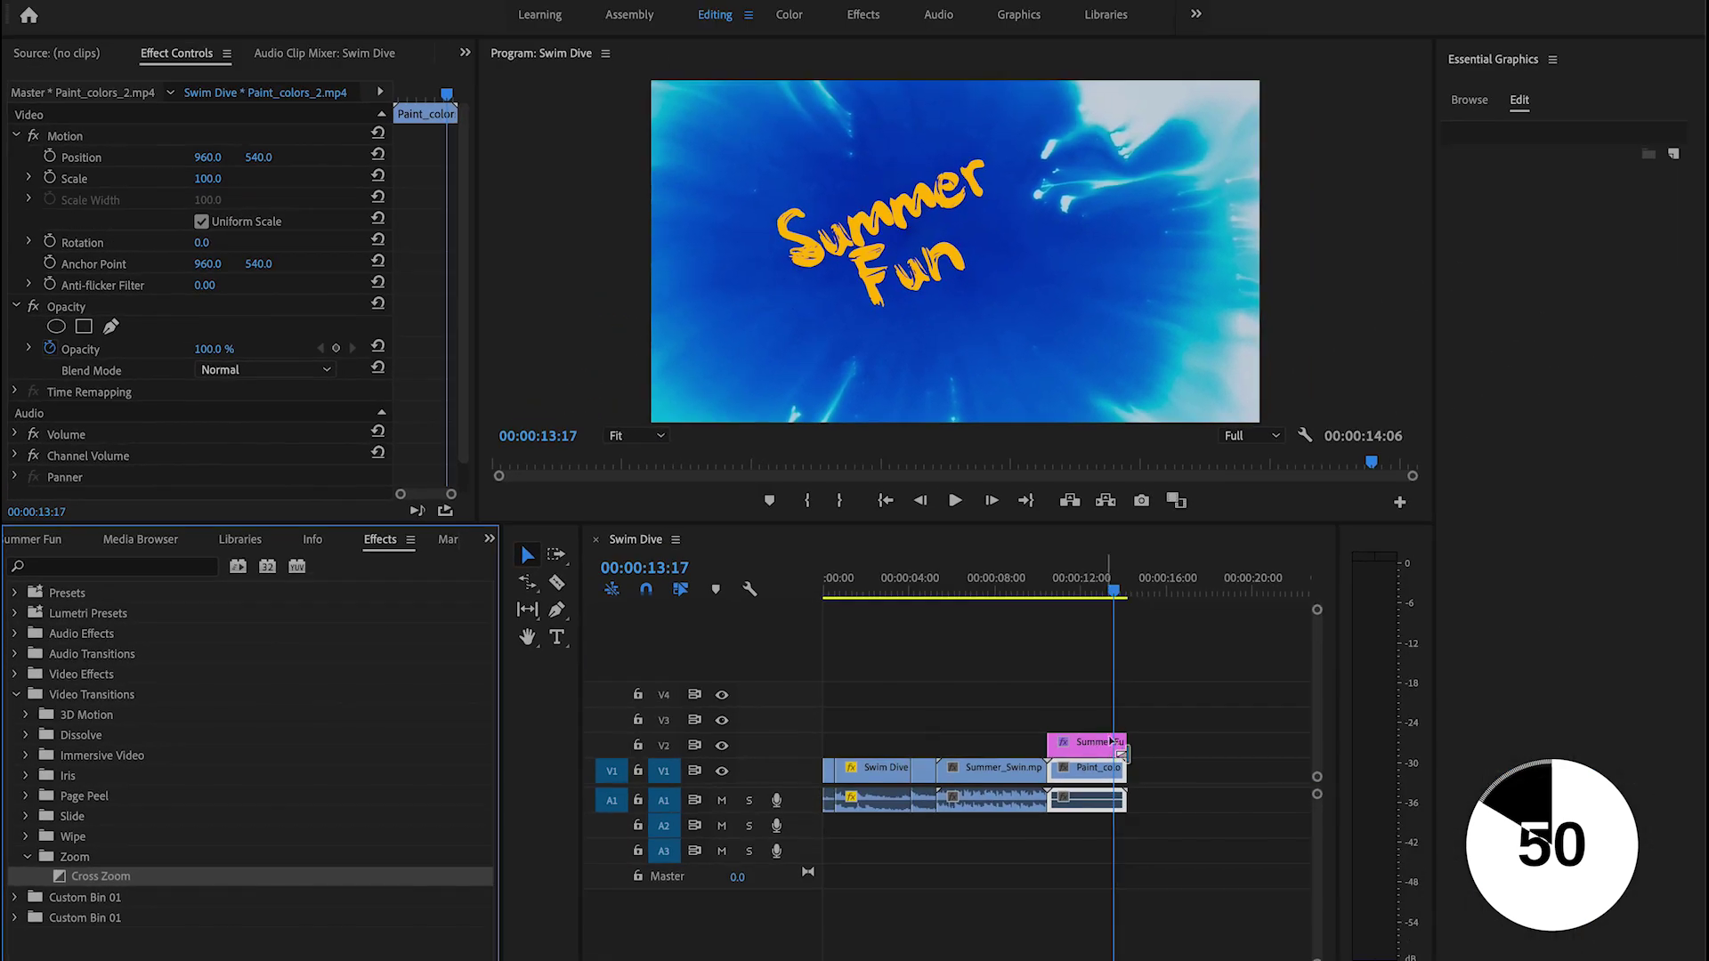
pyautogui.moveTo(1112, 741); pyautogui.dragTo(1119, 748)
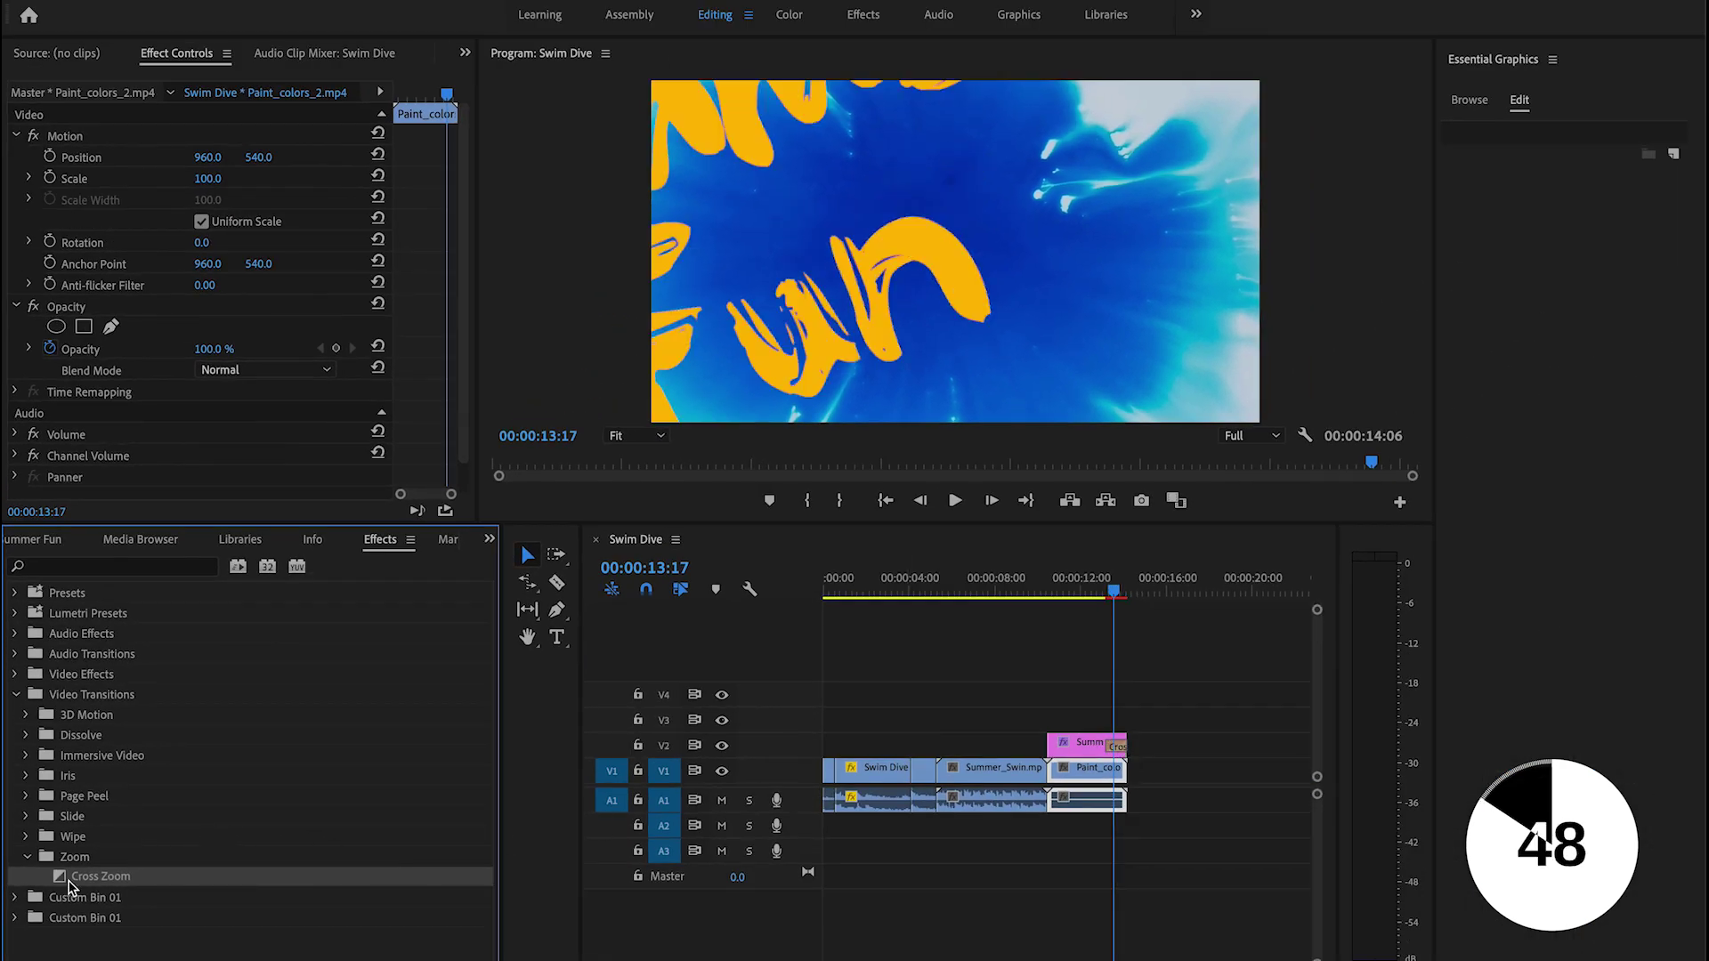
pyautogui.moveTo(1127, 797); pyautogui.dragTo(1123, 782)
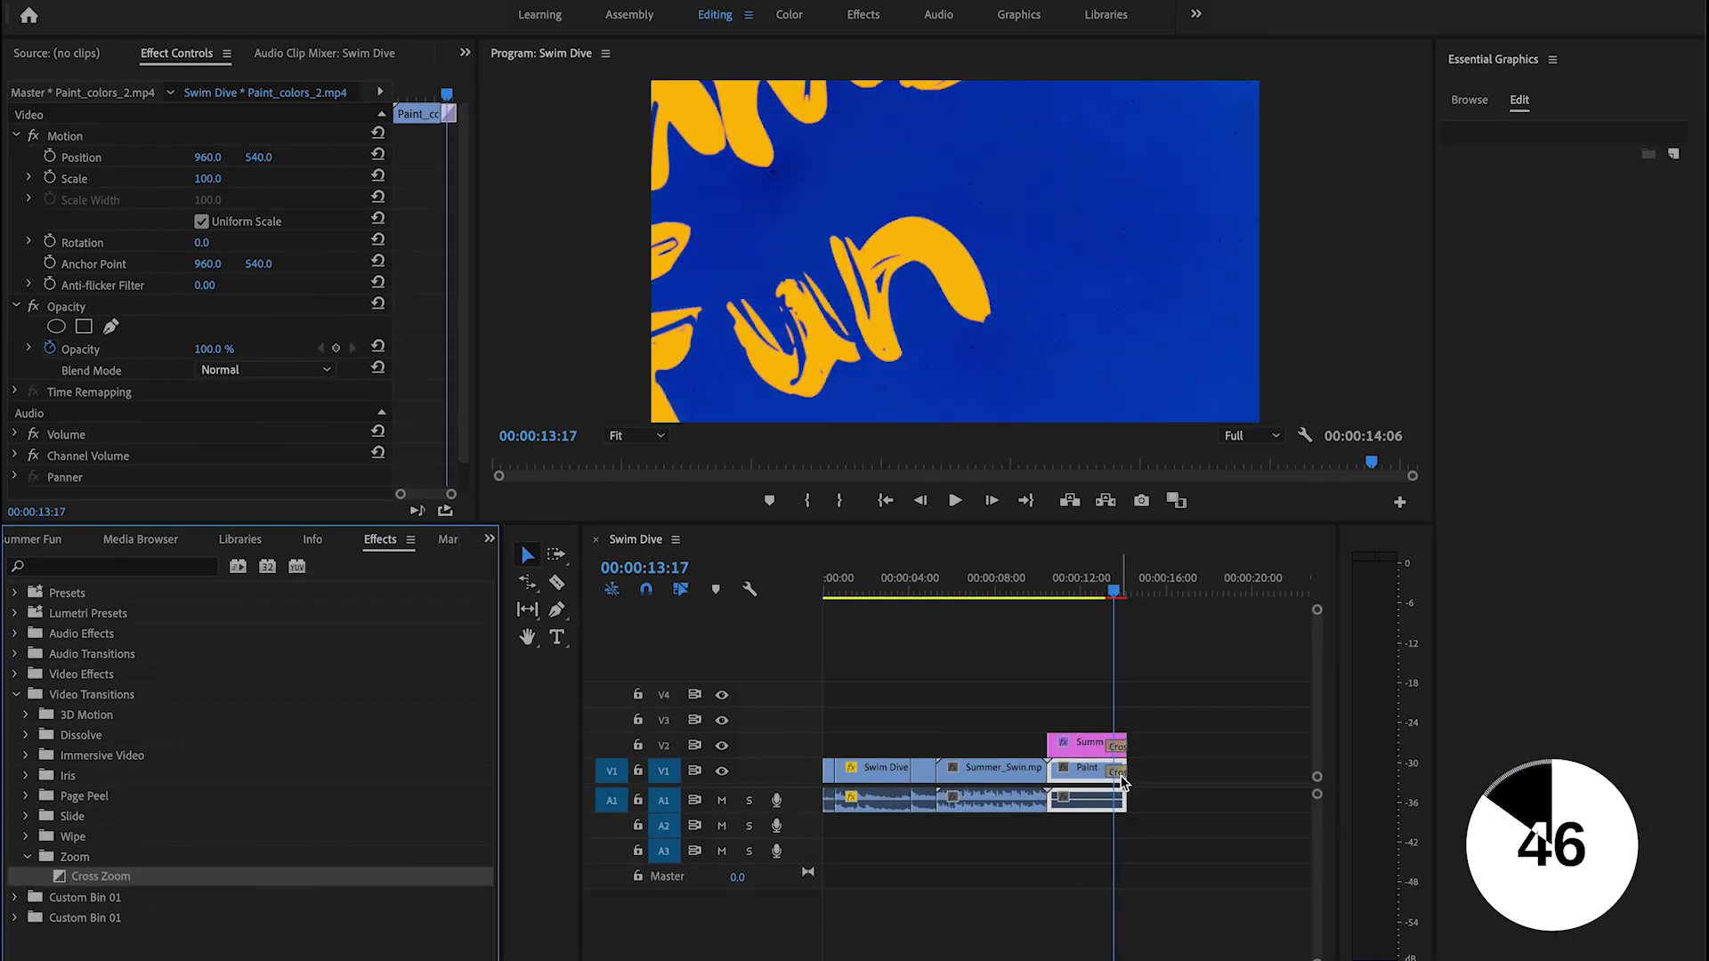
pyautogui.click(1100, 594)
pyautogui.press('space')
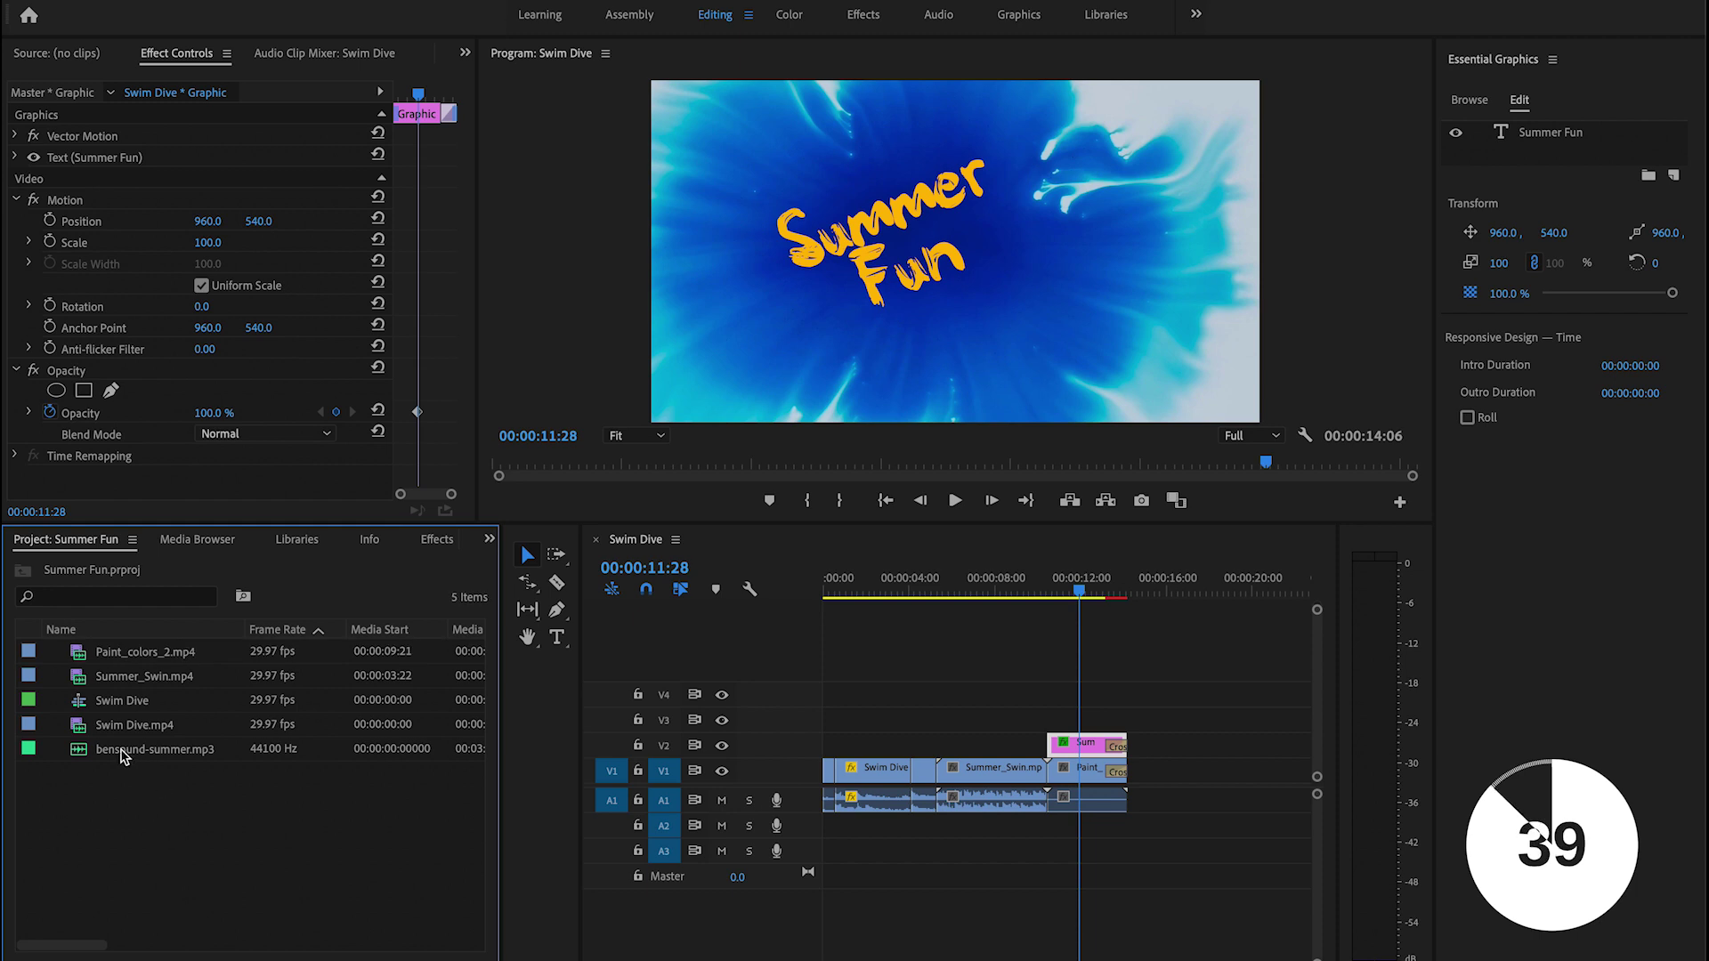
# Step: Place bensound-summer.mp3 on A2, razor-cut it at 00:00:14:06 and delete the leftover tail
pyautogui.moveTo(122, 754); pyautogui.dragTo(824, 830)
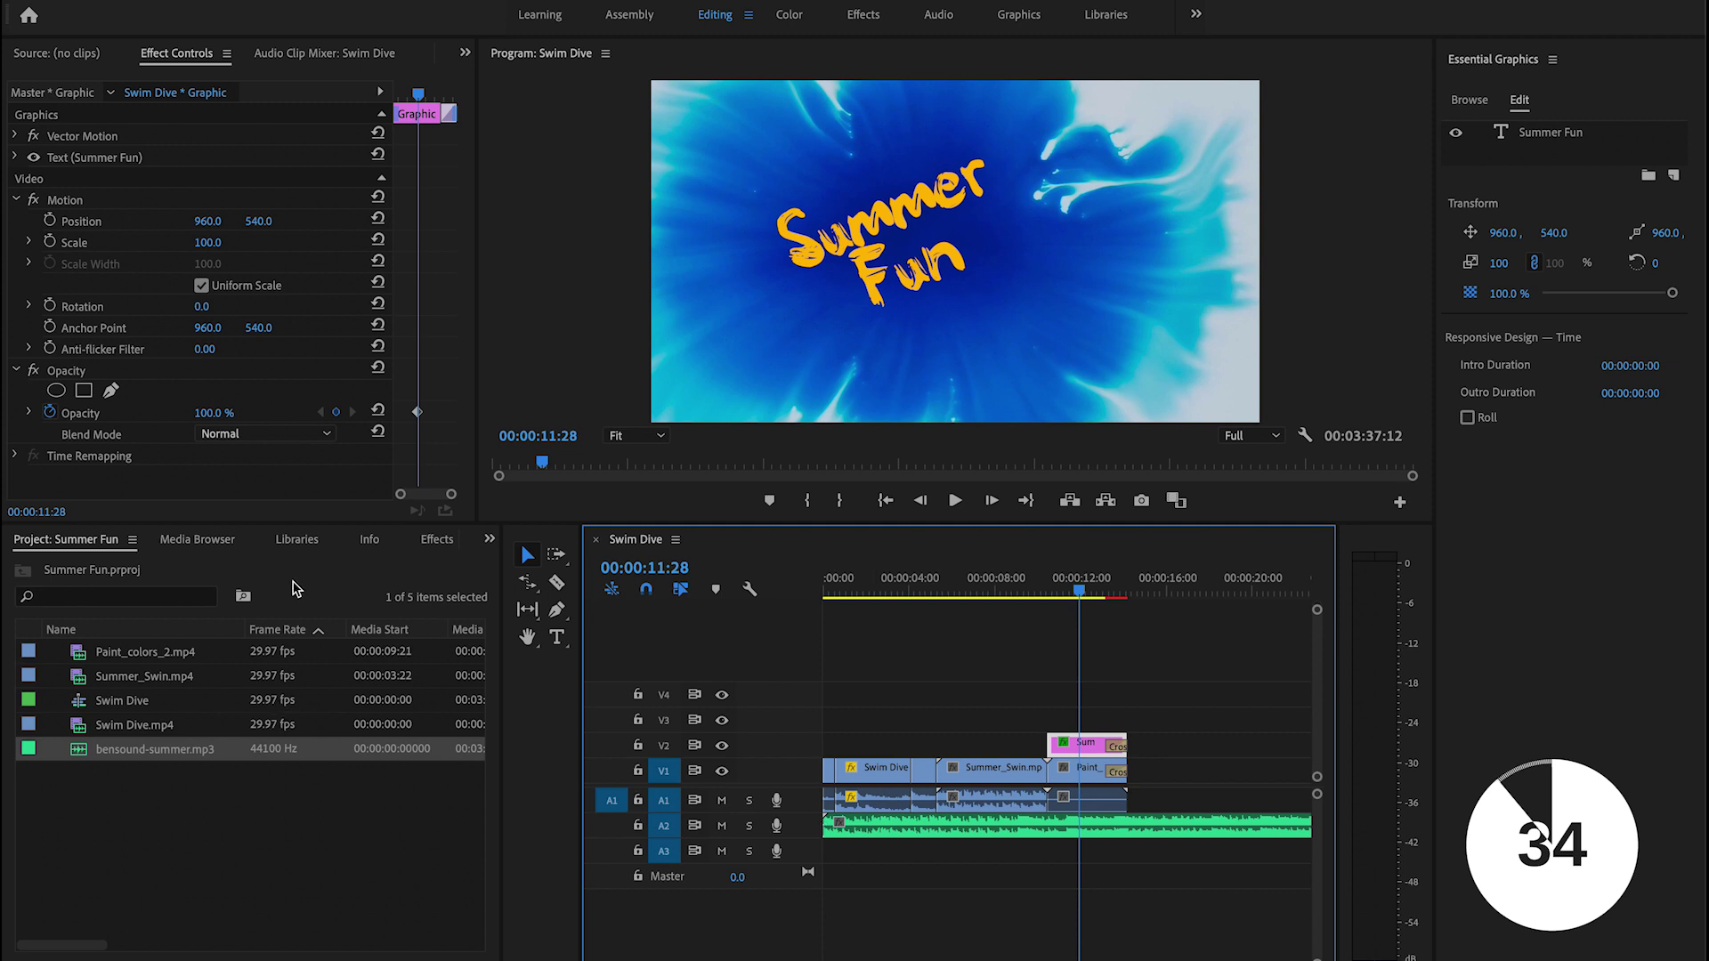
pyautogui.click(558, 585)
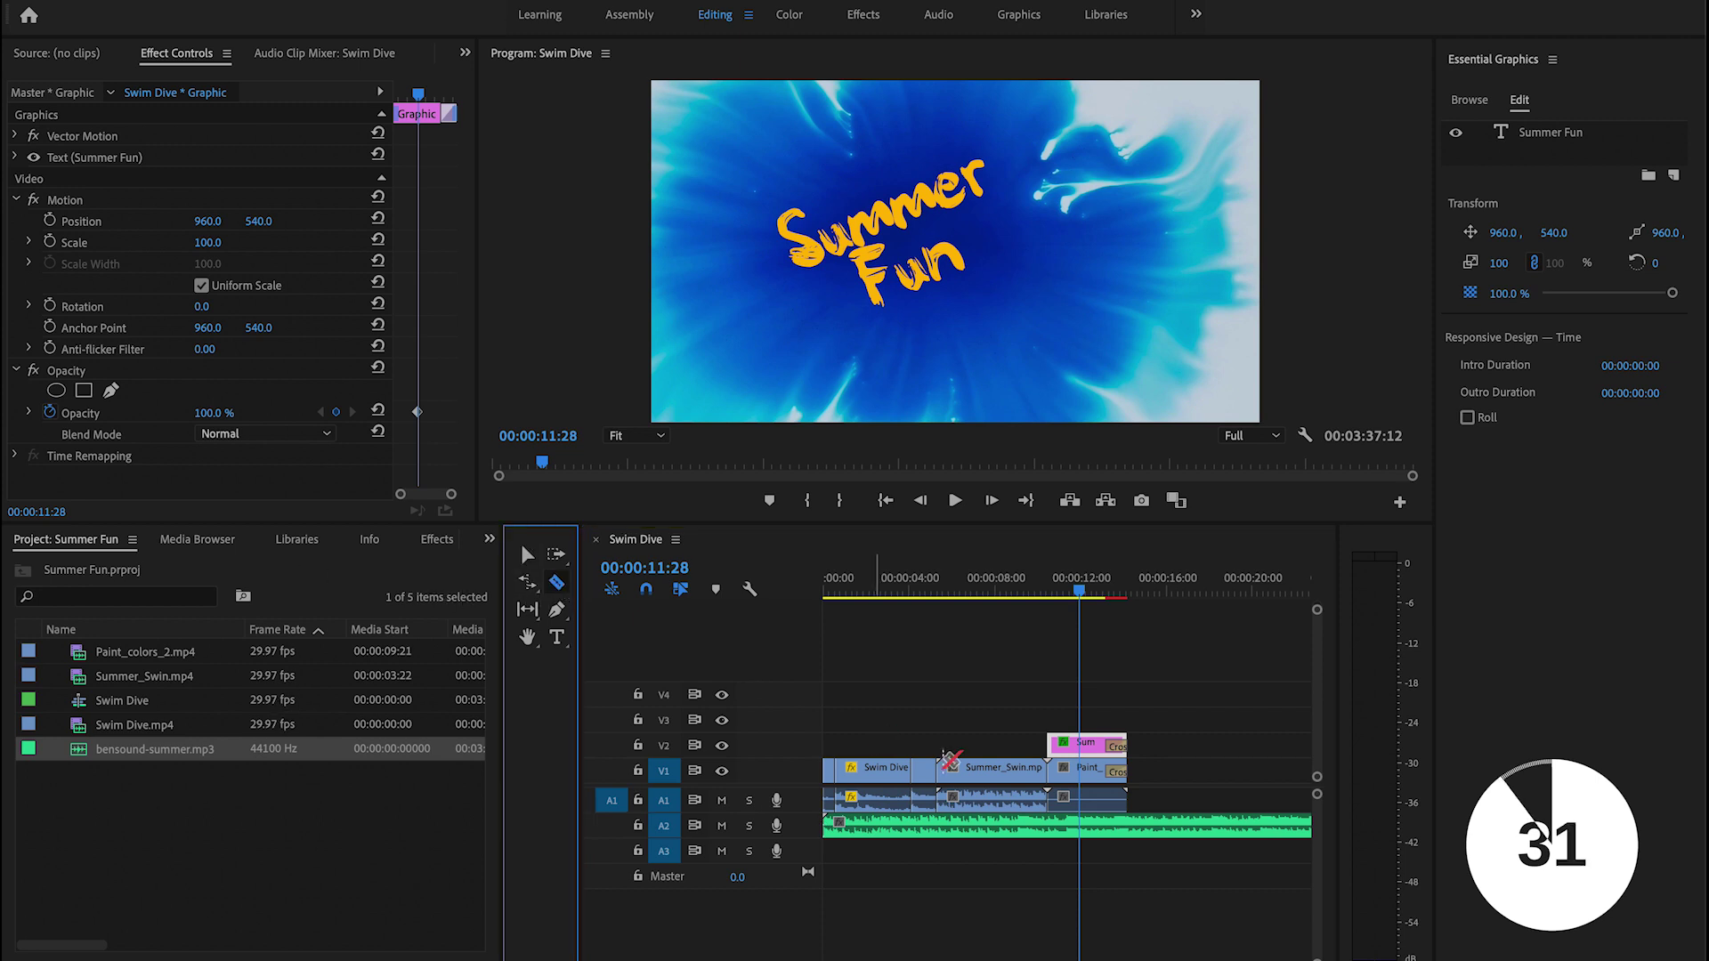
pyautogui.click(1138, 829)
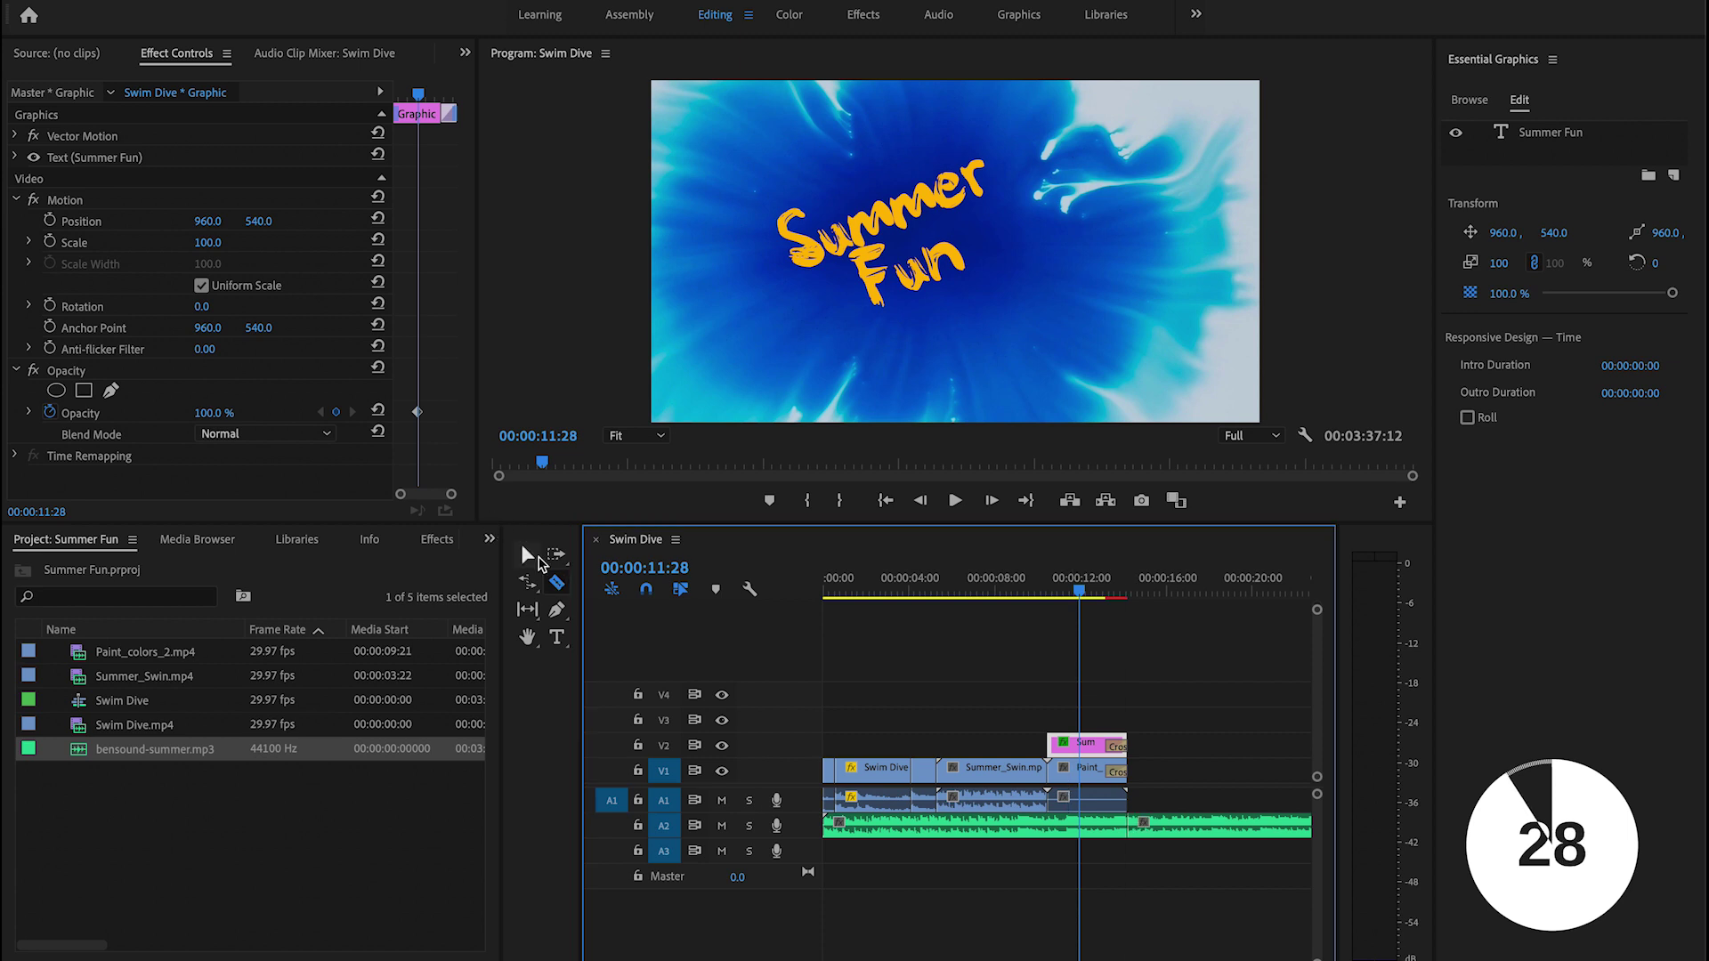
pyautogui.click(529, 556)
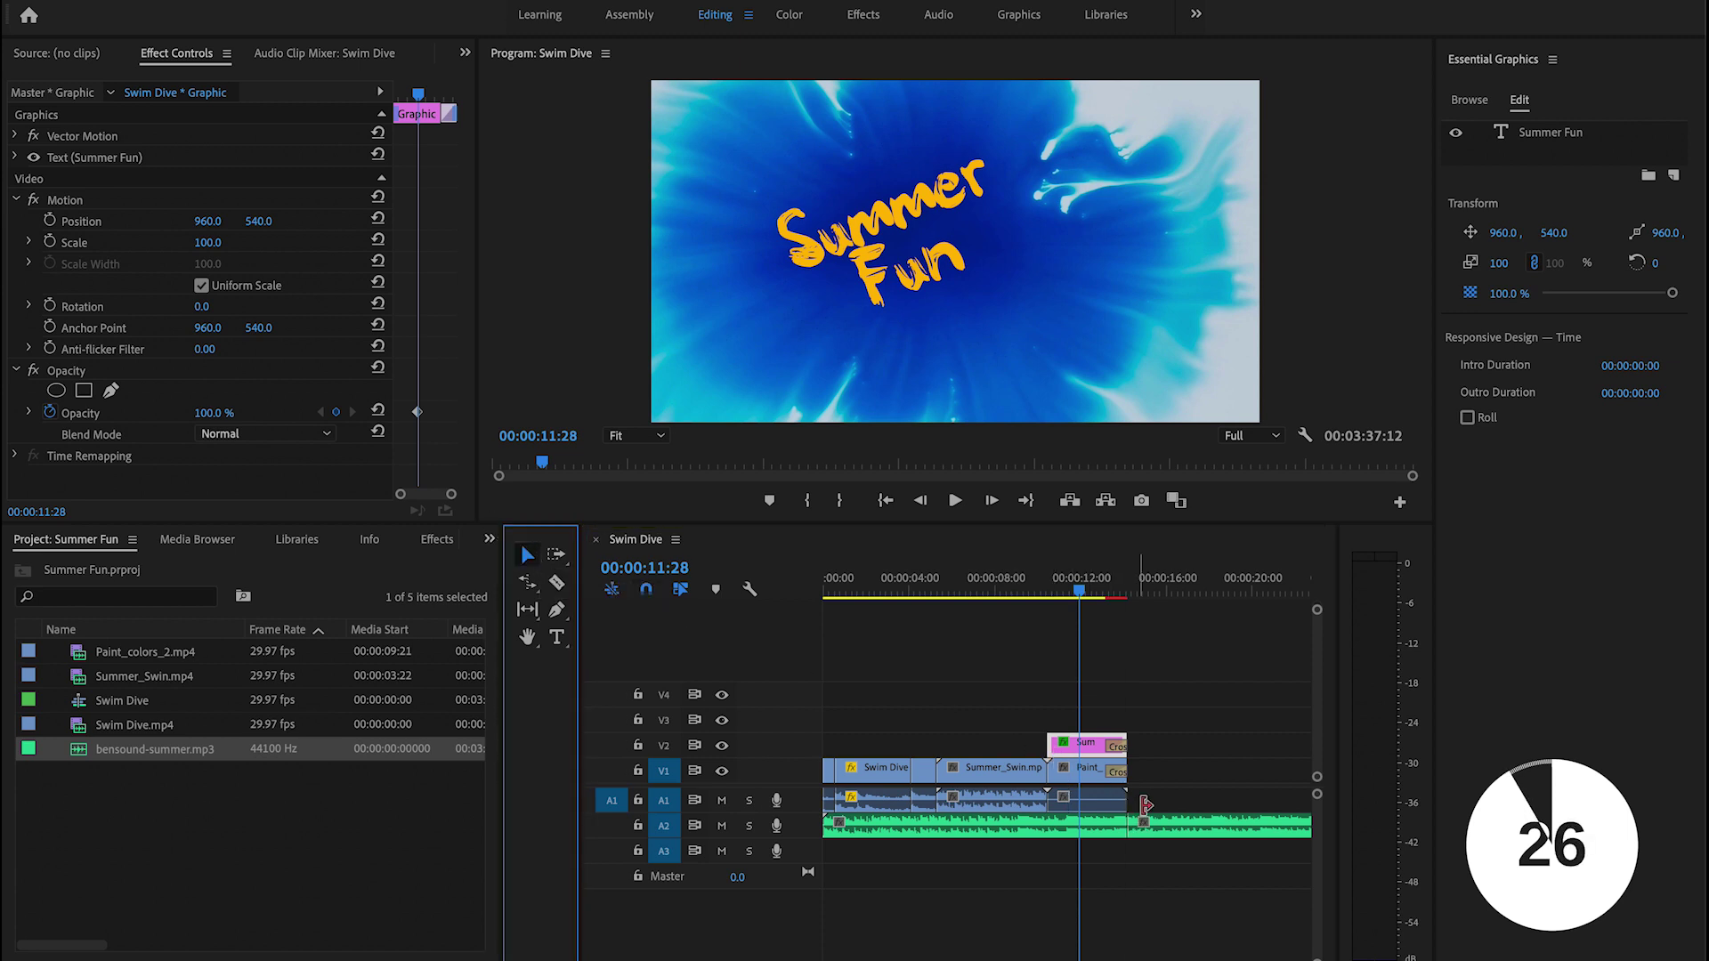
pyautogui.click(1163, 828)
pyautogui.press('Delete')
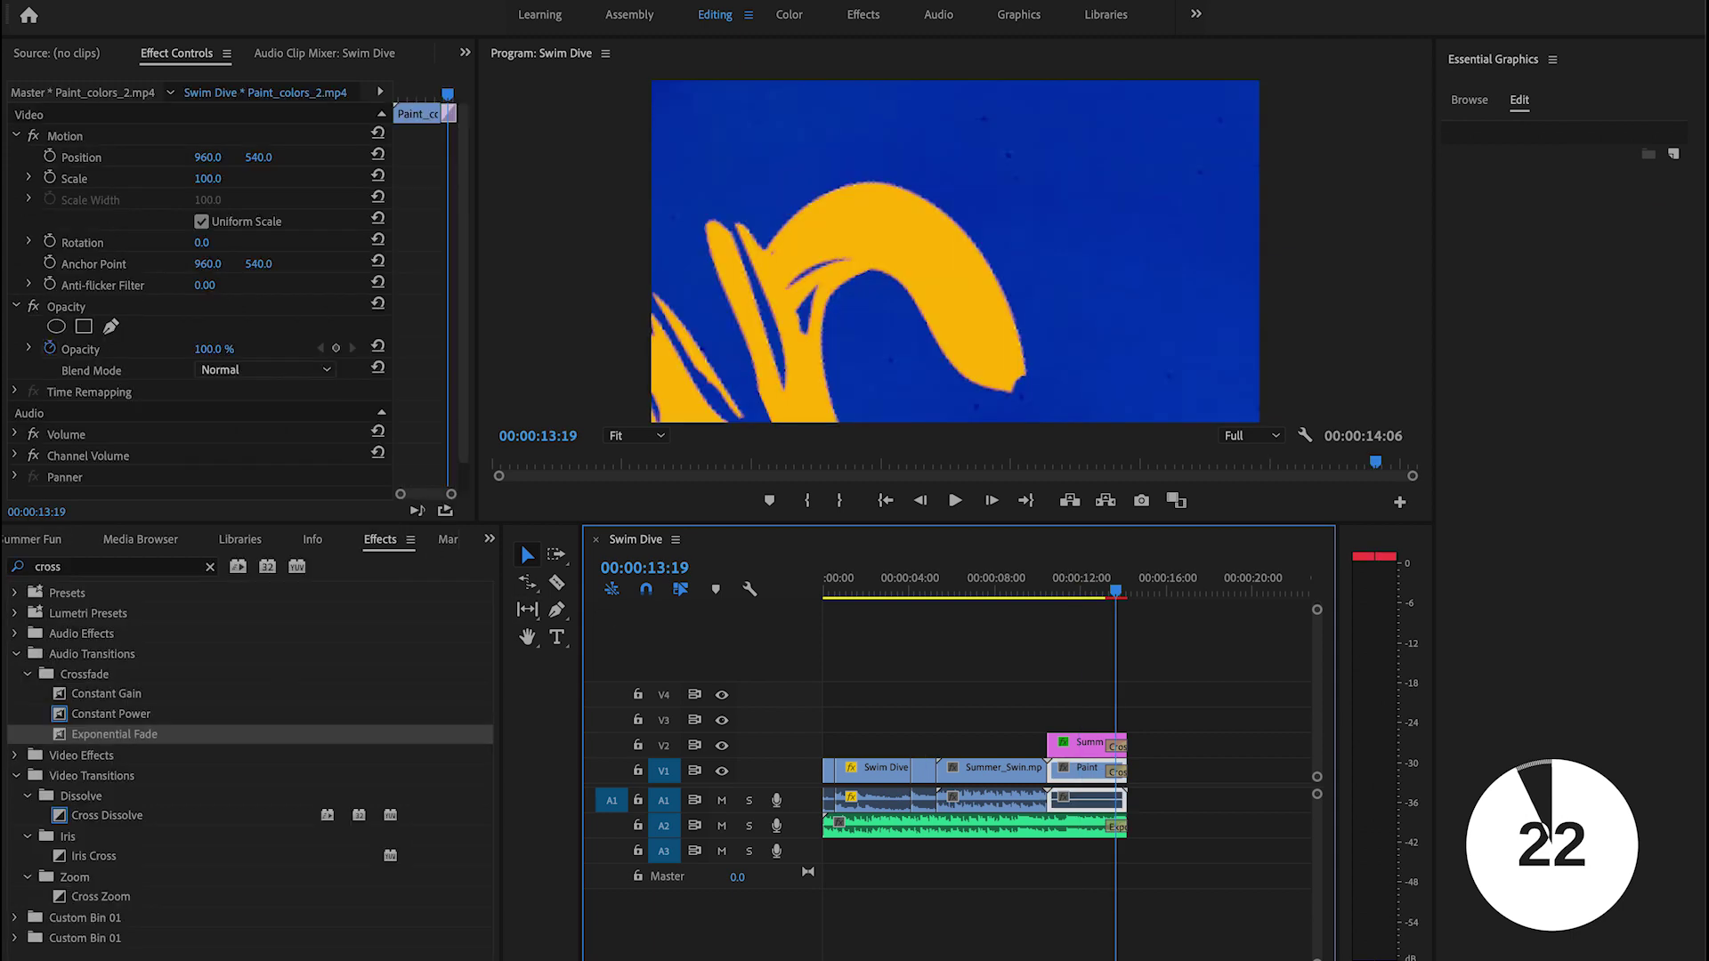
# Step: Open File > Export > Media for Swim Dive, browse the presets, and keep Match Source - High bitrate
pyautogui.click(175, 1)
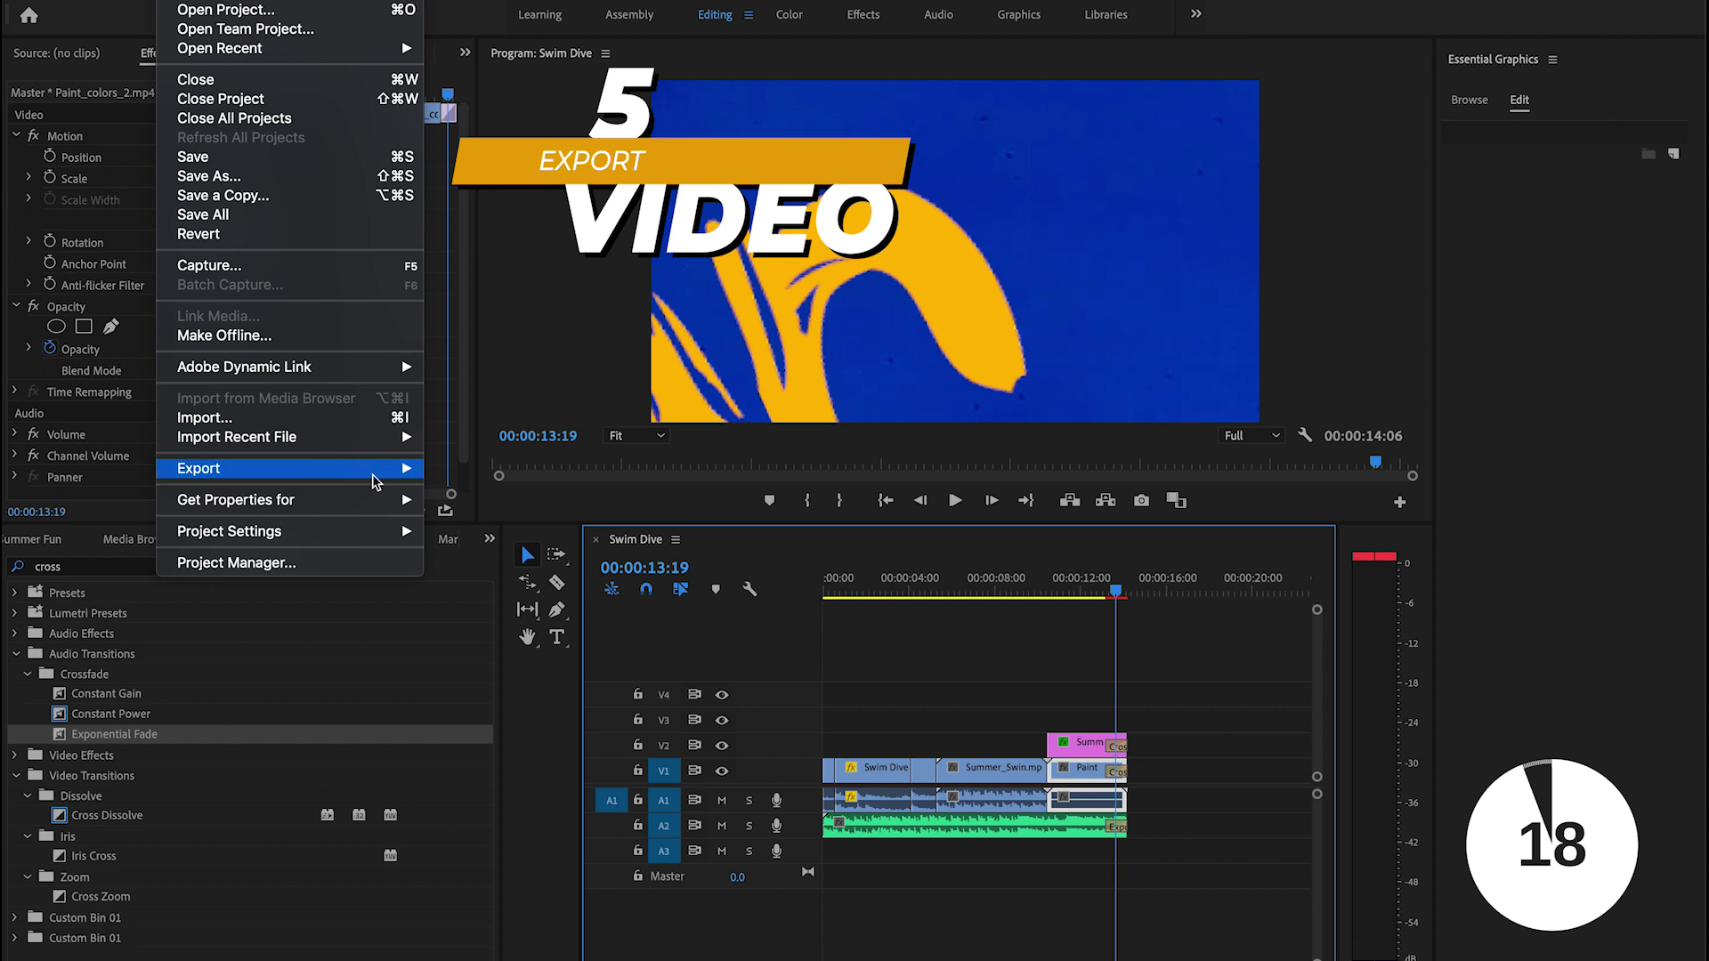
pyautogui.moveTo(375, 480)
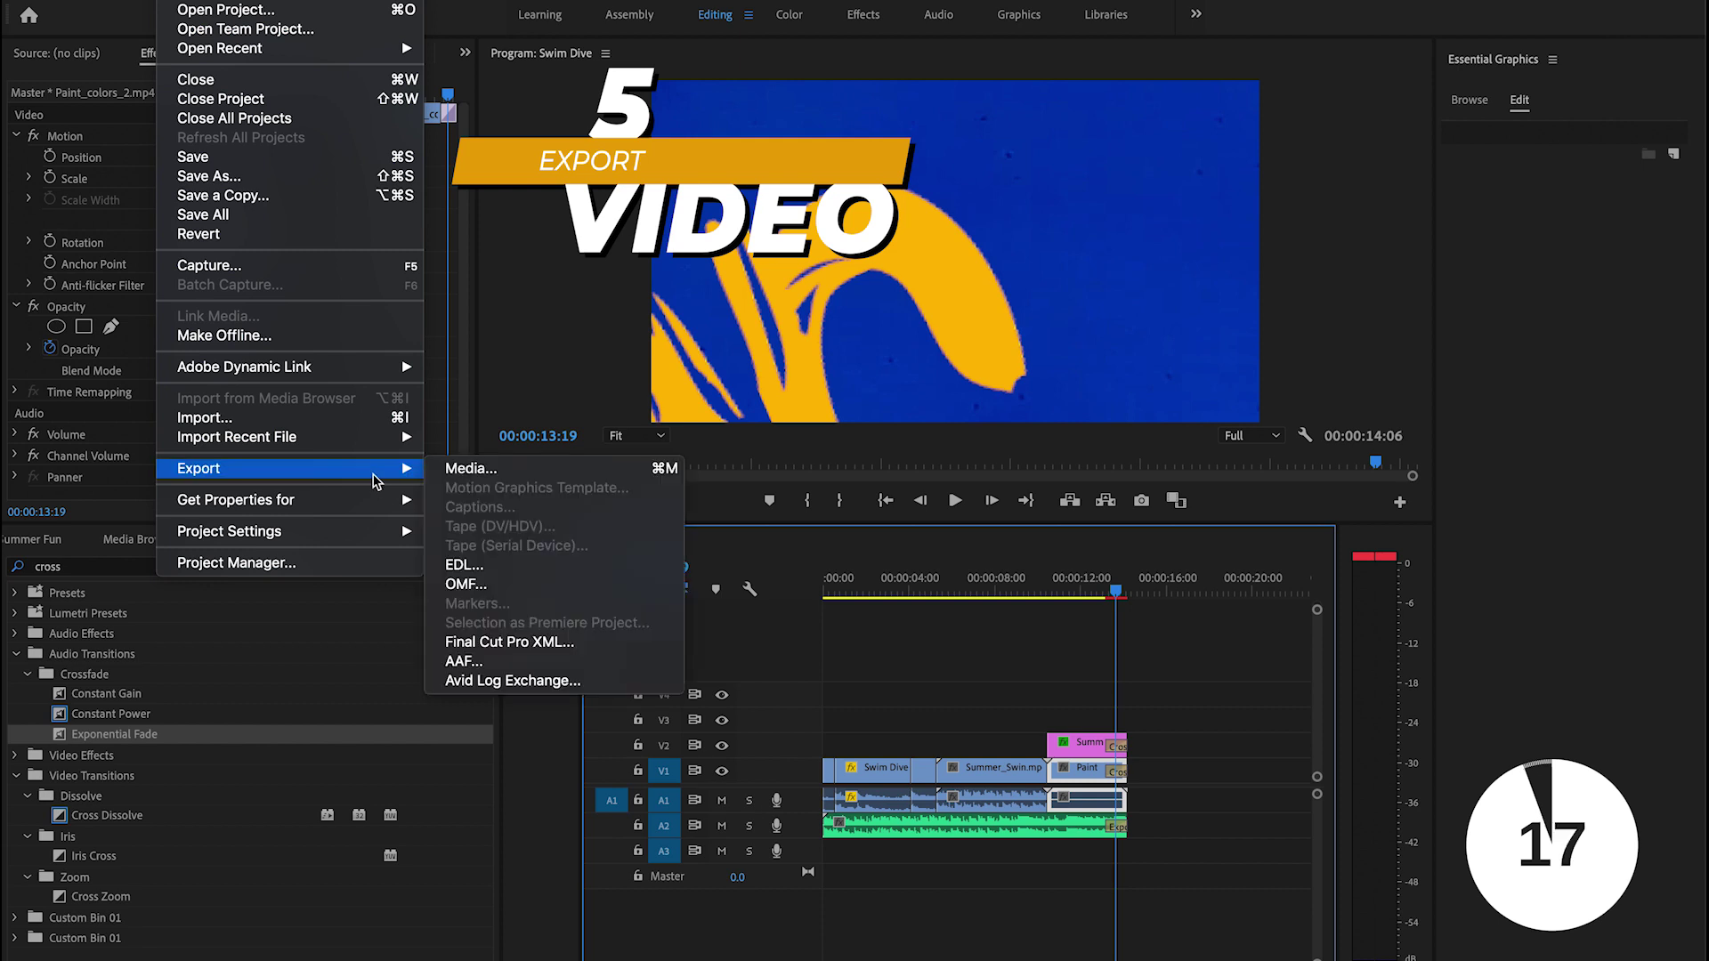
pyautogui.click(495, 471)
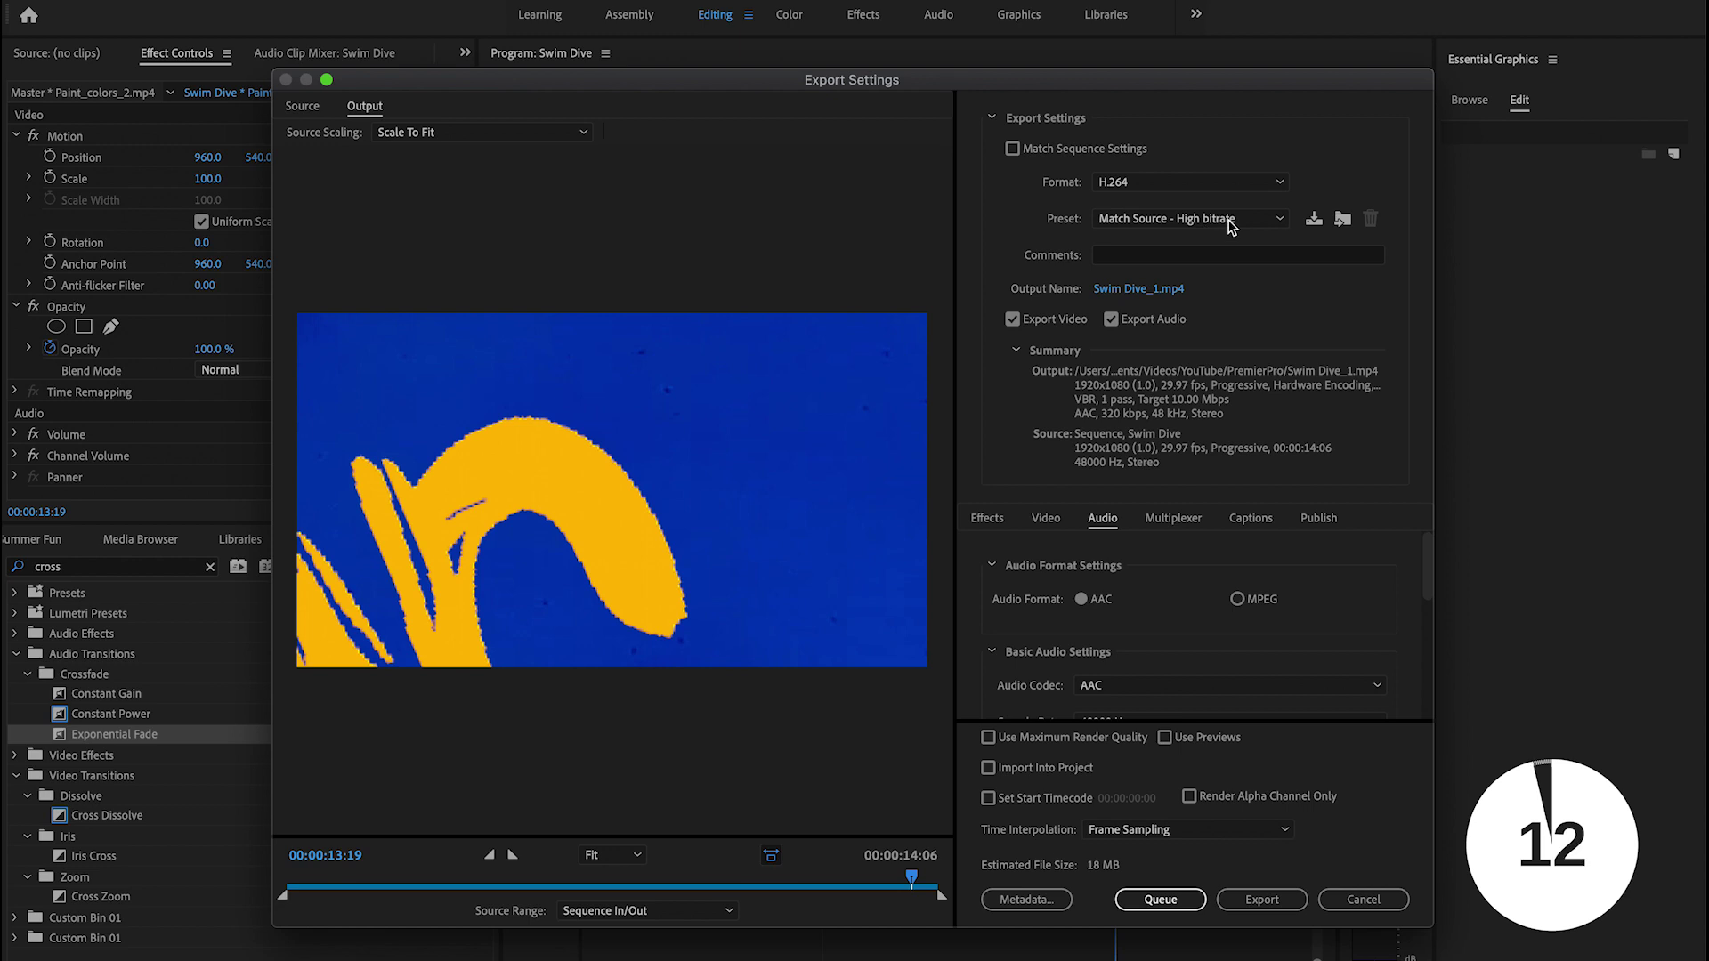
pyautogui.click(1229, 225)
pyautogui.scroll(-2, 1200, 539)
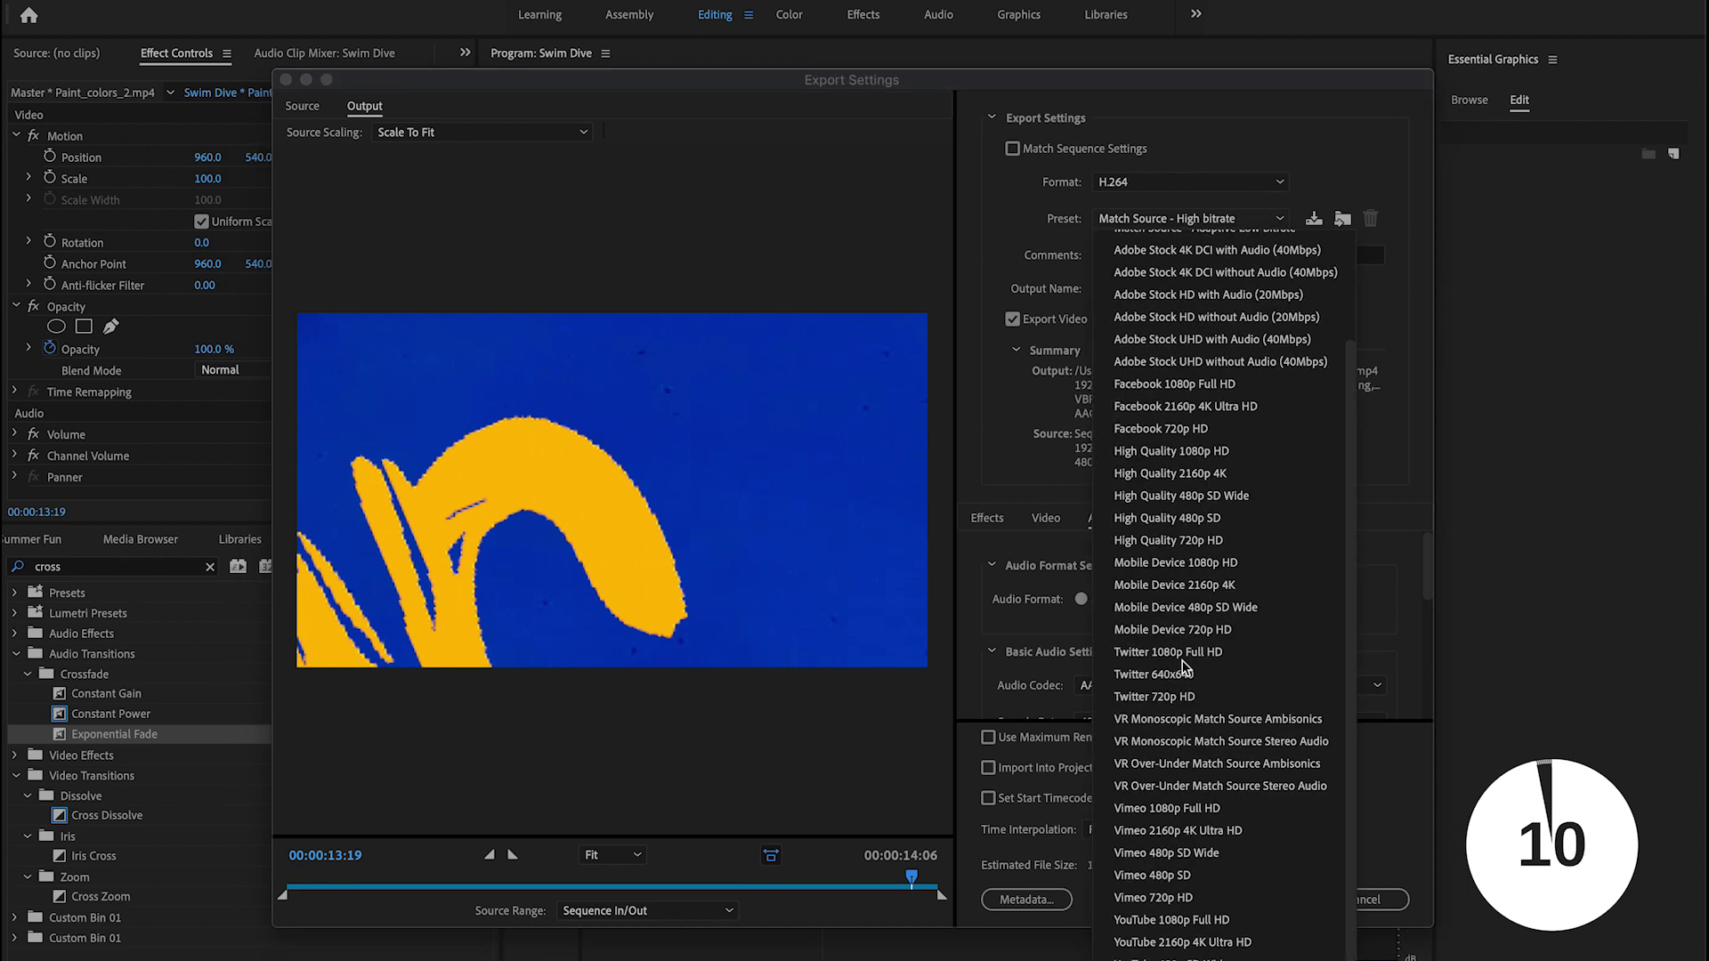
pyautogui.click(1400, 616)
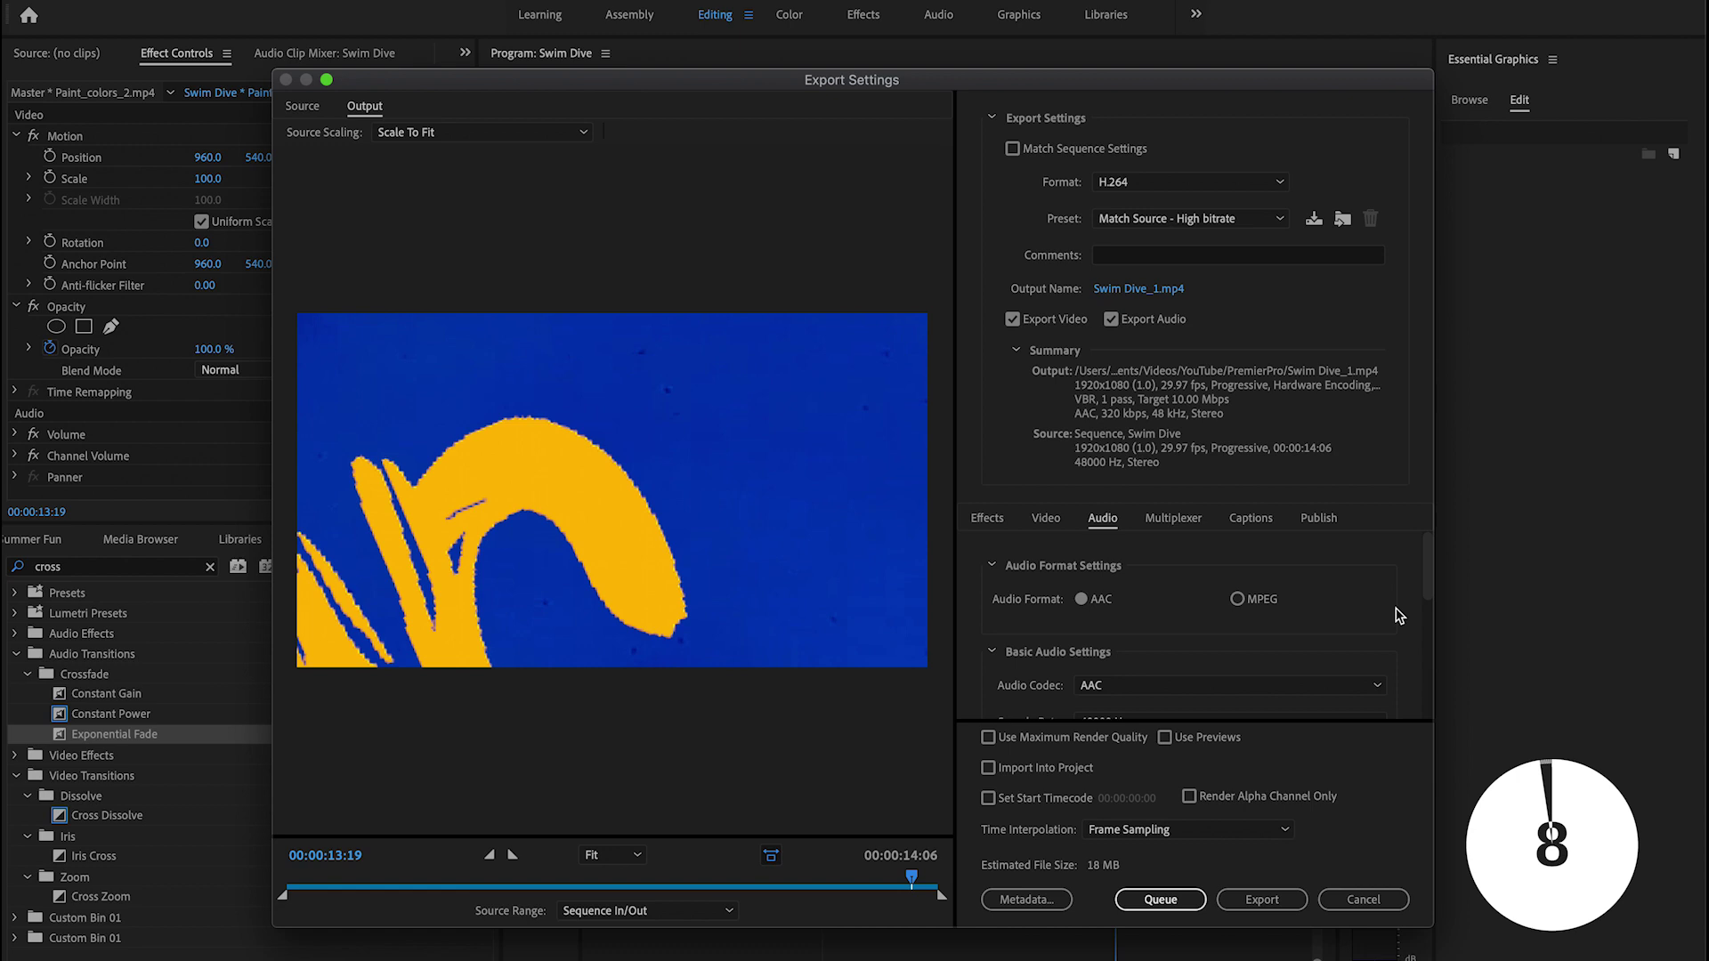